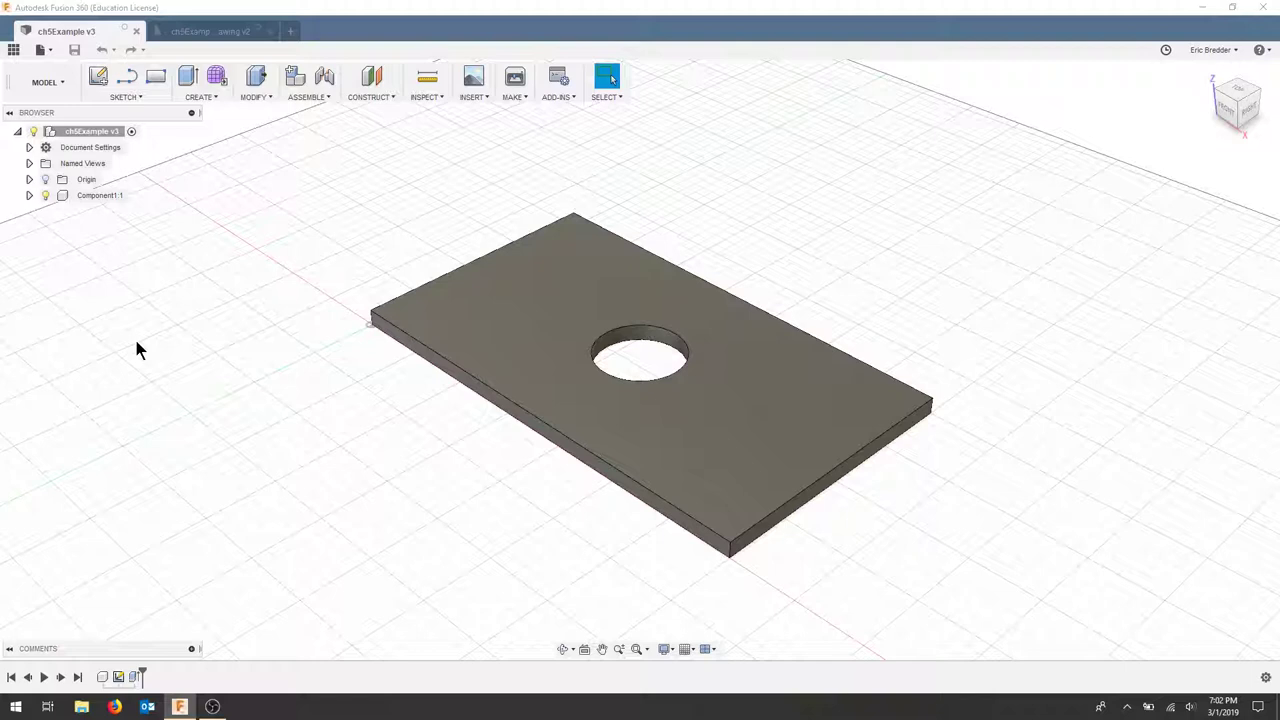
Step: Orbit the plate to a top-down view and review its ch5Example drawing sheet
{"action": "middle_click_drag", "start_coordinate": [517, 343], "coordinate": [480, 286], "text": "shift"}
{"action": "left_click", "coordinate": [221, 34]}
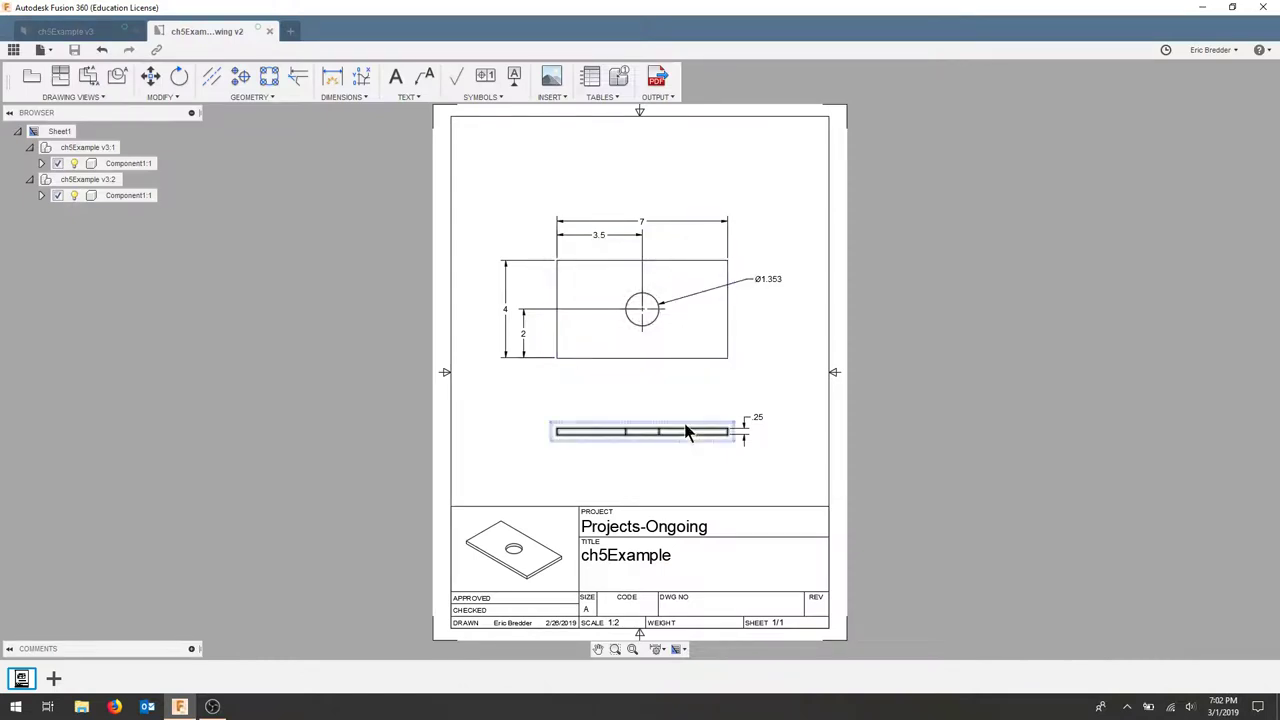
Step: Start a blank design and add a new component under its root
{"action": "left_click", "coordinate": [290, 31]}
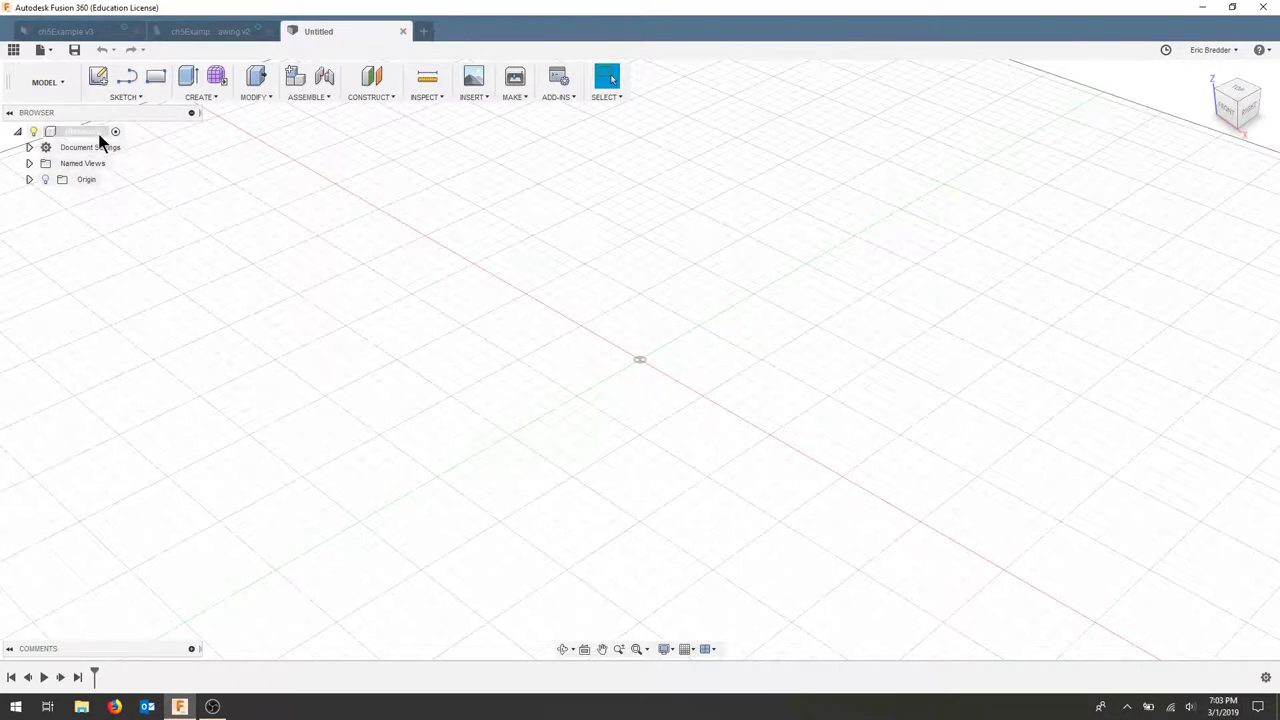
{"action": "right_click", "coordinate": [82, 132]}
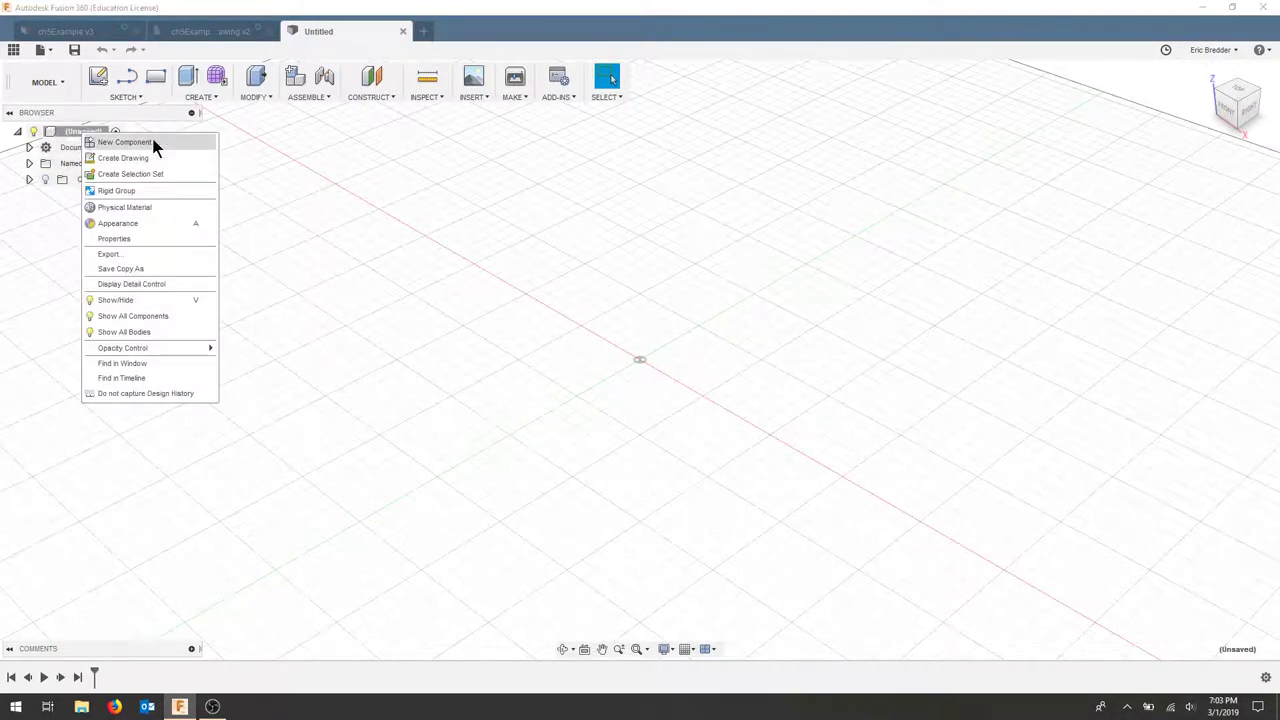
{"action": "left_click", "coordinate": [125, 142]}
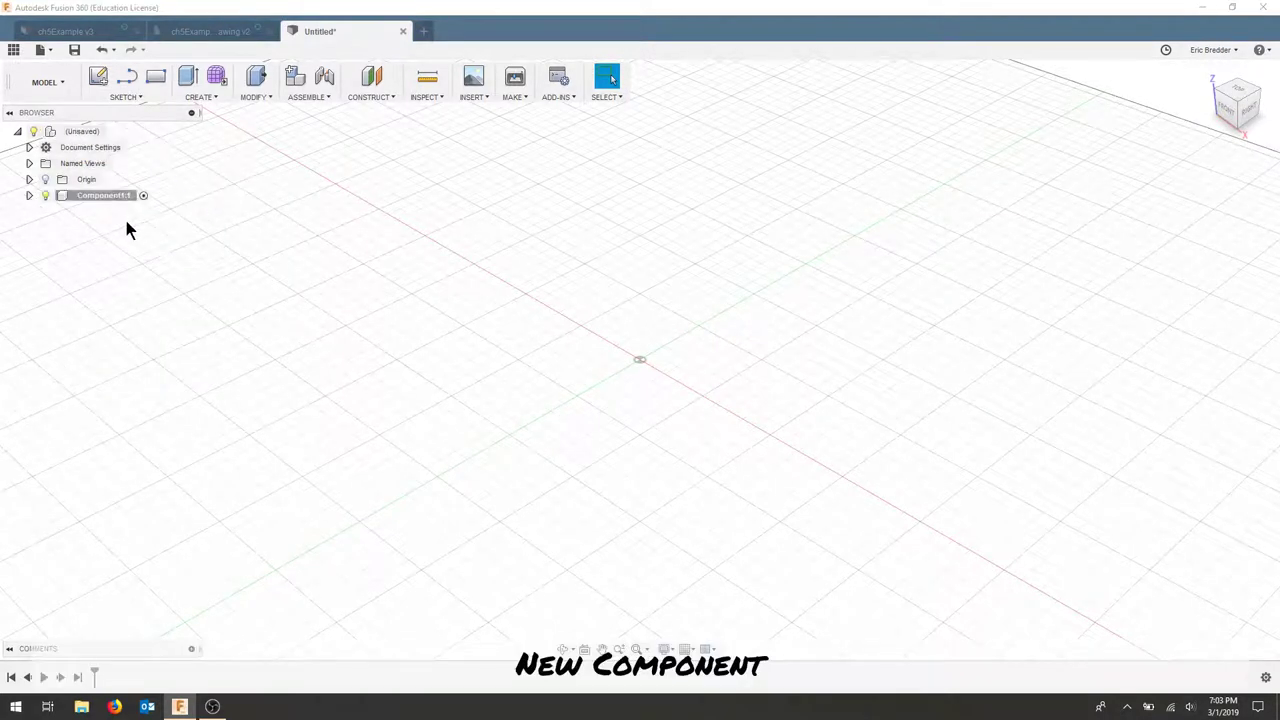
Step: Save the design as ch5ExampleVideo
{"action": "left_click", "coordinate": [74, 49]}
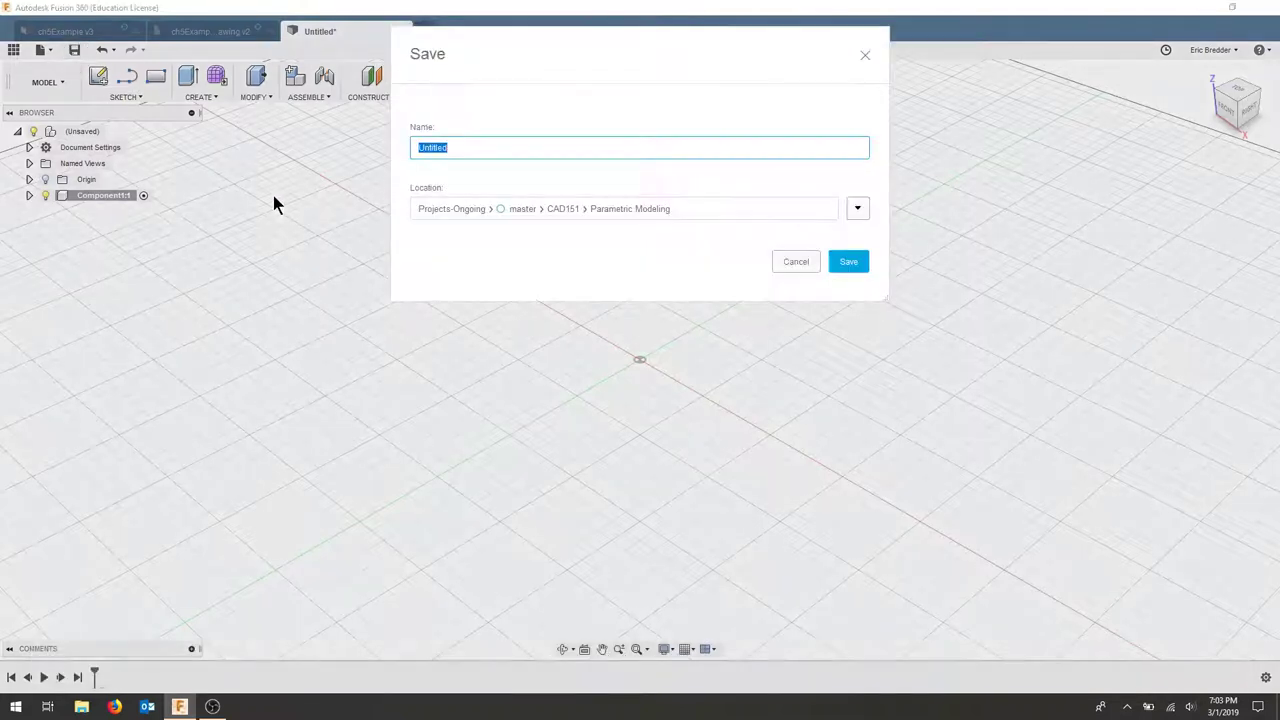
{"action": "type", "text": "ch5ExampleVideo"}
{"action": "key", "text": "Return"}
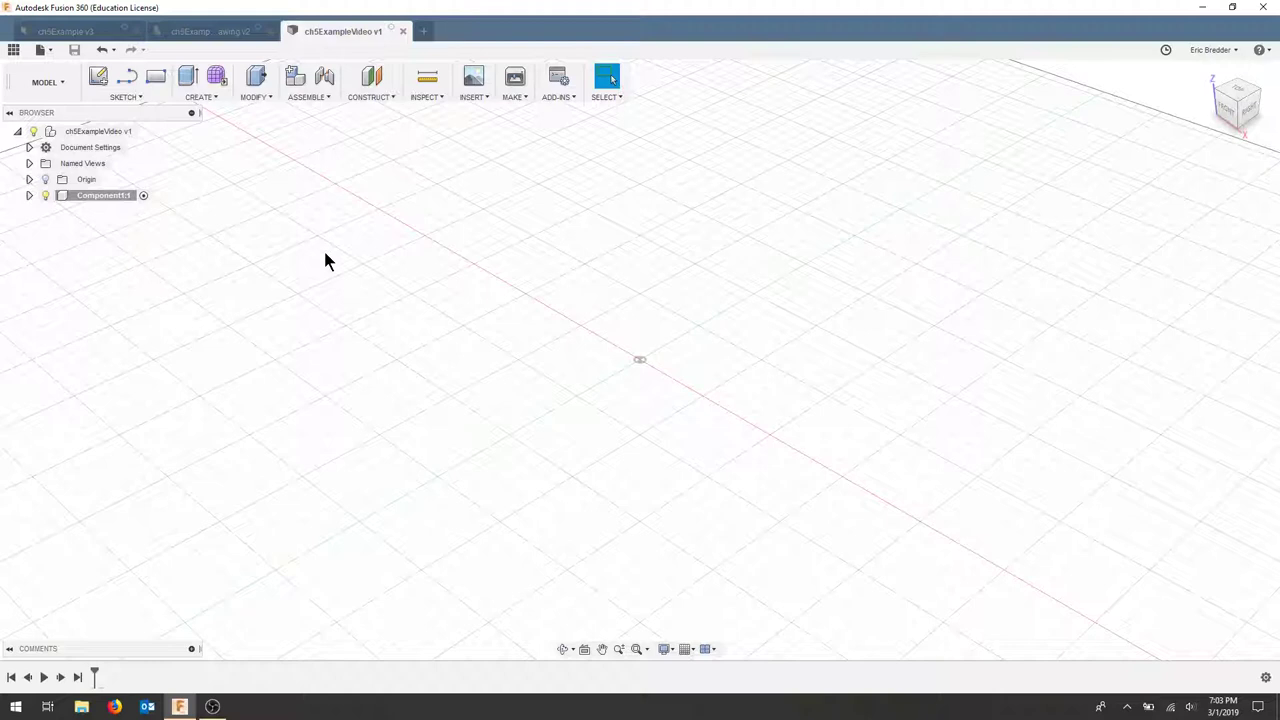
Step: Draw a two-point rectangle on the XY plane
{"action": "left_click", "coordinate": [163, 79]}
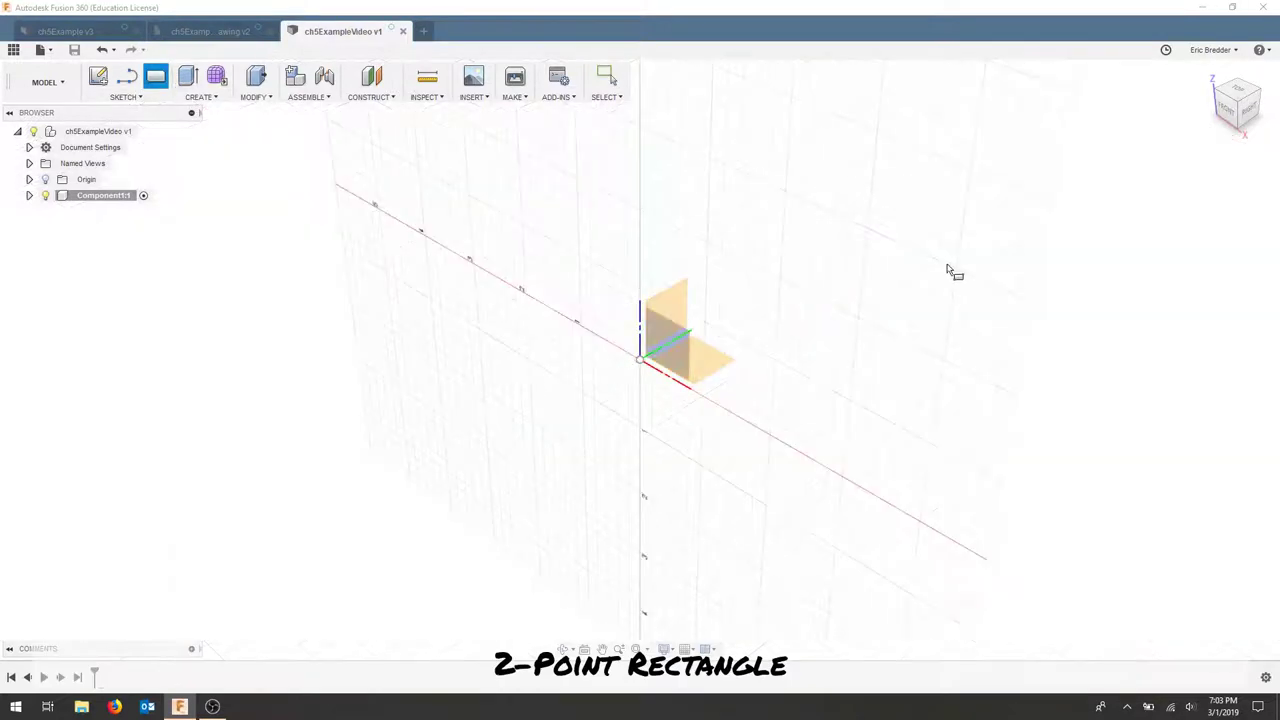
{"action": "left_click", "coordinate": [708, 366]}
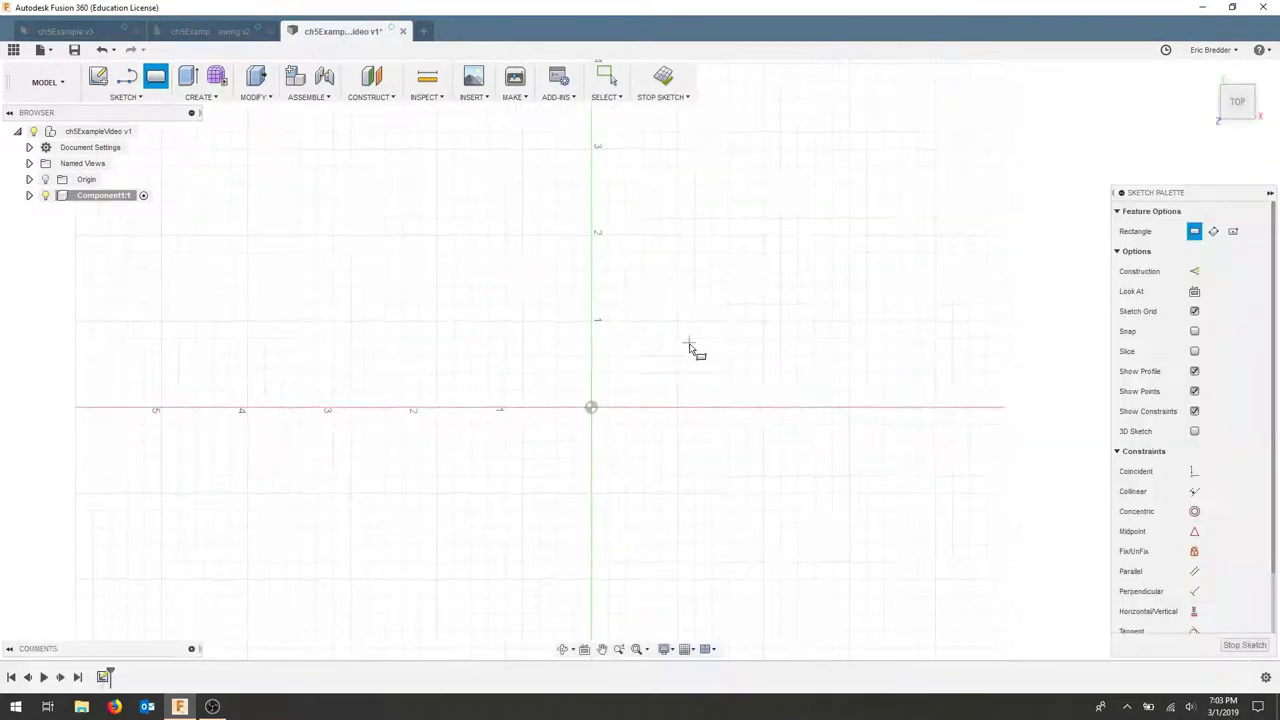
{"action": "left_click", "coordinate": [447, 294]}
{"action": "left_click", "coordinate": [747, 471]}
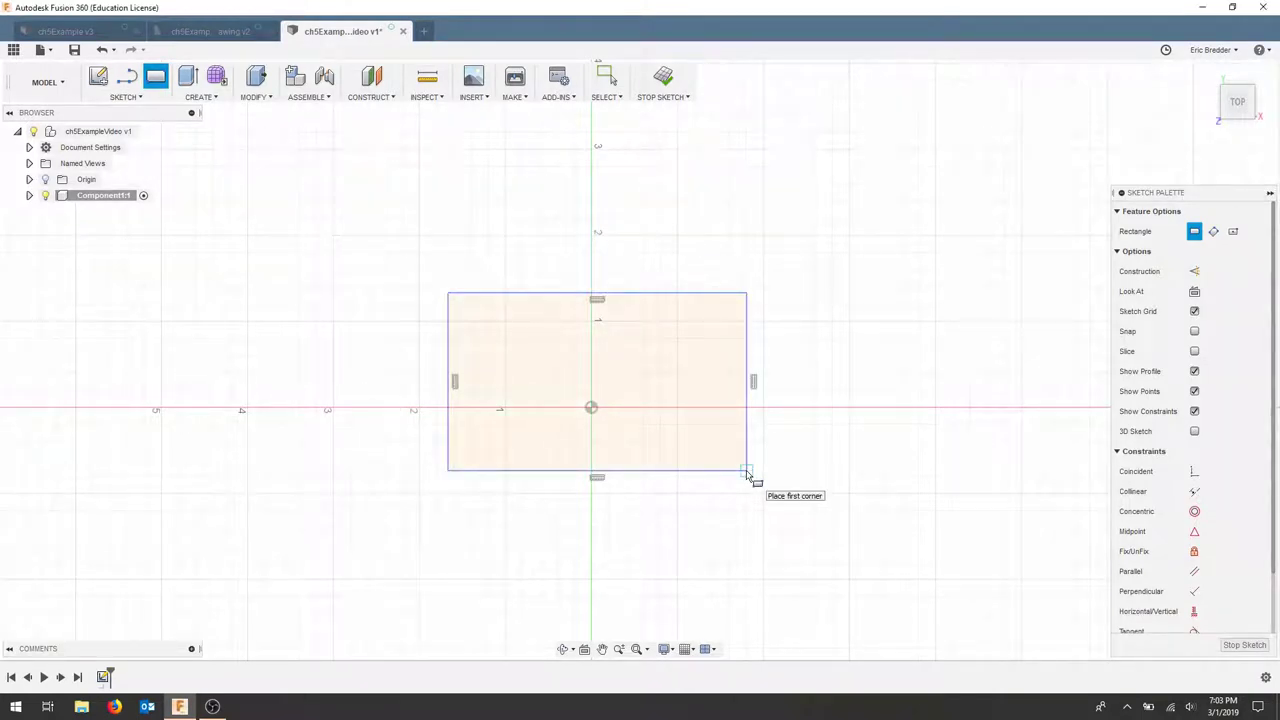
Step: Dimension the rectangle 3 in high and 5 in wide
{"action": "key", "text": "d"}
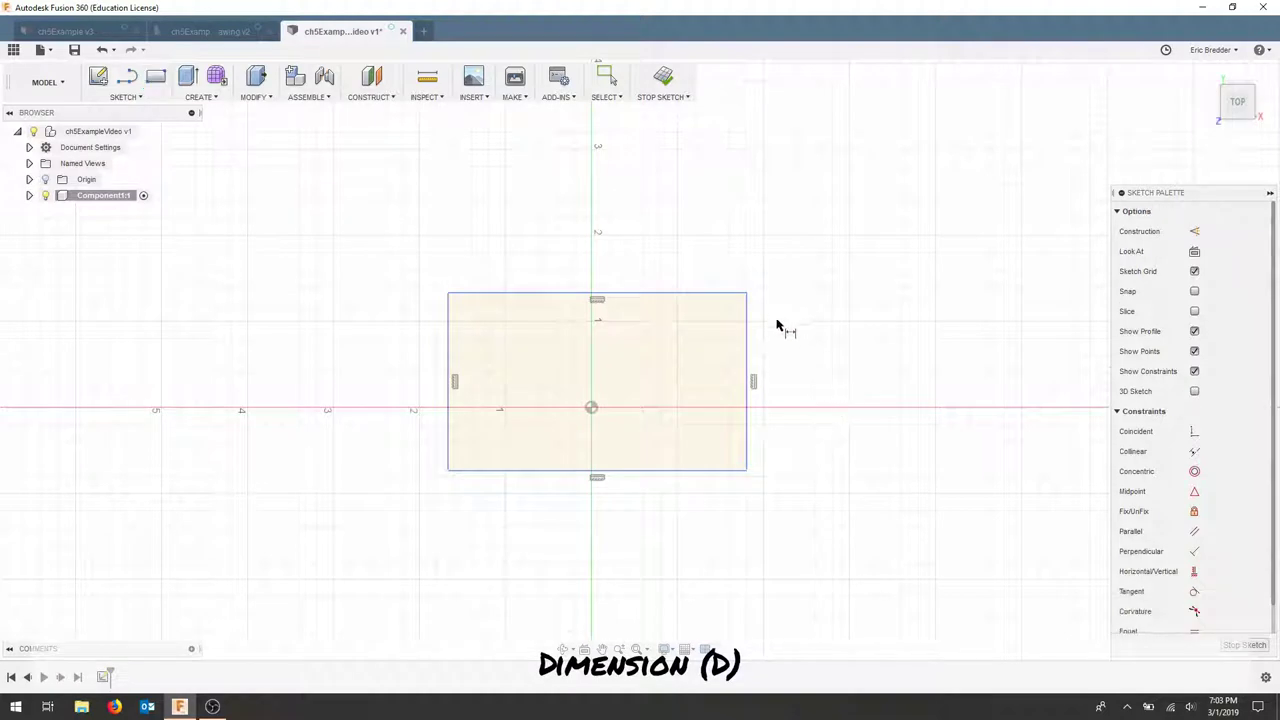
{"action": "left_click", "coordinate": [748, 355]}
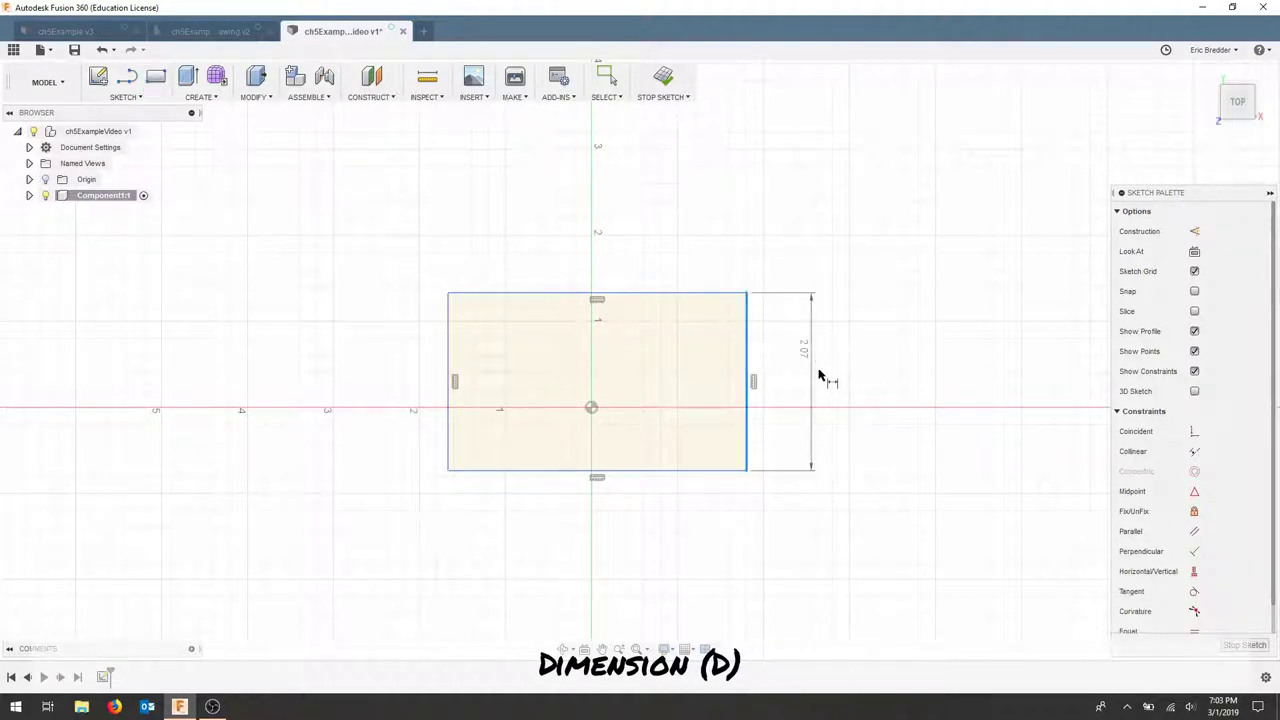
{"action": "left_click", "coordinate": [822, 386]}
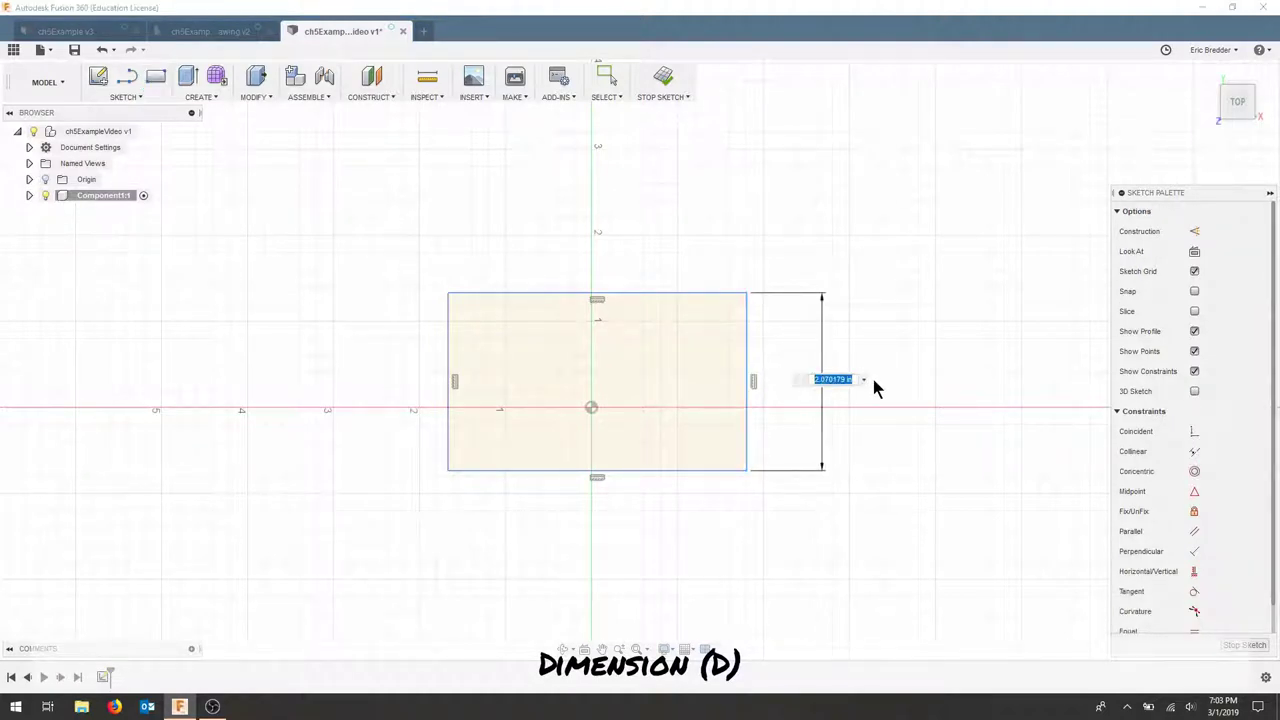
{"action": "type", "text": "3"}
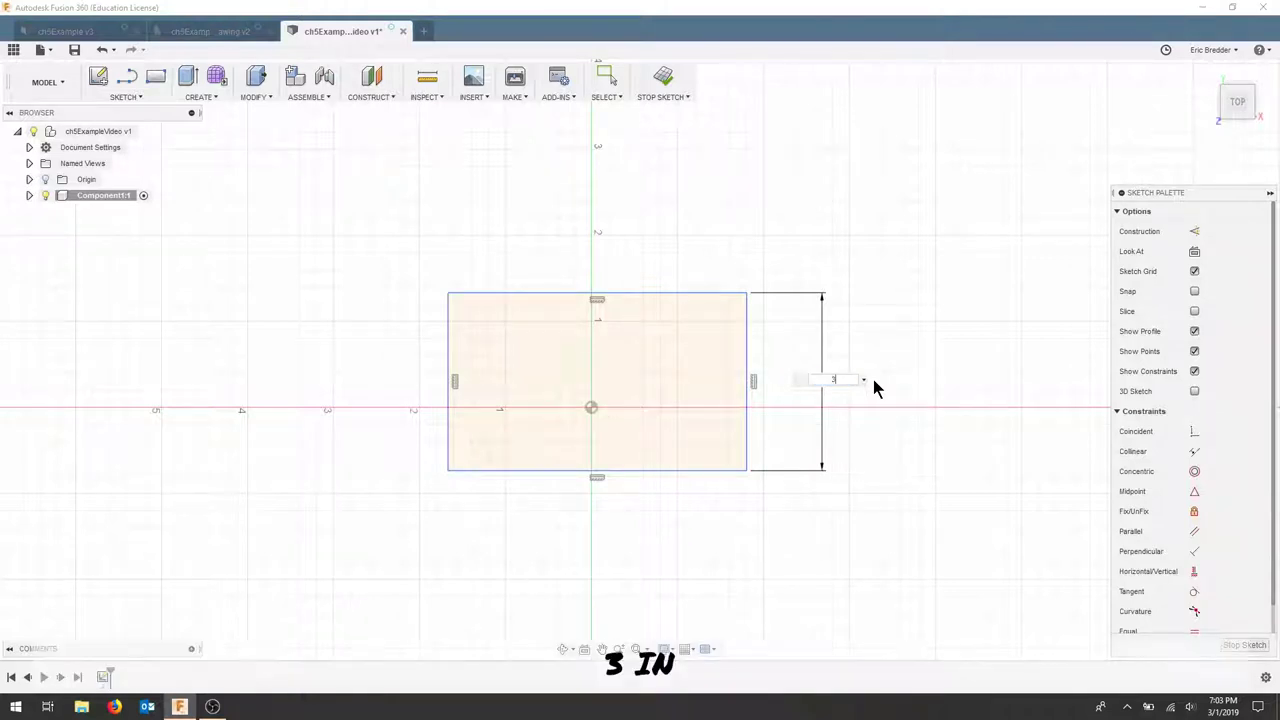
{"action": "key", "text": "Return"}
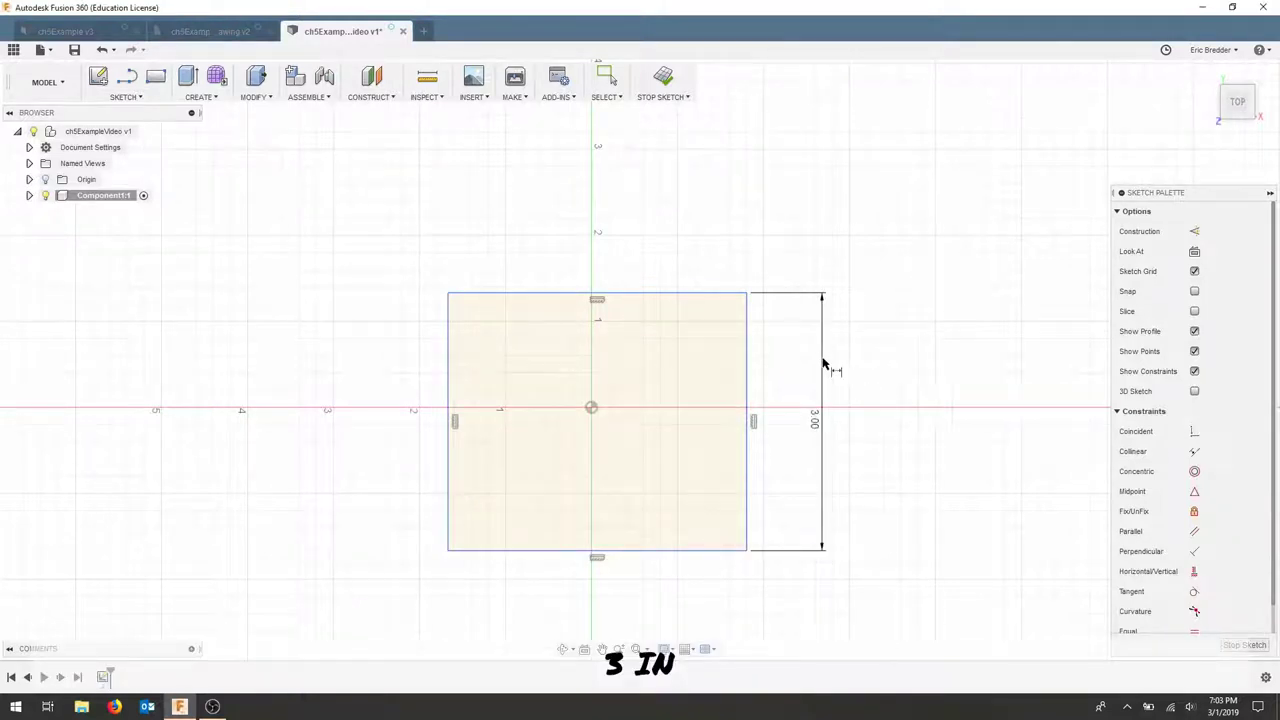
{"action": "left_click", "coordinate": [671, 293]}
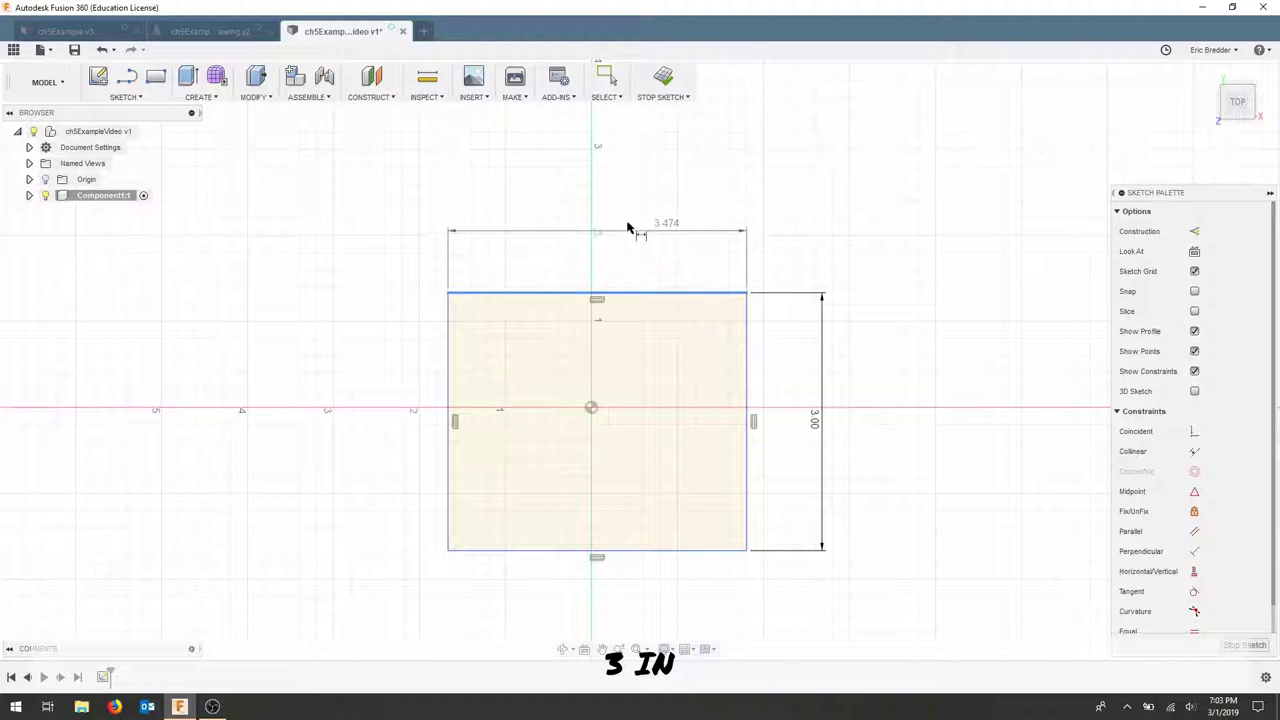
{"action": "left_click", "coordinate": [629, 227]}
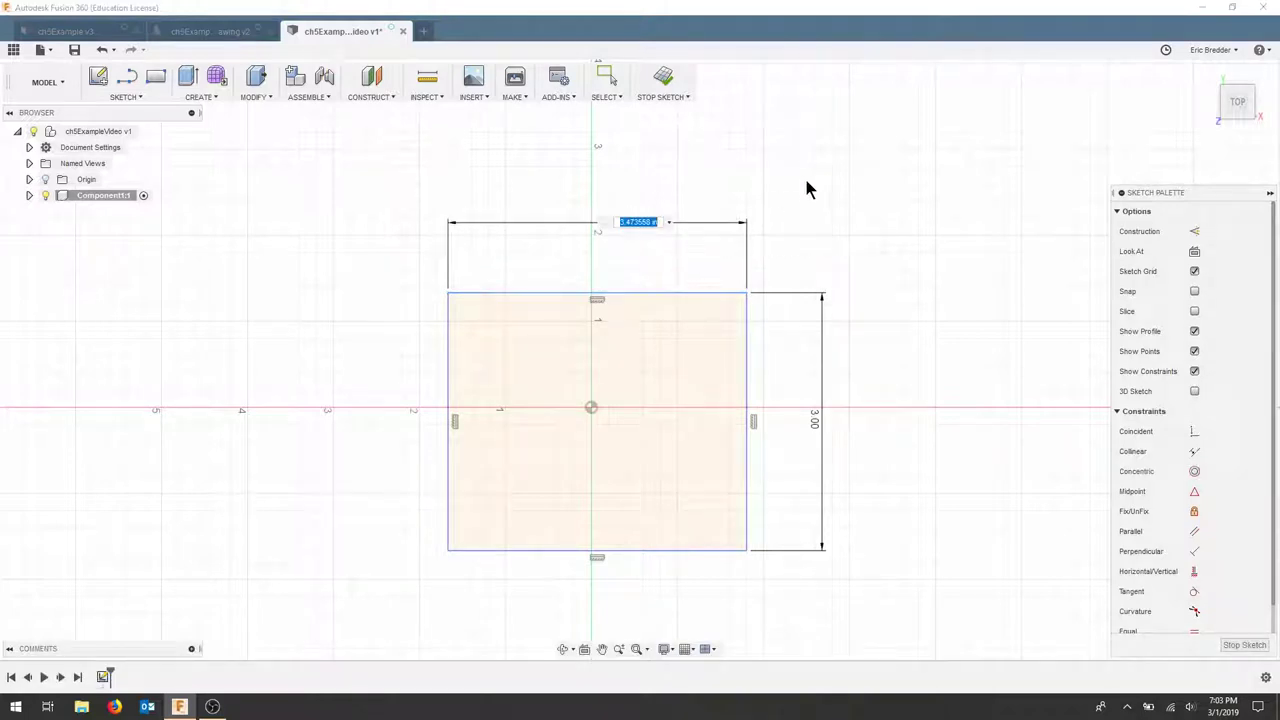
{"action": "type", "text": "5"}
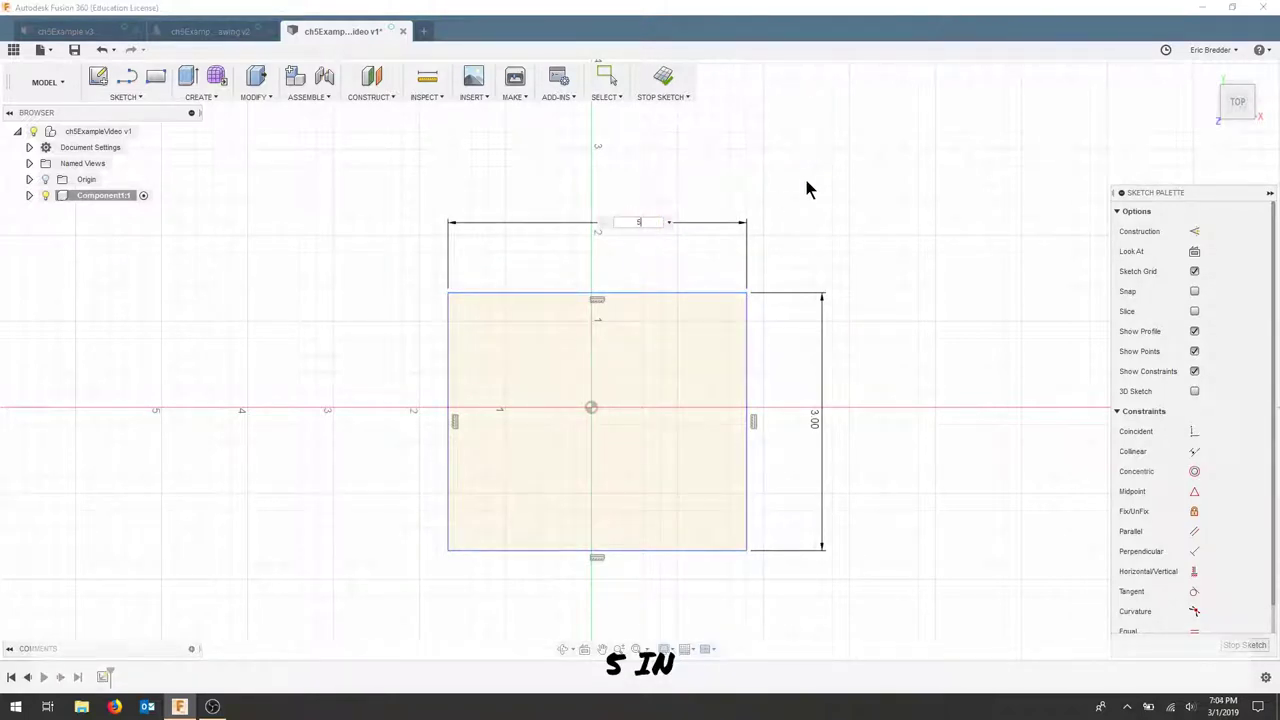
{"action": "key", "text": "Return"}
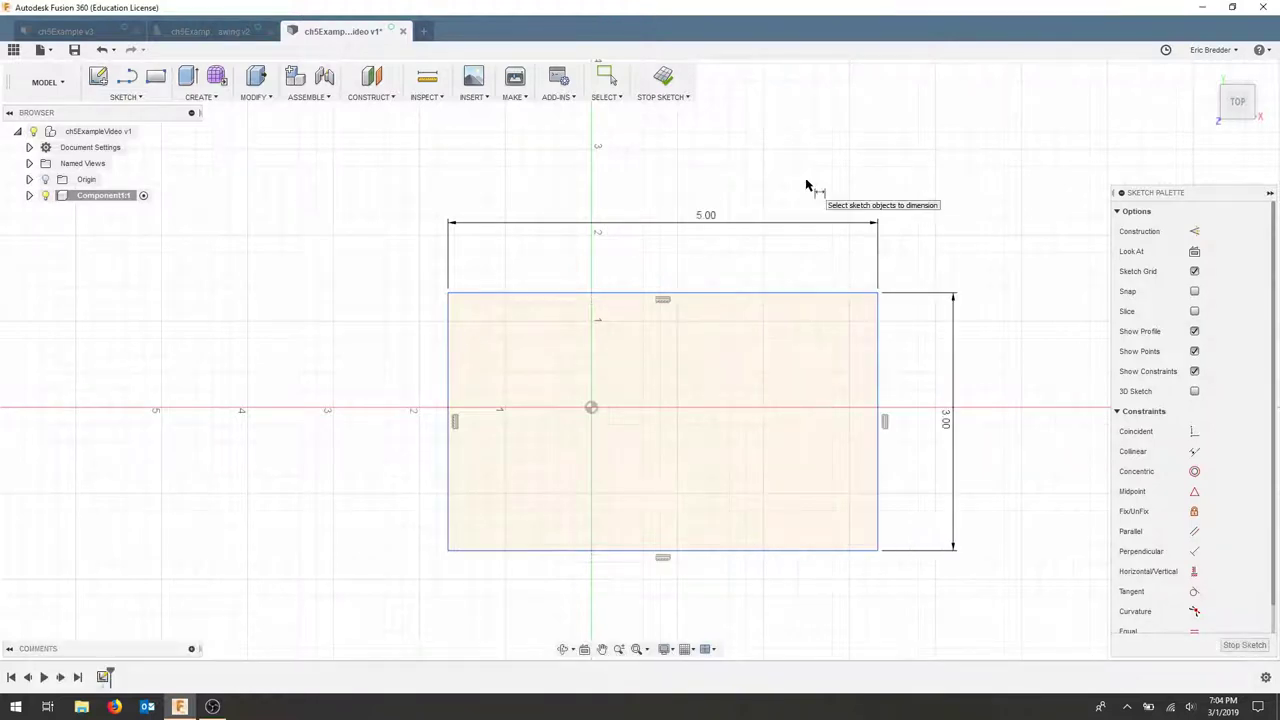
Step: Make the rectangle's bottom-left corner coincident with the origin
{"action": "left_click", "coordinate": [1194, 431]}
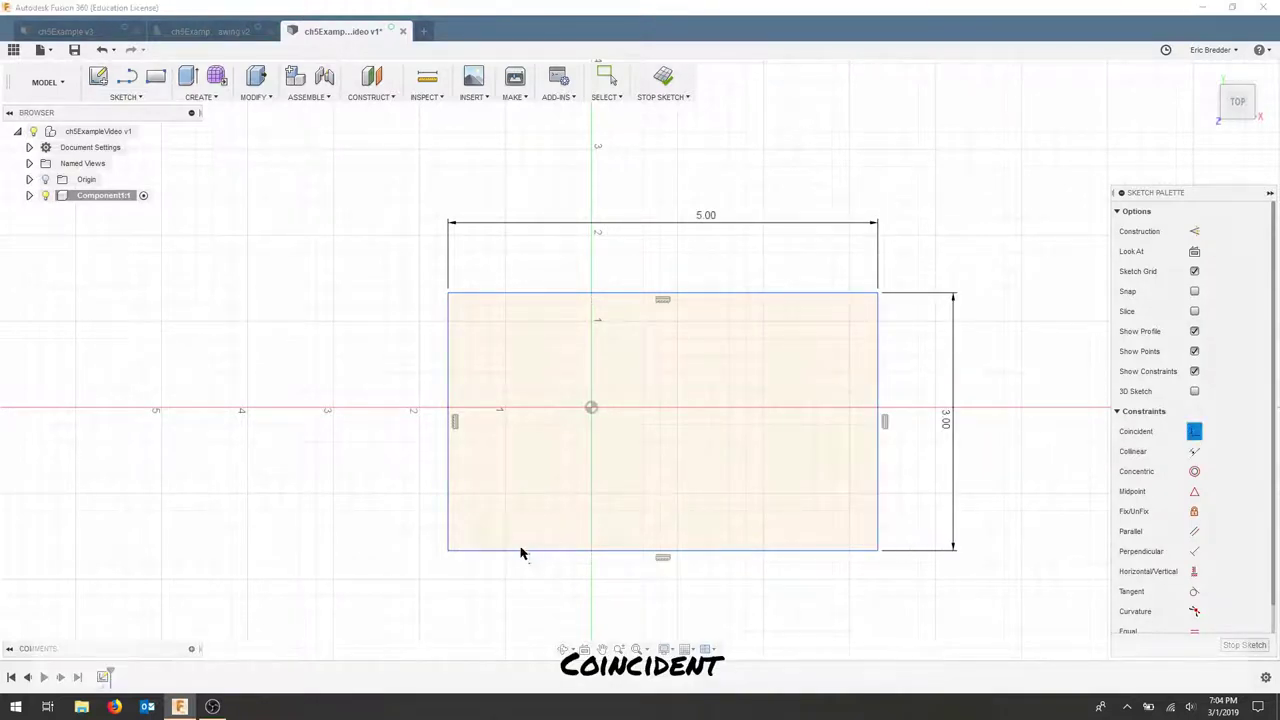
{"action": "left_click", "coordinate": [448, 550]}
{"action": "left_click", "coordinate": [591, 408]}
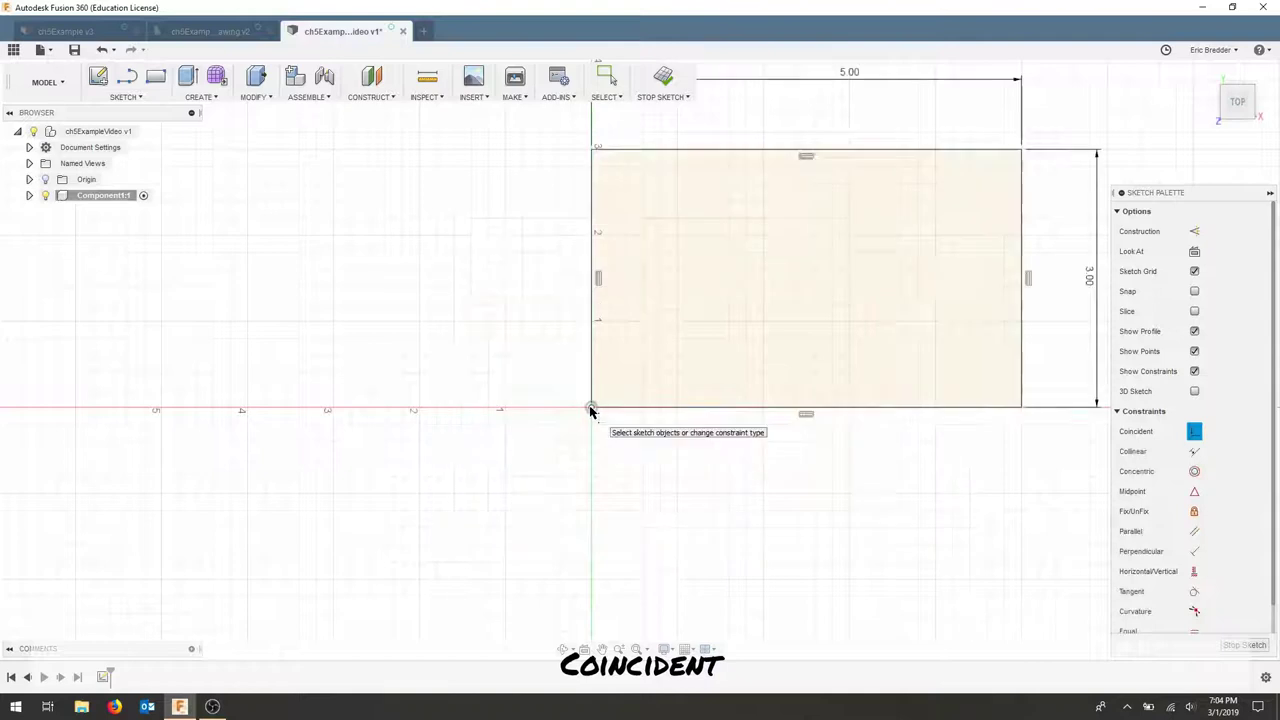
{"action": "scroll", "coordinate": [777, 386], "scroll_direction": "down", "scroll_amount": 1}
{"action": "middle_click_drag", "start_coordinate": [777, 386], "coordinate": [634, 434]}
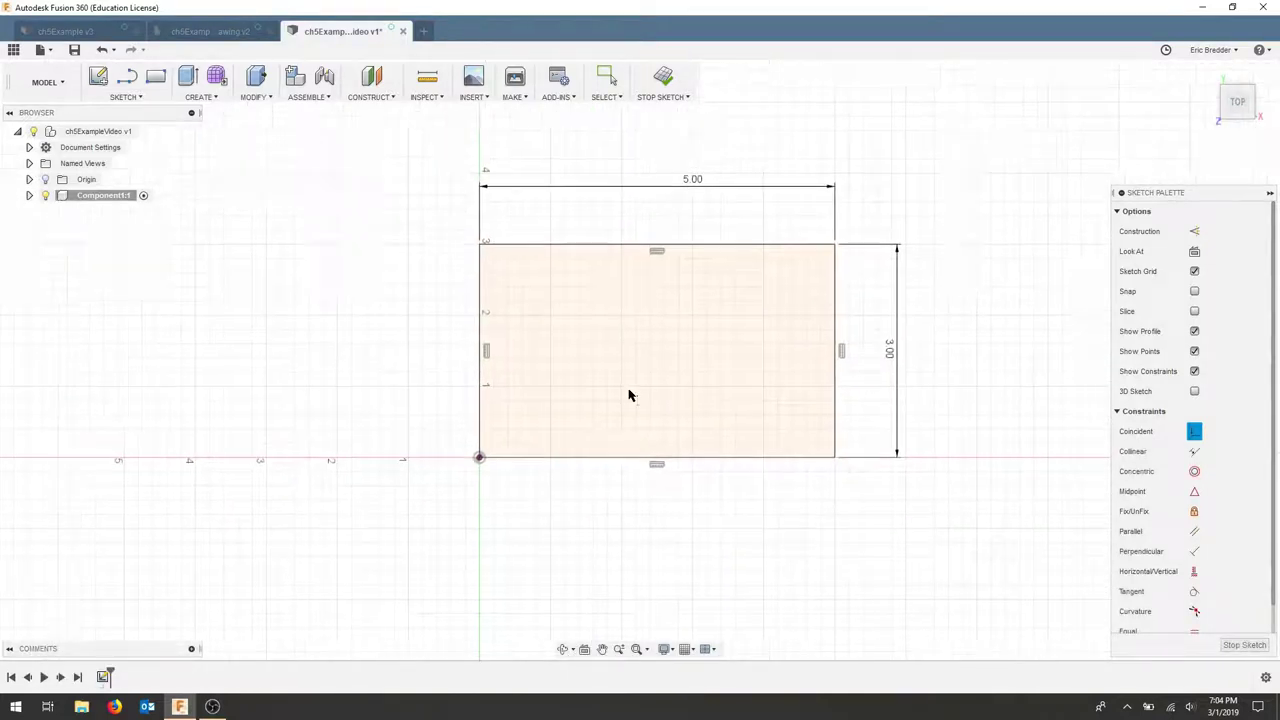
Step: Draw a centre-diameter circle inside the rectangle
{"action": "left_click", "coordinate": [140, 98]}
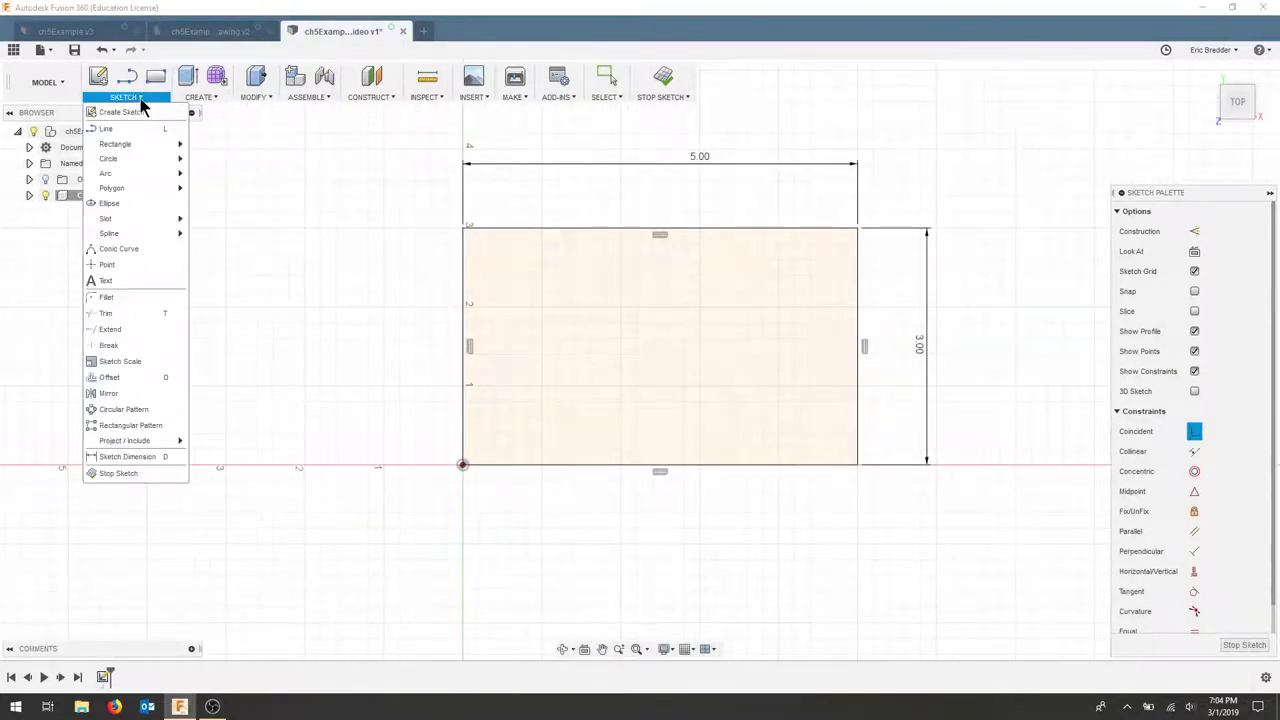
{"action": "mouse_move", "coordinate": [119, 158]}
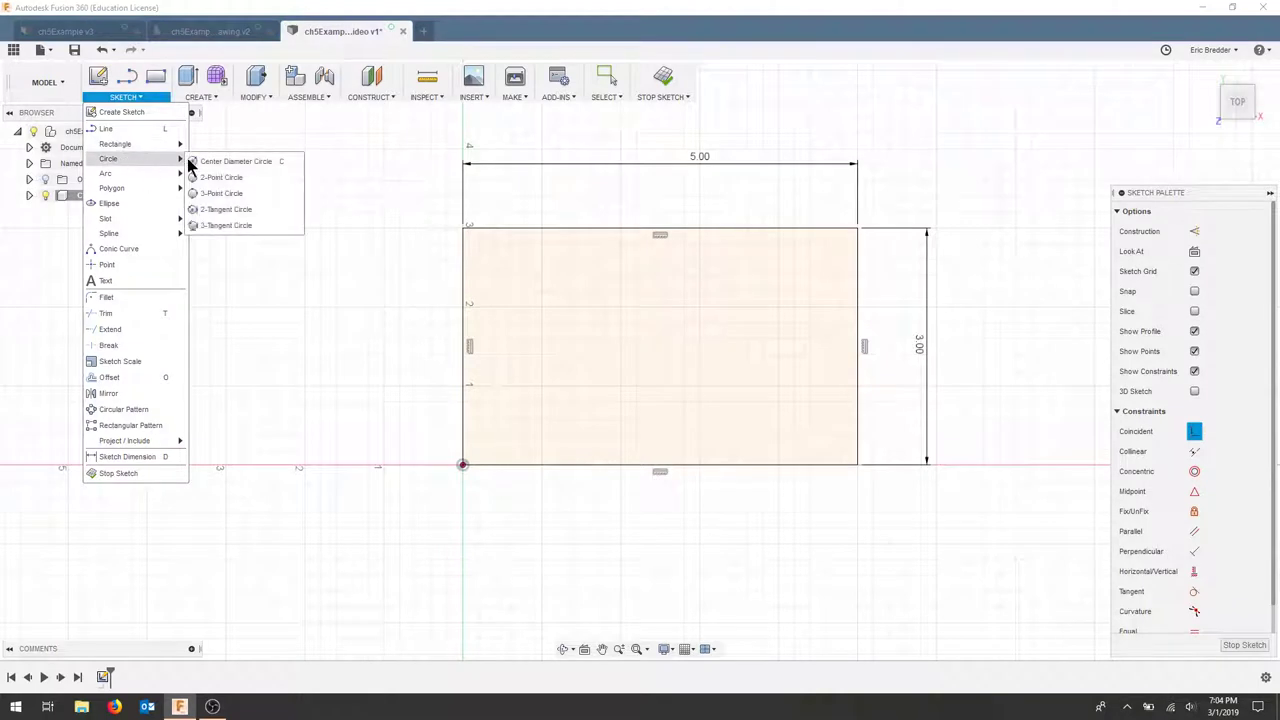
{"action": "left_click", "coordinate": [251, 161]}
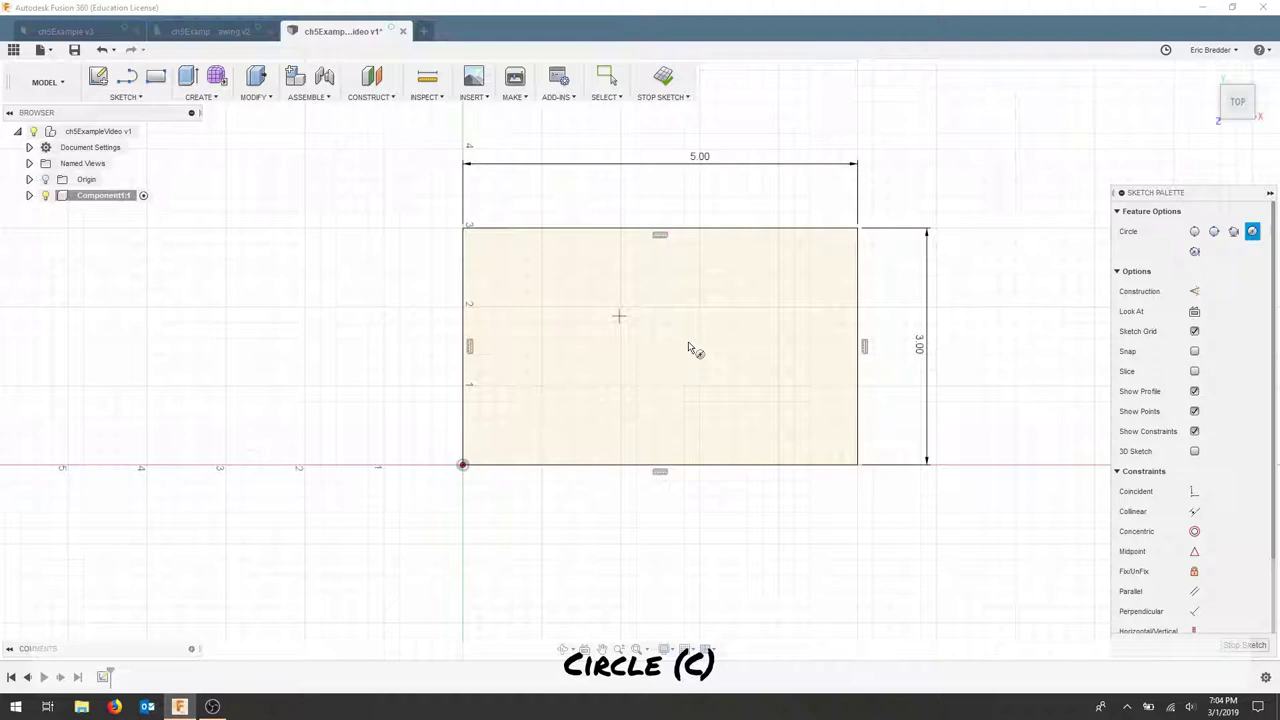
{"action": "left_click", "coordinate": [601, 331]}
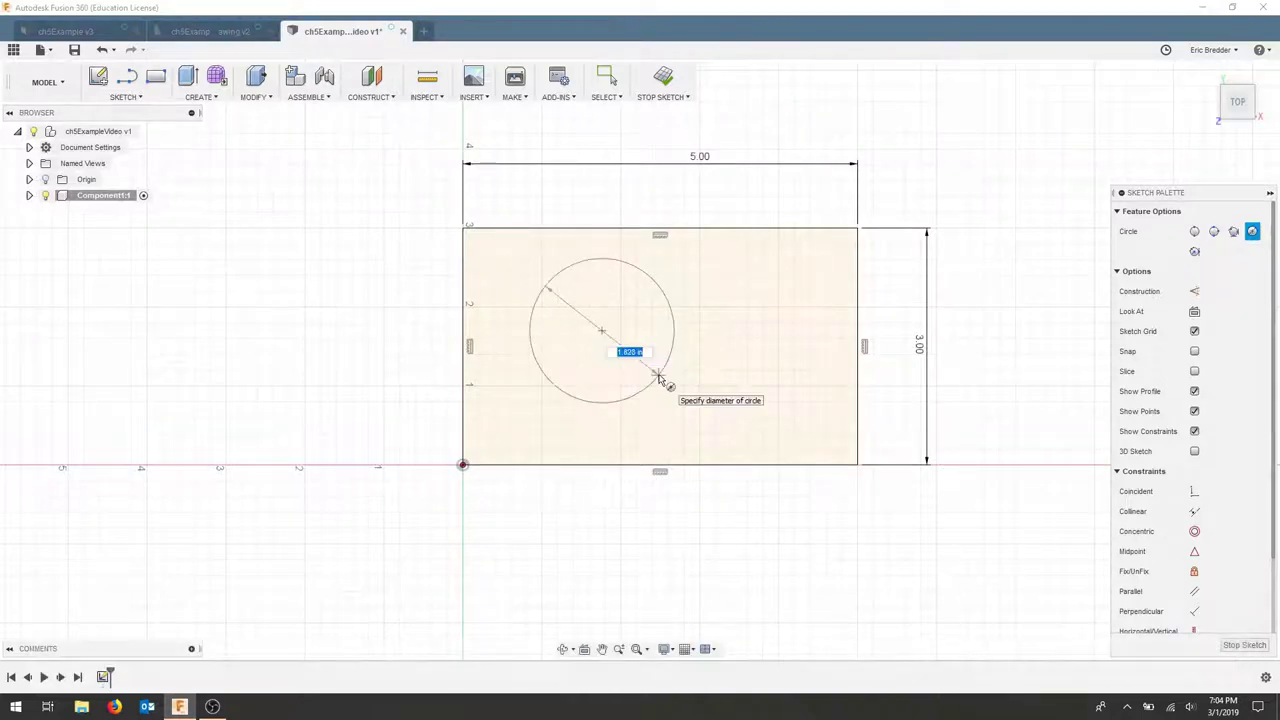
{"action": "left_click", "coordinate": [658, 373]}
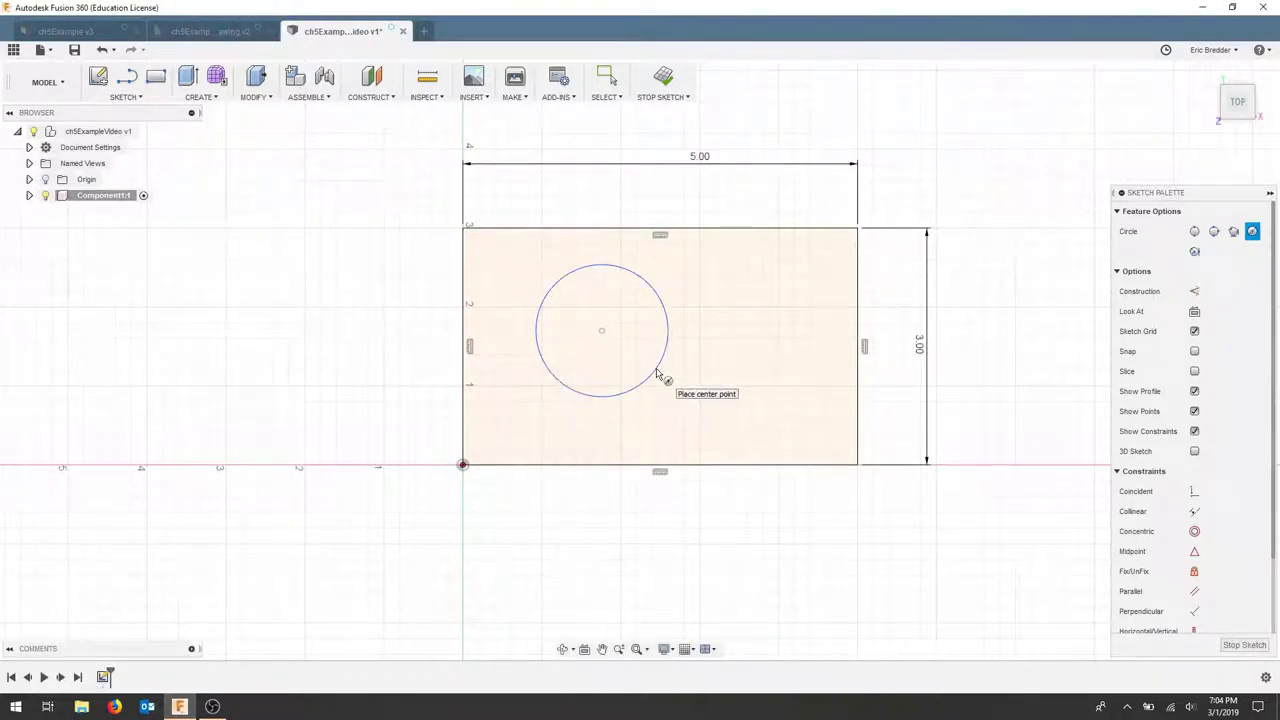
Step: Dimension the circle's diameter to 1 in
{"action": "key", "text": "d"}
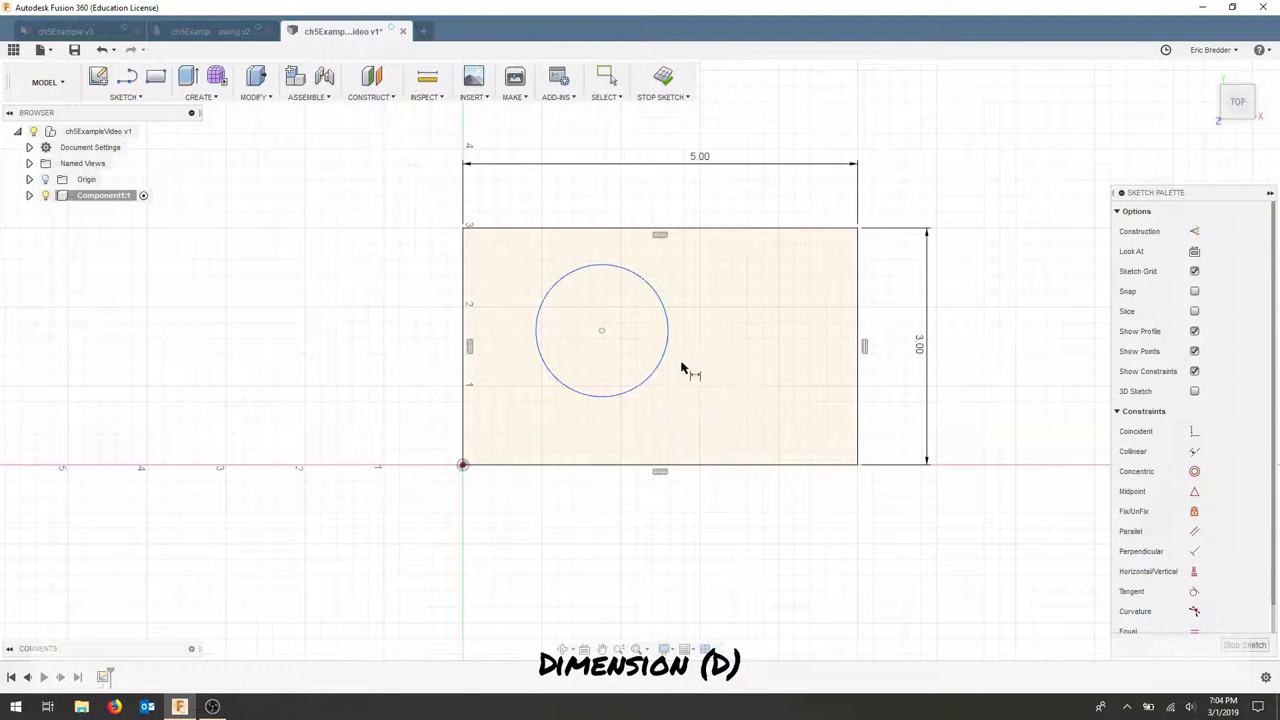
{"action": "left_click", "coordinate": [663, 361]}
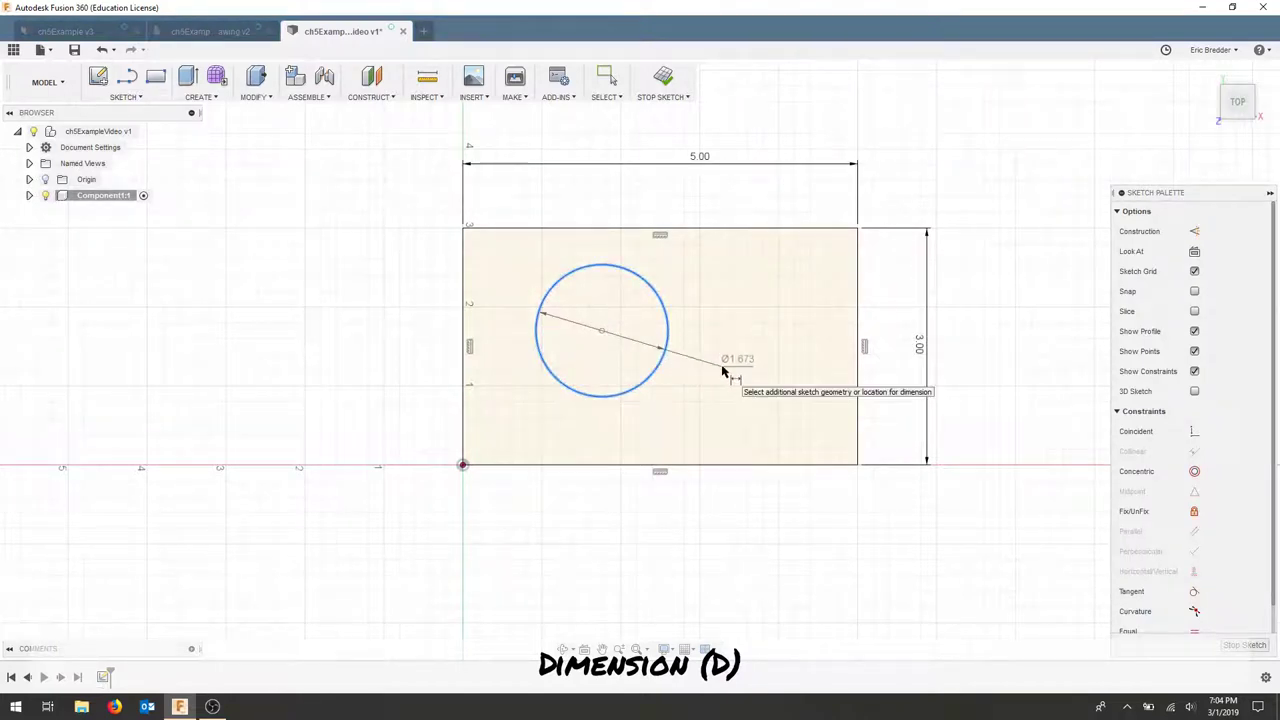
{"action": "left_click", "coordinate": [719, 368]}
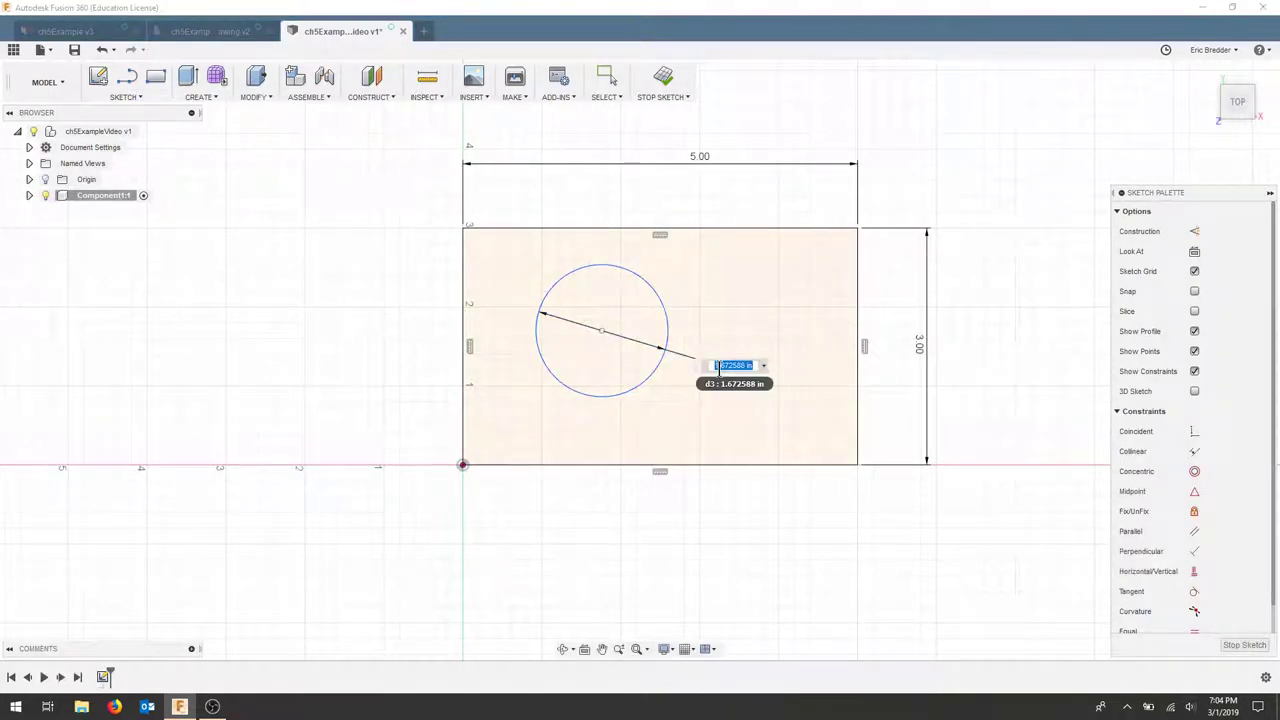
{"action": "type", "text": "1"}
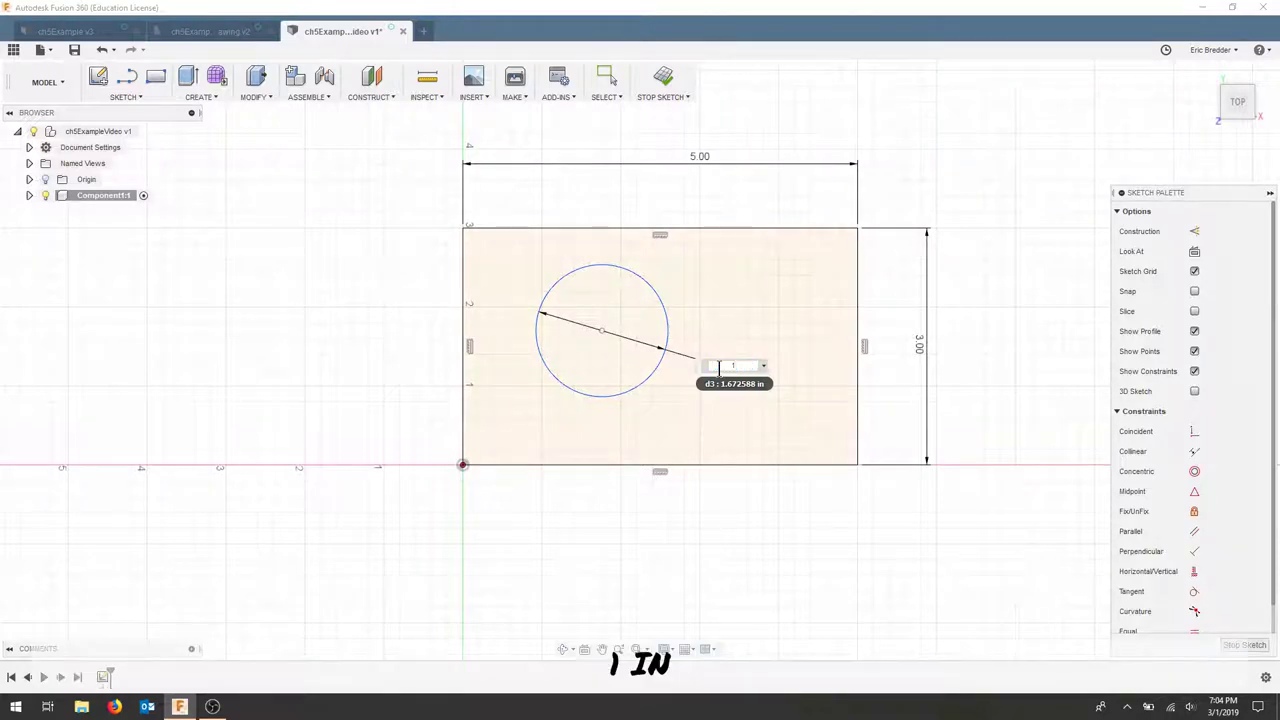
{"action": "key", "text": "Return"}
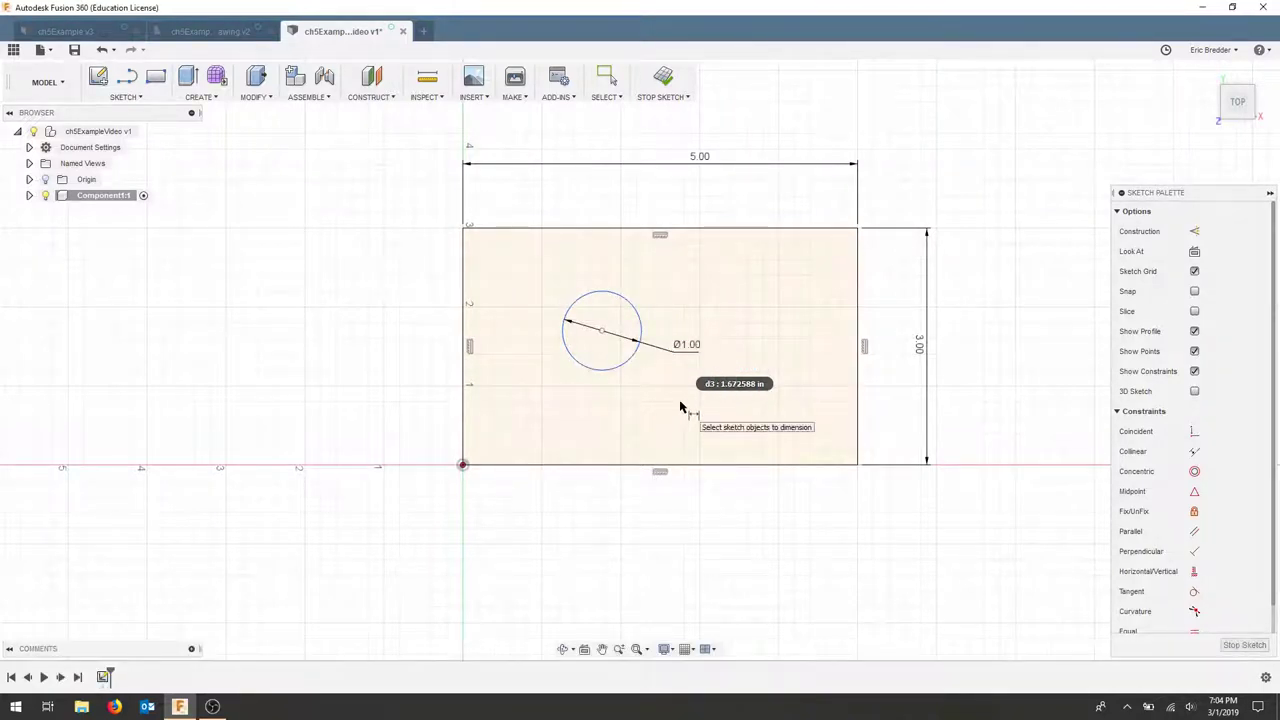
{"action": "left_click", "coordinate": [601, 331]}
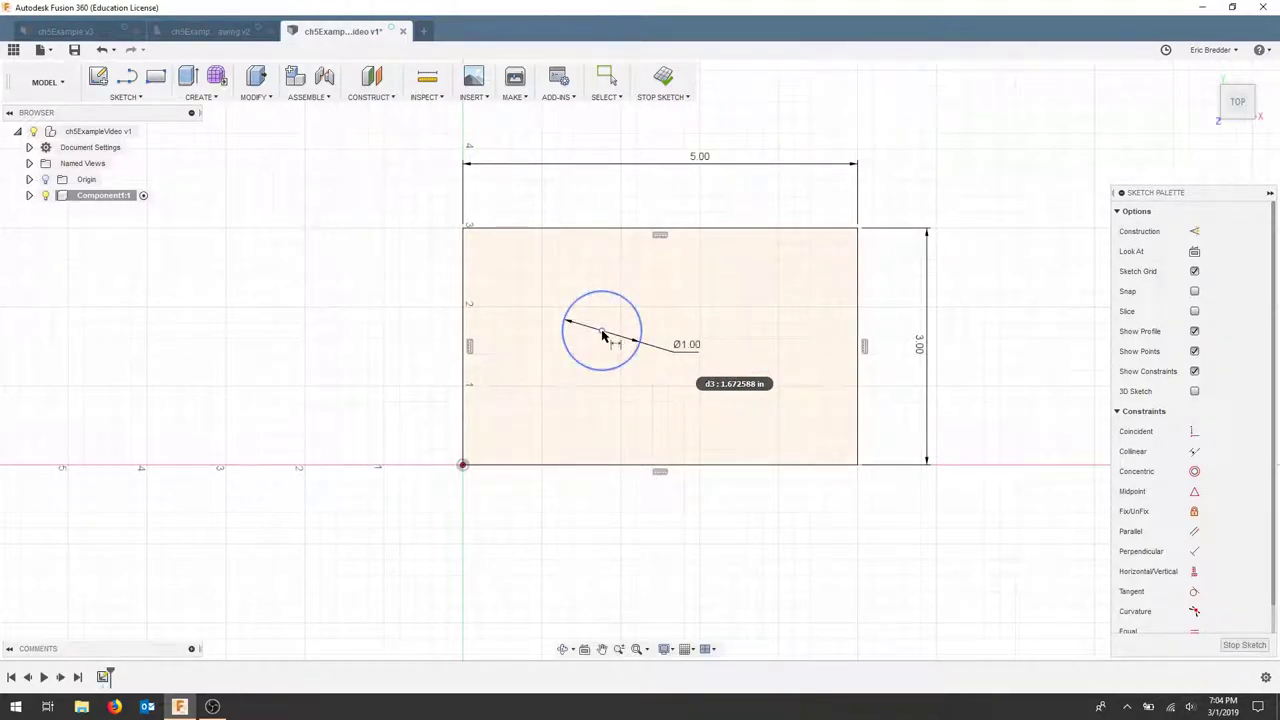
Step: Dimension the circle centre 2.5 in from the left edge and 1.5 in from the top edge
{"action": "left_click", "coordinate": [464, 335]}
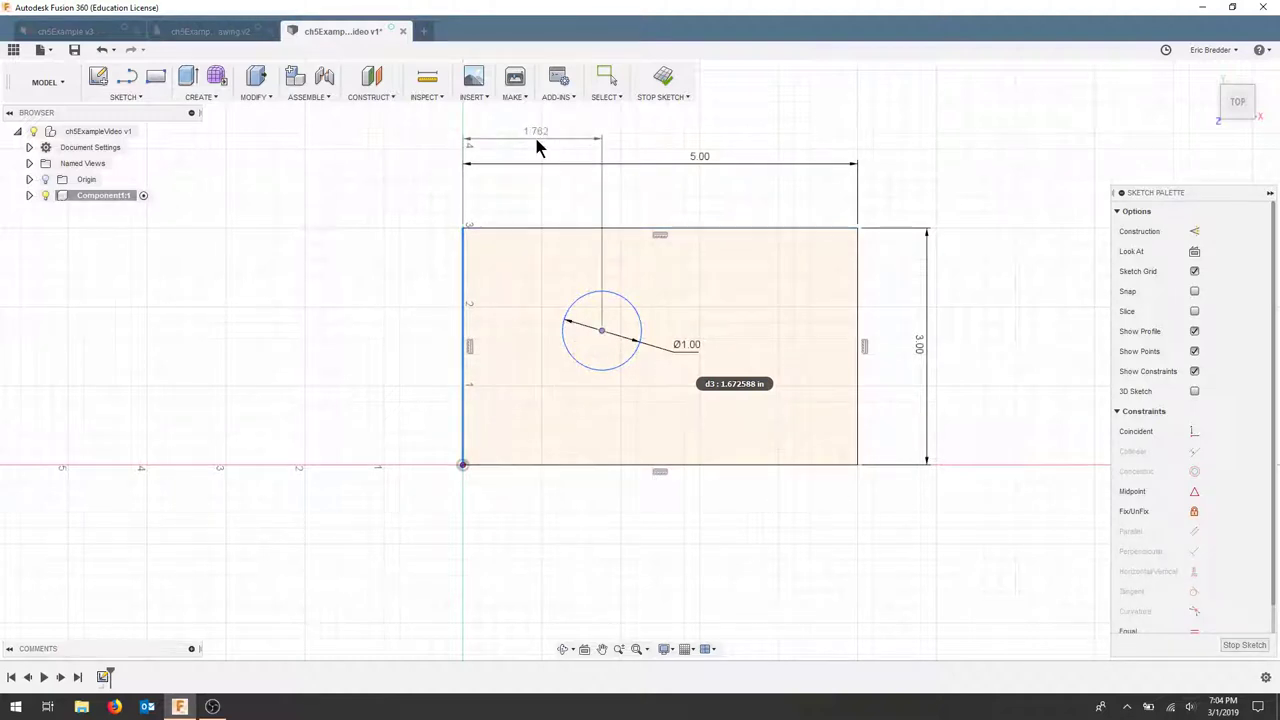
{"action": "left_click", "coordinate": [537, 147]}
{"action": "type", "text": "2.5"}
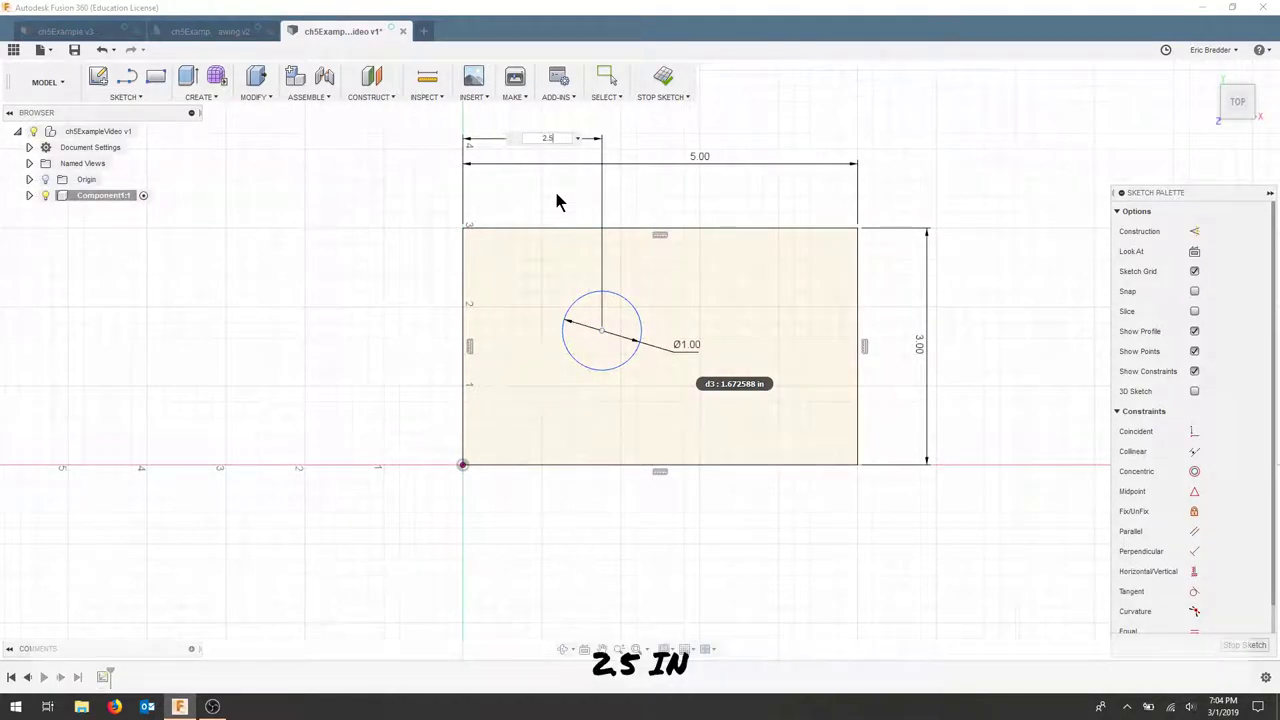
{"action": "key", "text": "Return"}
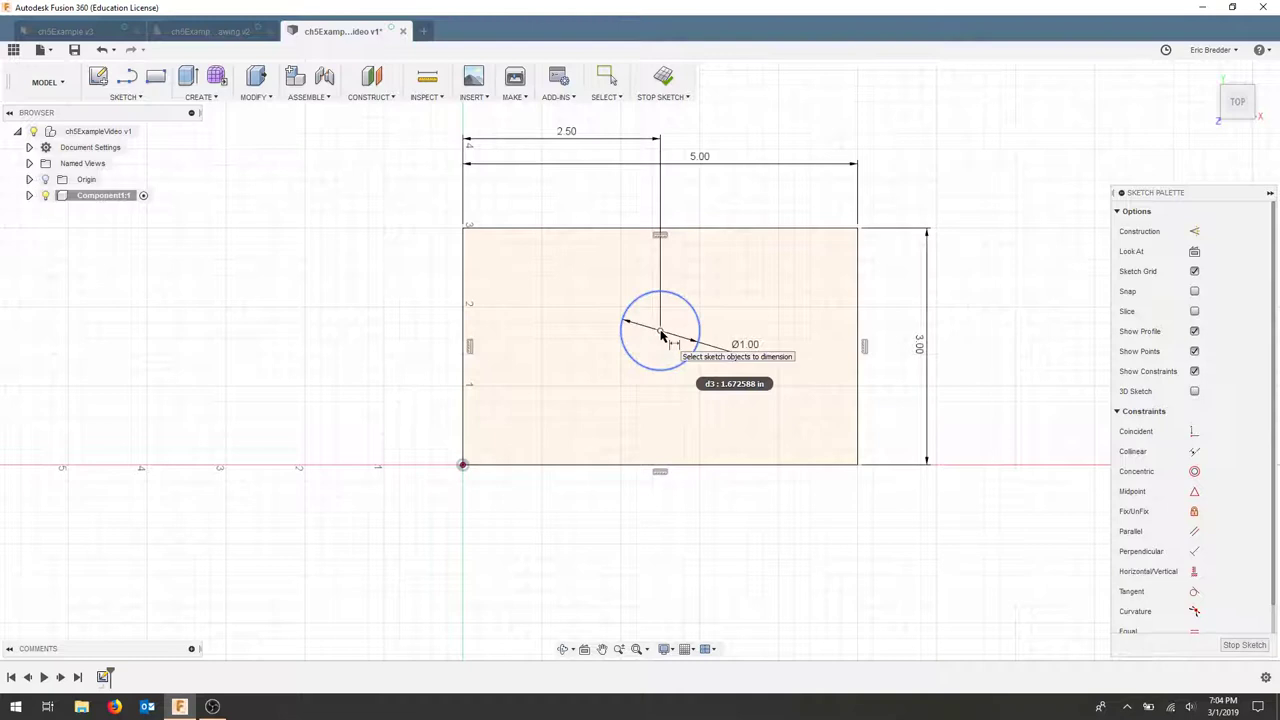
{"action": "left_click", "coordinate": [660, 331]}
{"action": "left_click", "coordinate": [718, 229]}
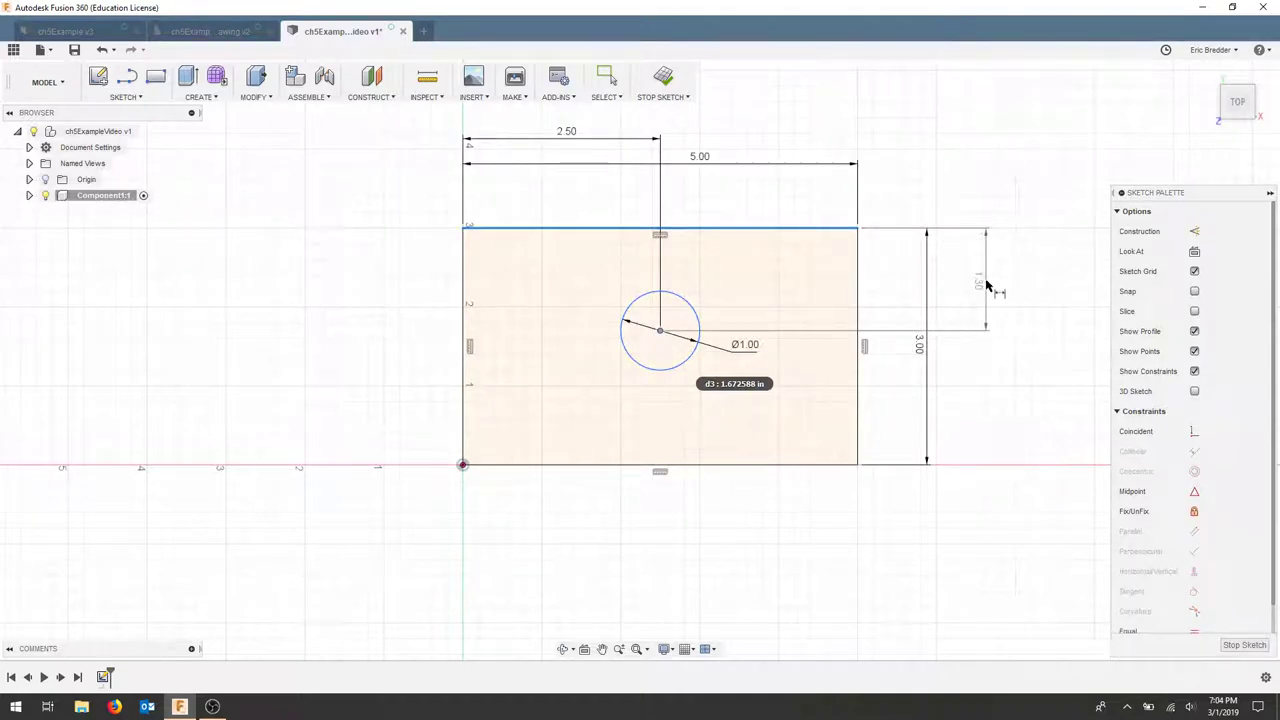
{"action": "left_click", "coordinate": [986, 283]}
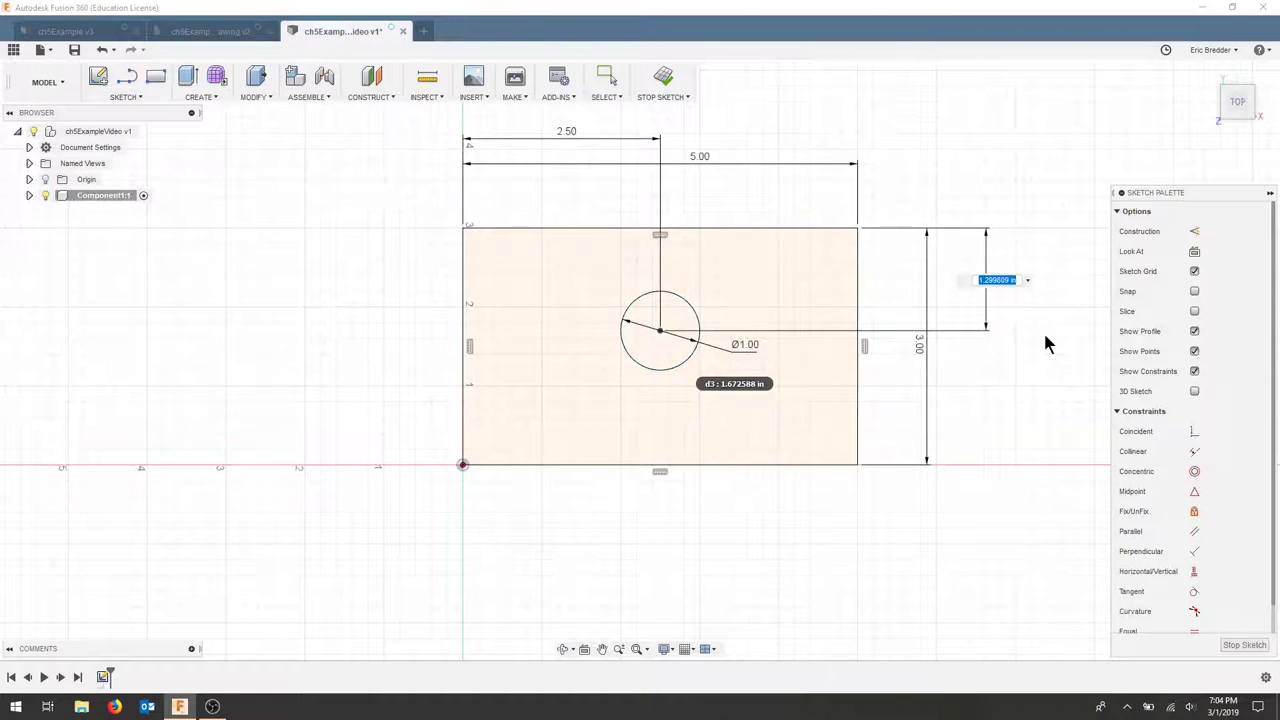
{"action": "type", "text": "1.5"}
{"action": "key", "text": "Return"}
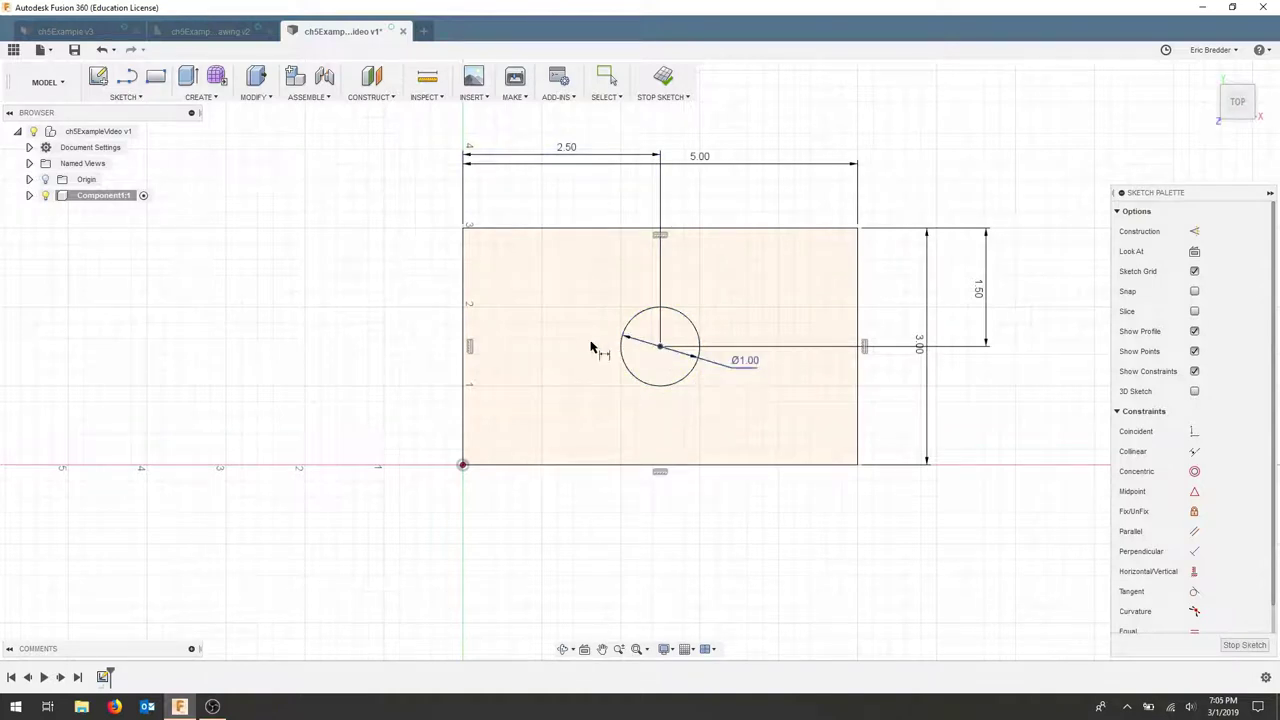
Step: Finish the sketch and extrude the rectangle-with-hole profile 0.25 in
{"action": "left_click", "coordinate": [662, 80]}
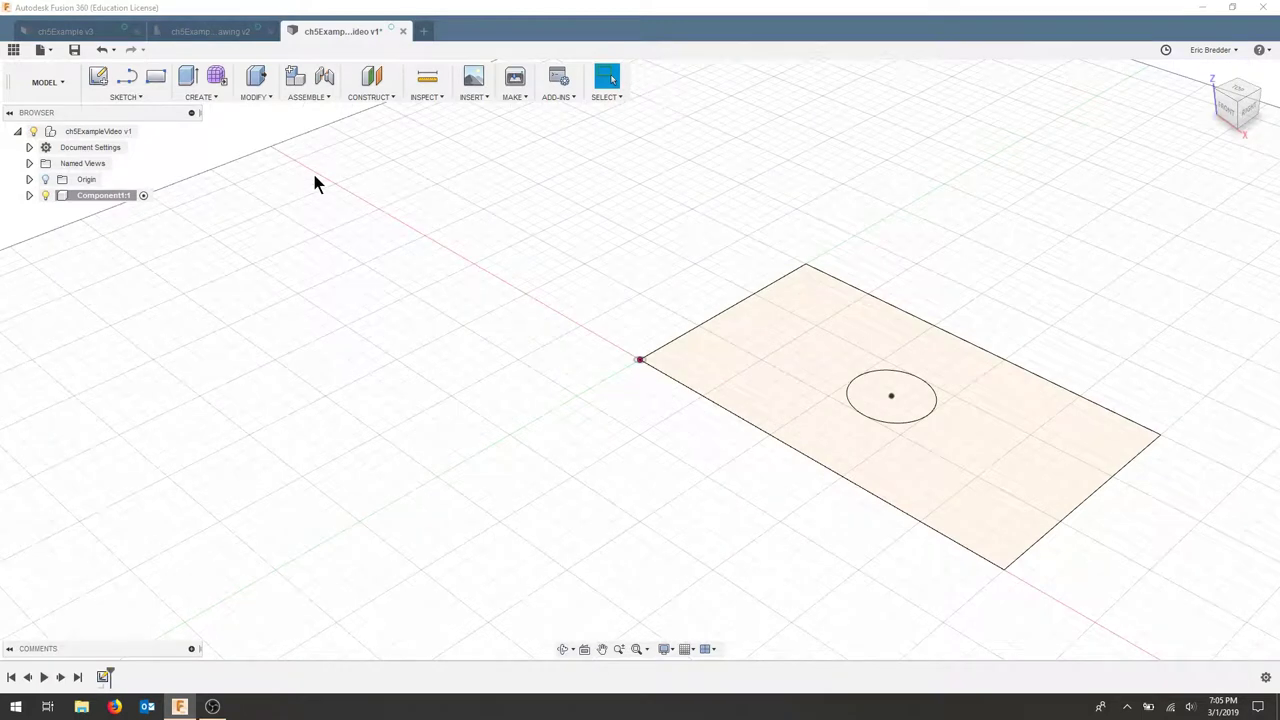
{"action": "left_click", "coordinate": [189, 82]}
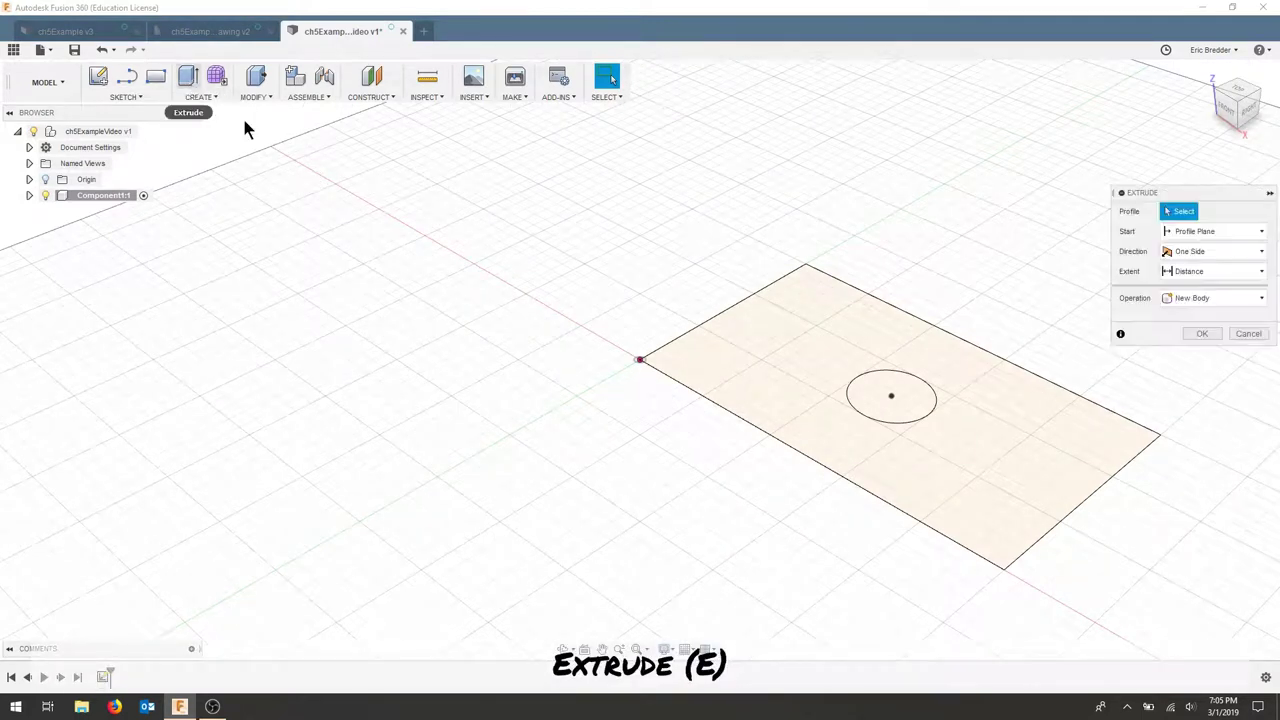
{"action": "left_click", "coordinate": [784, 356]}
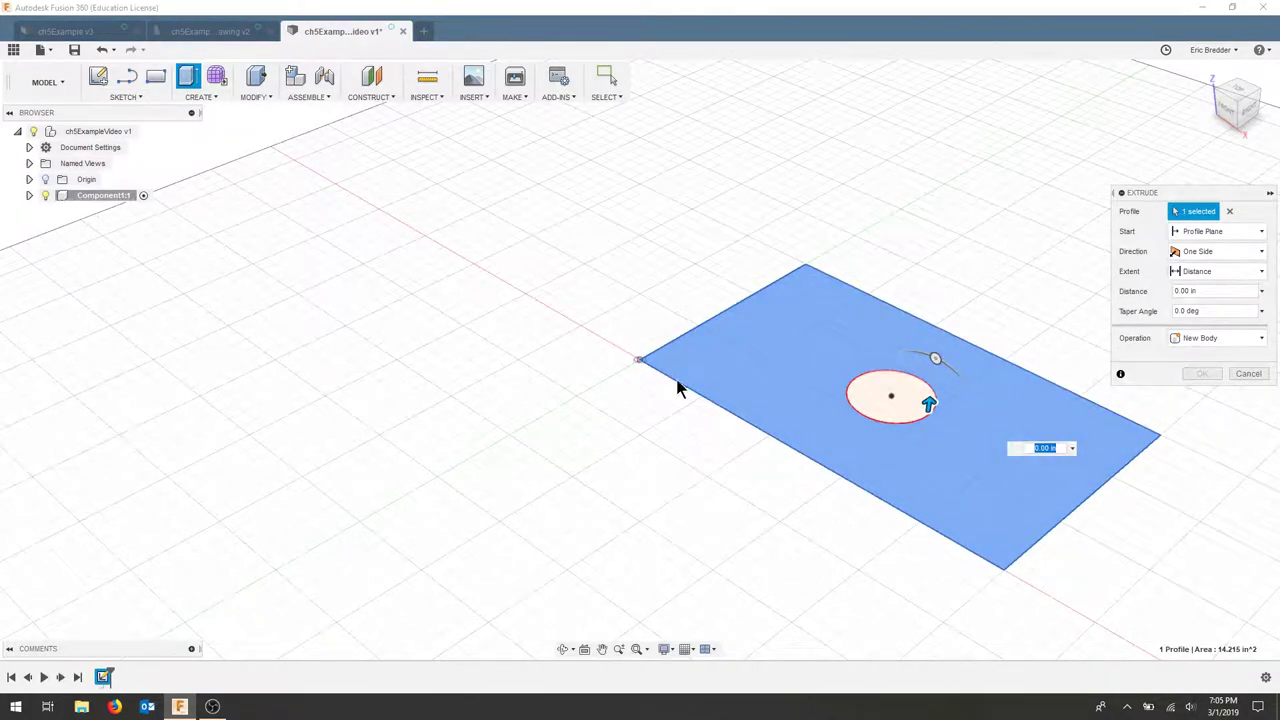
{"action": "left_click", "coordinate": [1198, 290]}
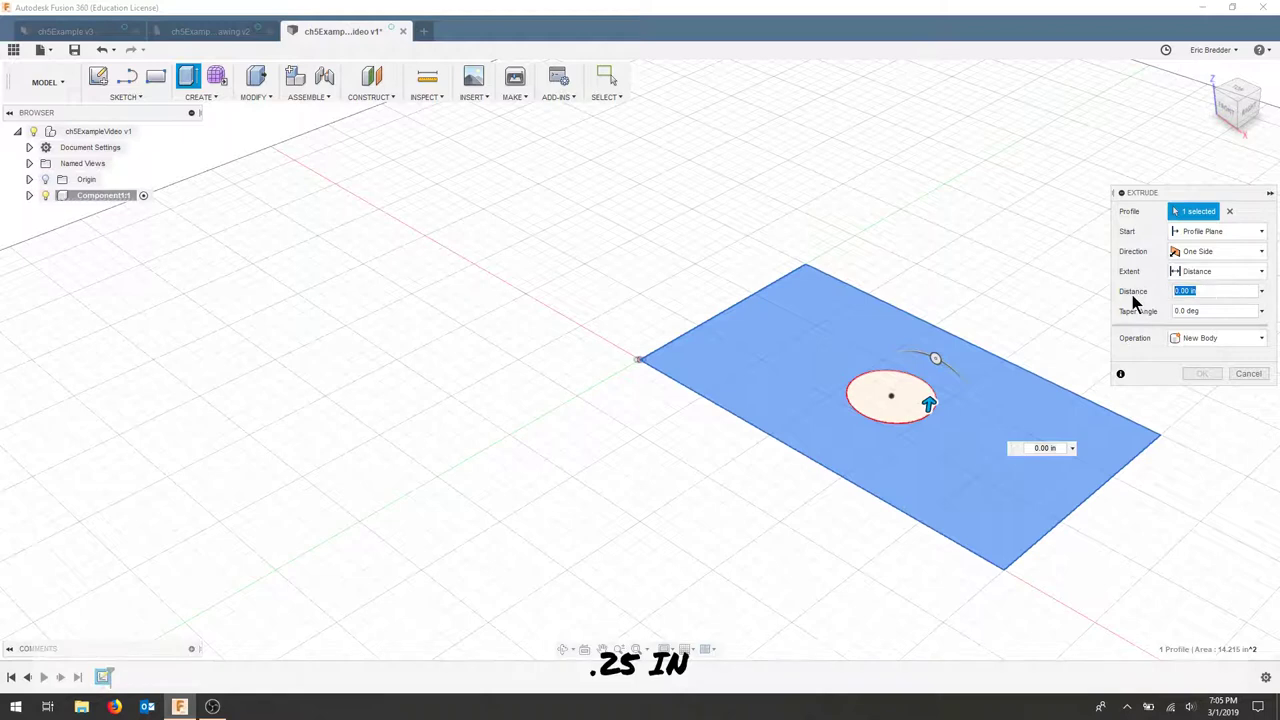
{"action": "type", "text": ".25"}
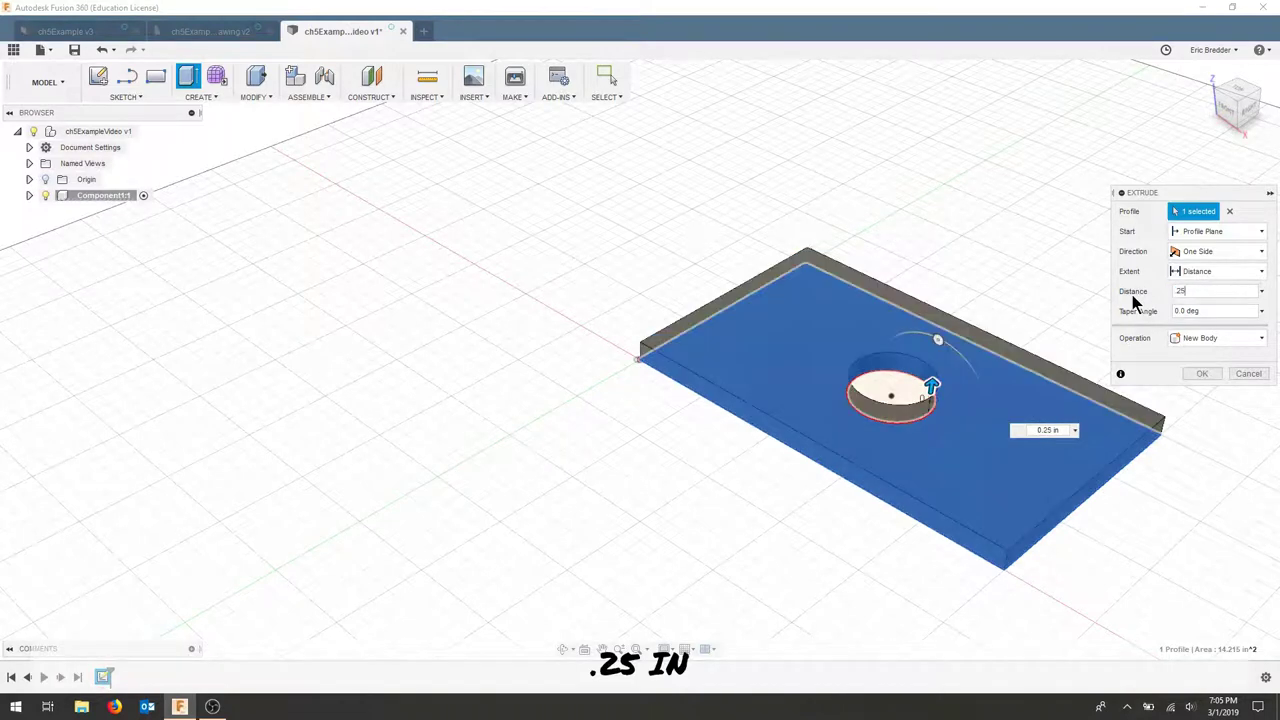
{"action": "key", "text": "Return"}
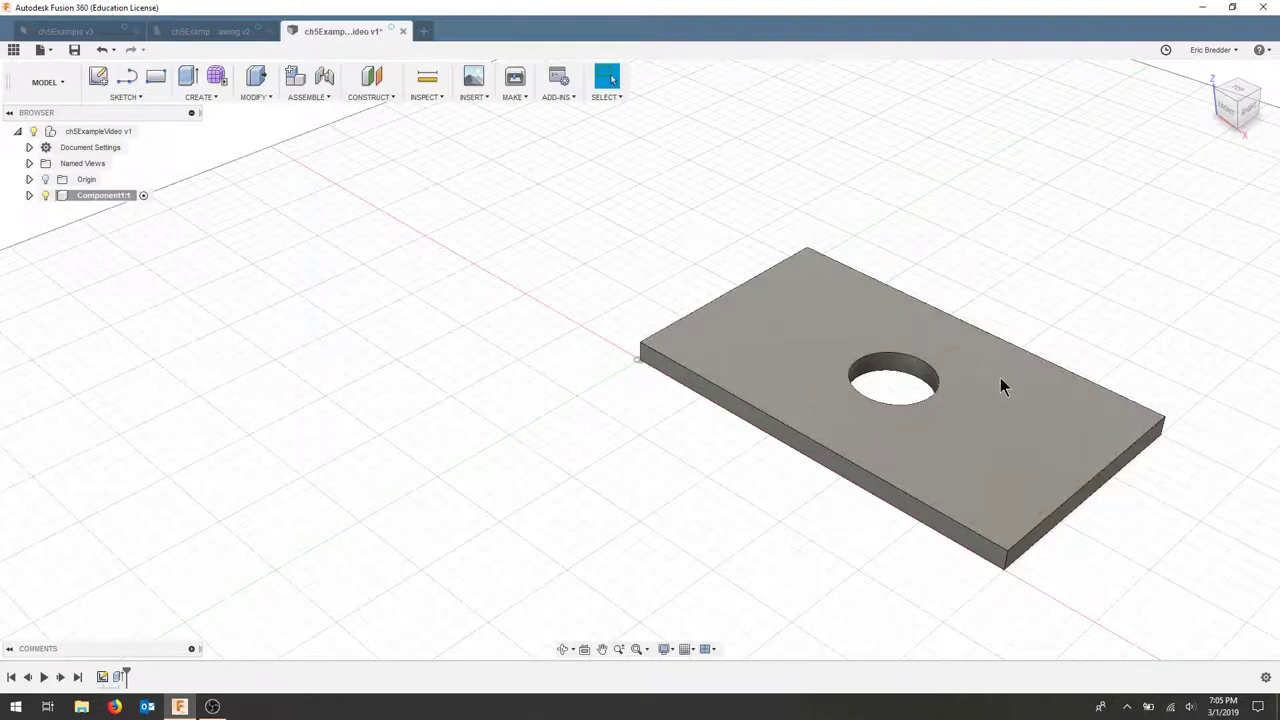
Step: Rename Sketch1 in the timeline to geometrySketch
{"action": "left_click", "coordinate": [103, 677]}
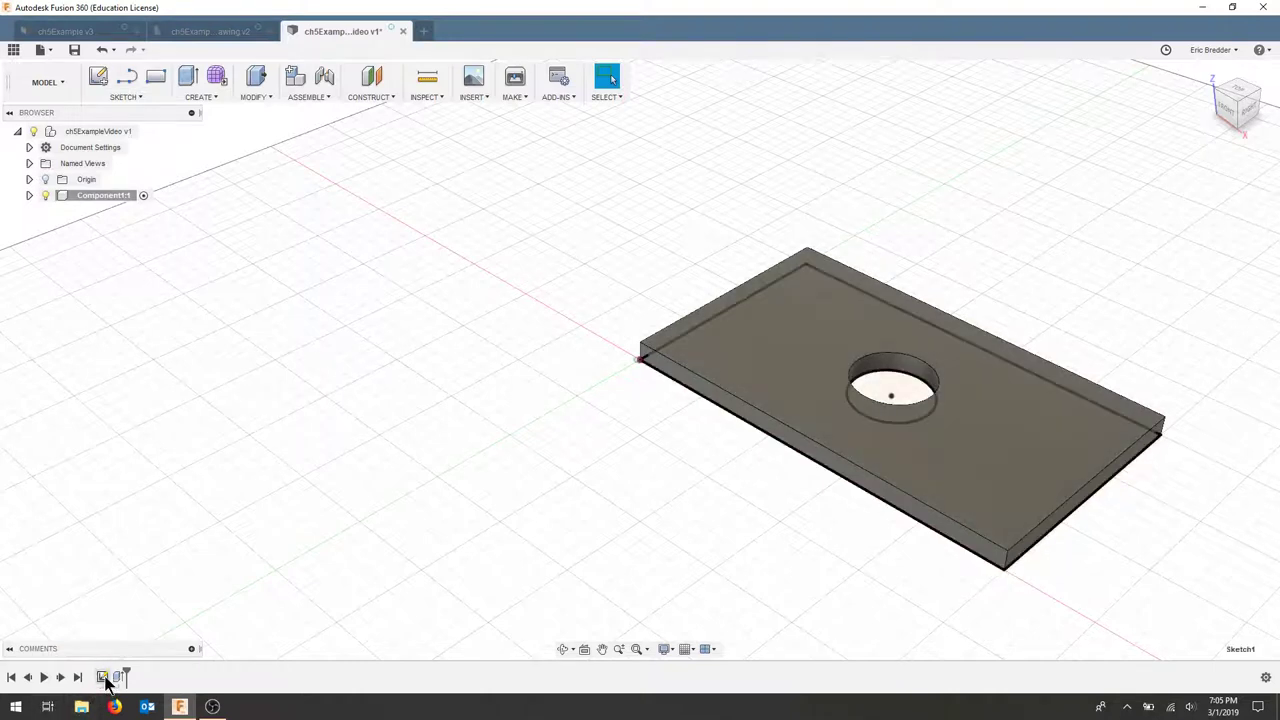
{"action": "right_click", "coordinate": [104, 678]}
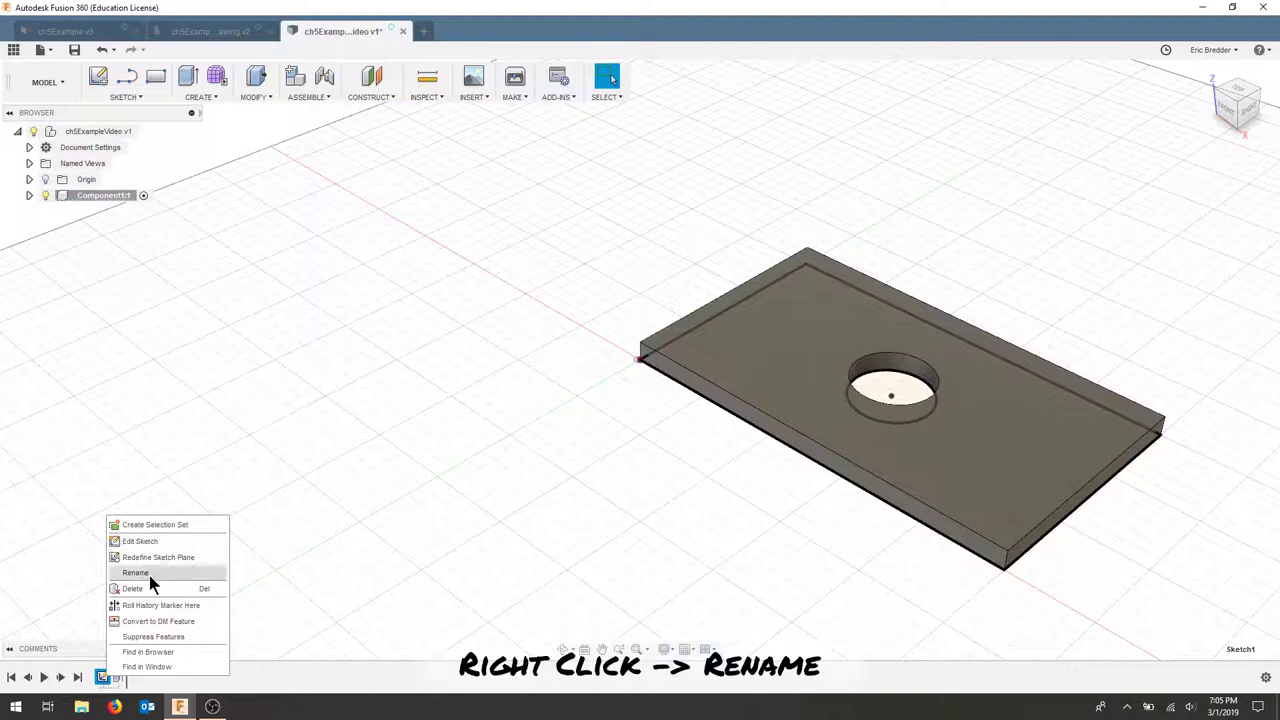
{"action": "left_click", "coordinate": [149, 574]}
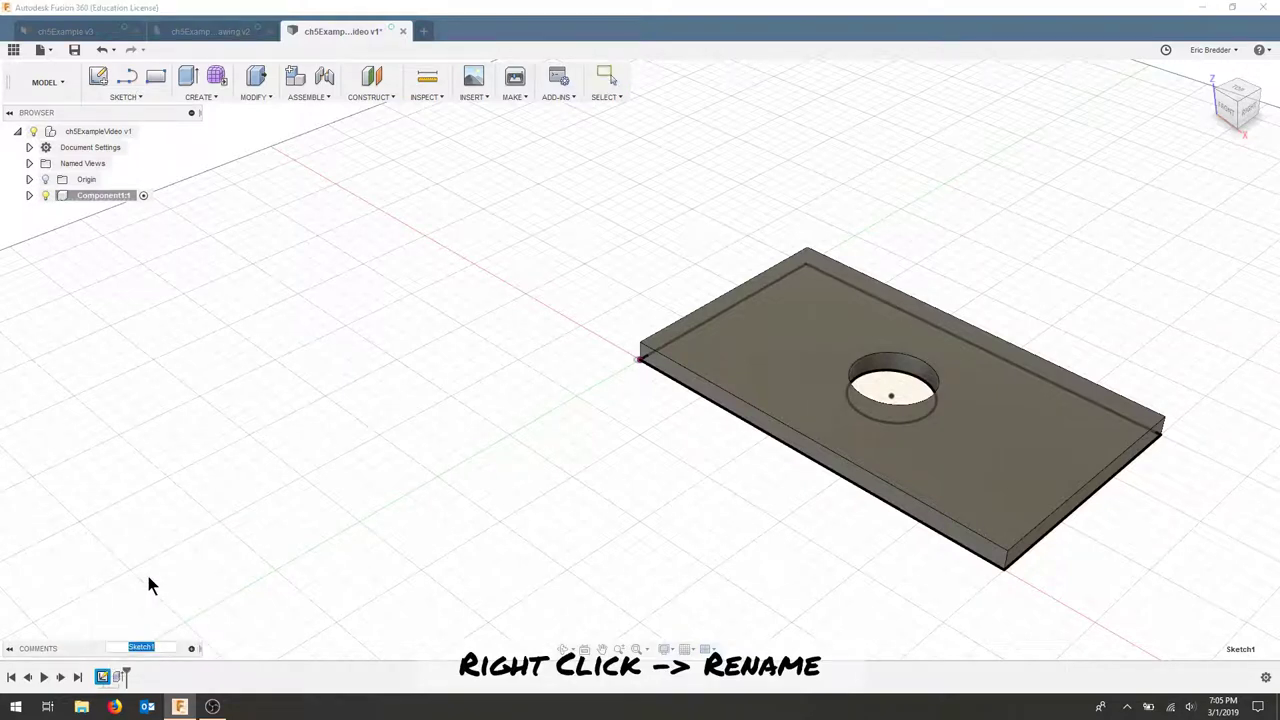
{"action": "type", "text": "geometrySketch"}
{"action": "key", "text": "Return"}
Step: Rename the extrusion feature to 'geoExtruse' and fit the plate in view
{"action": "right_click", "coordinate": [119, 678]}
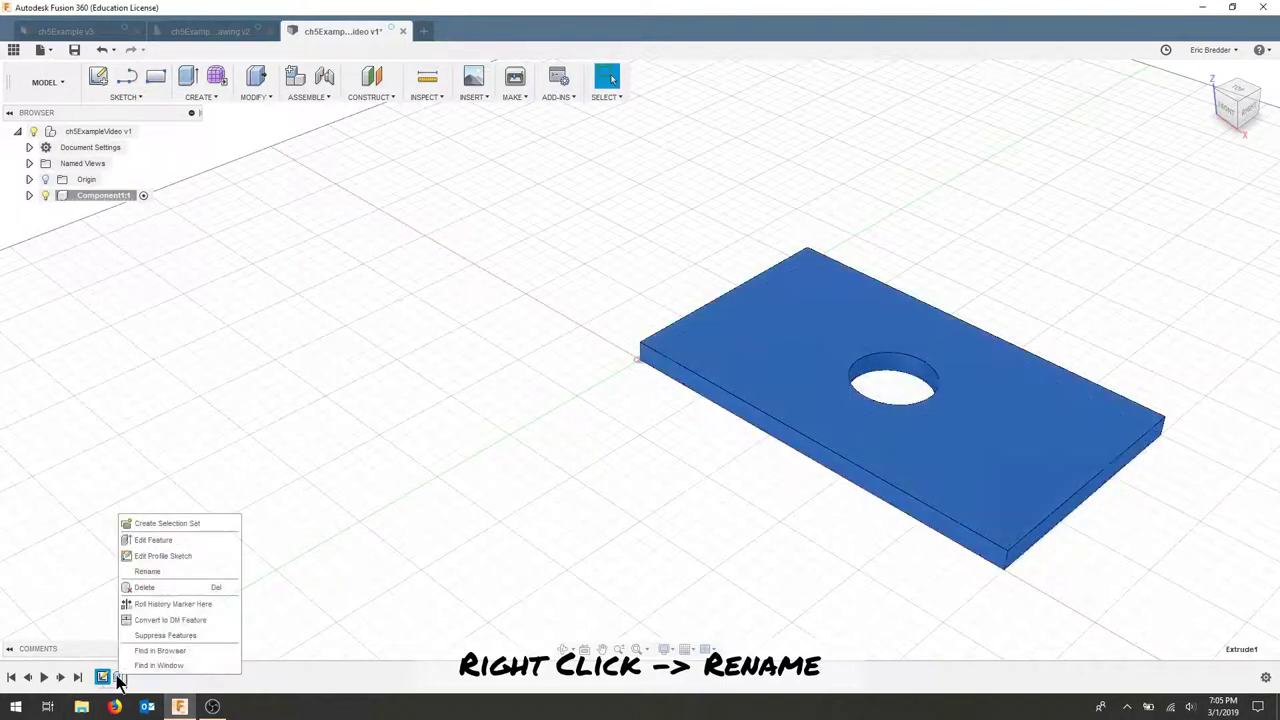
{"action": "left_click", "coordinate": [164, 574]}
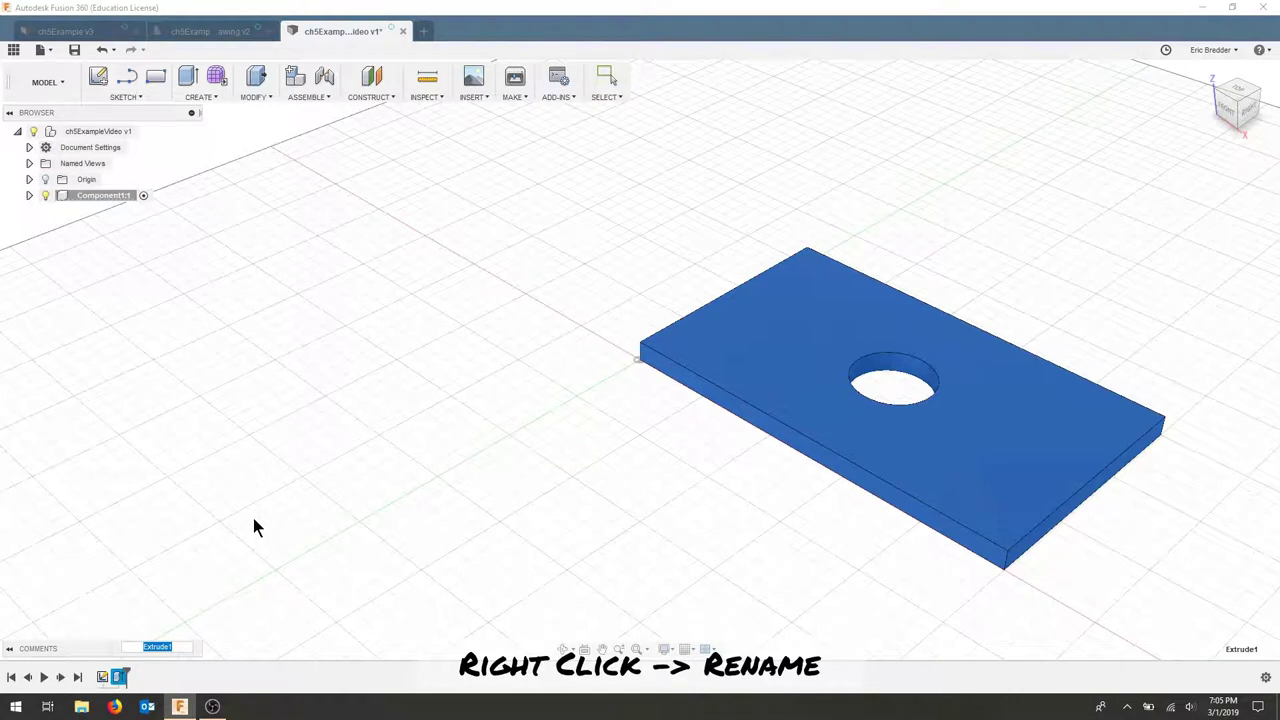
{"action": "type", "text": "geoExtrus"}
{"action": "type", "text": "e"}
{"action": "key", "text": "Return"}
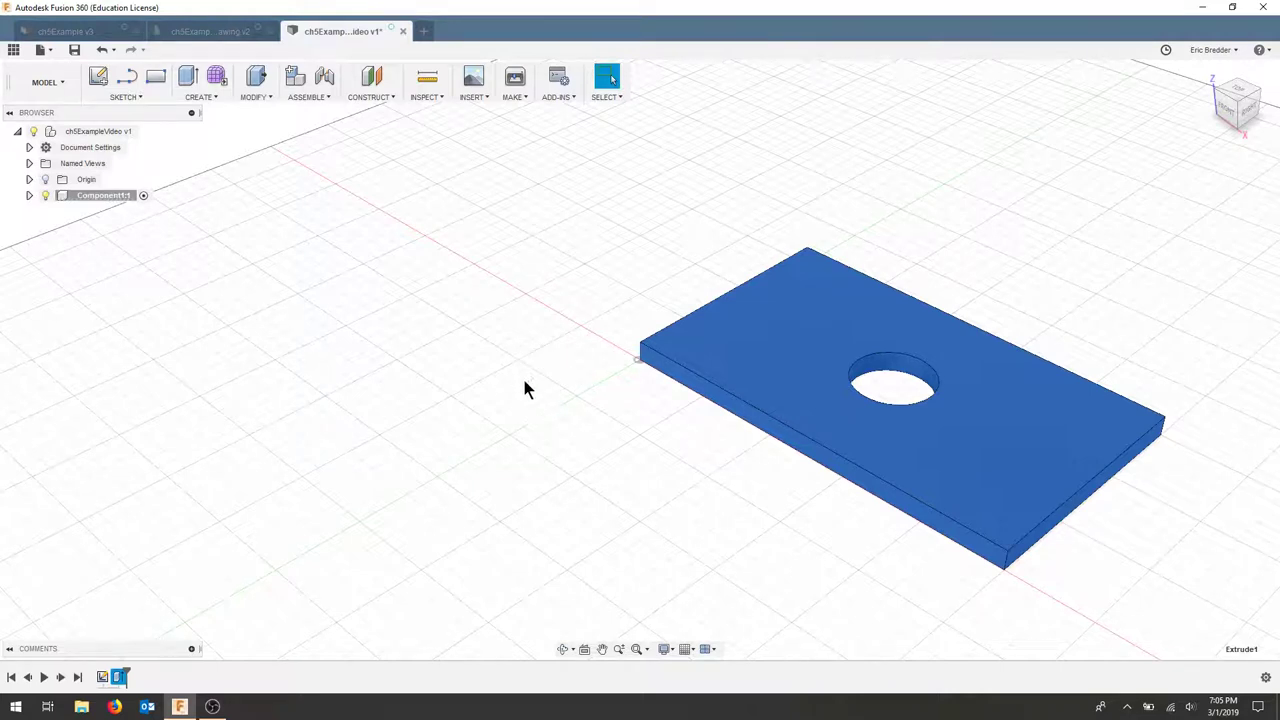
{"action": "key", "text": "F6"}
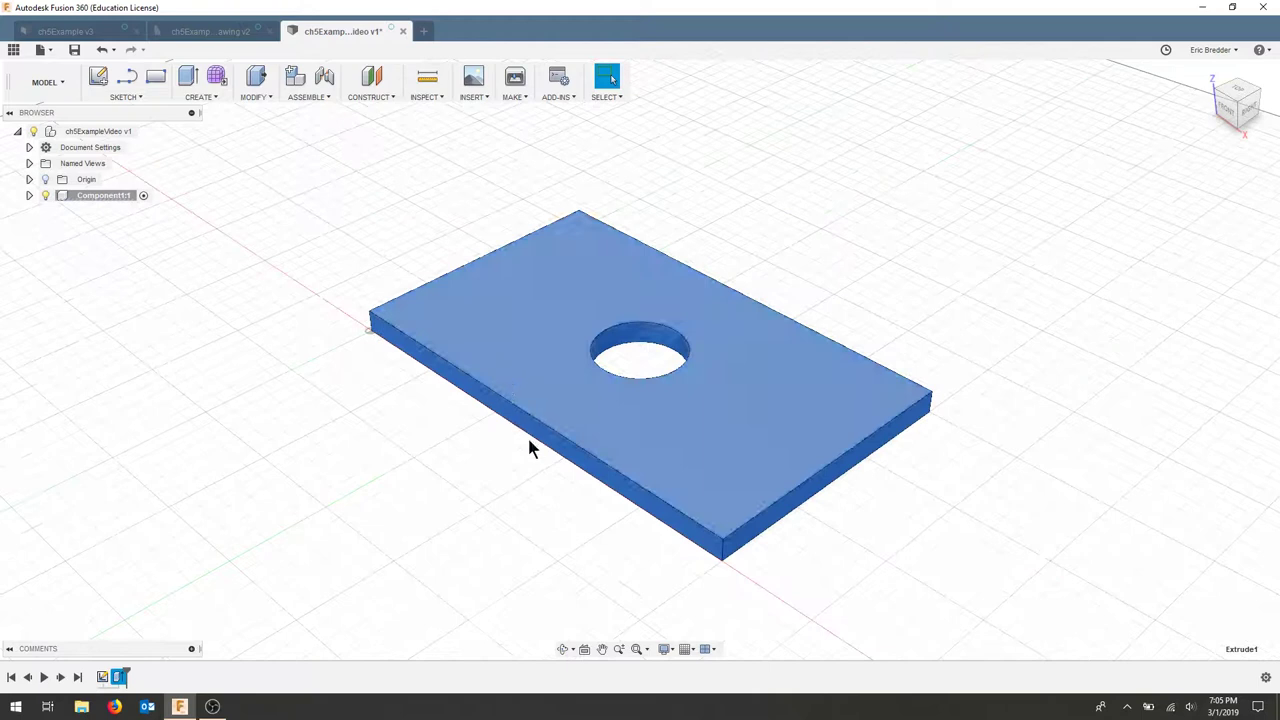
{"action": "left_click", "coordinate": [800, 196]}
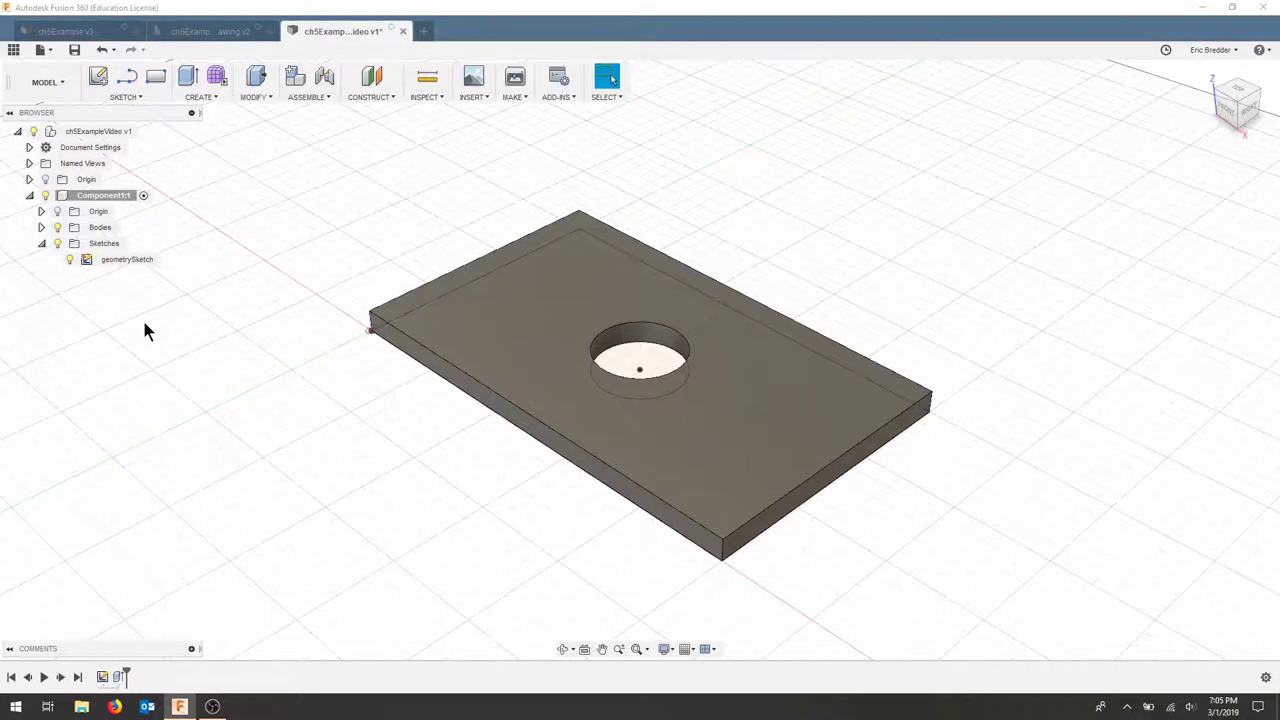
{"action": "right_click", "coordinate": [121, 258]}
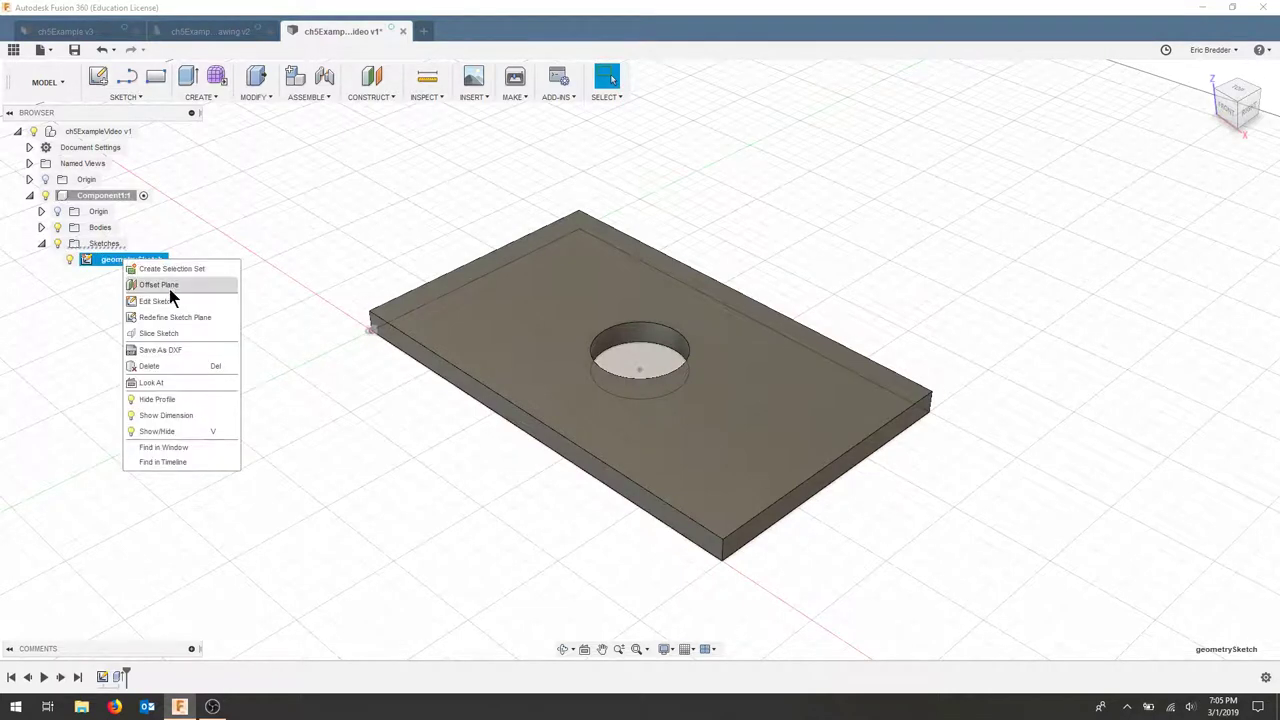
{"action": "left_click", "coordinate": [156, 301]}
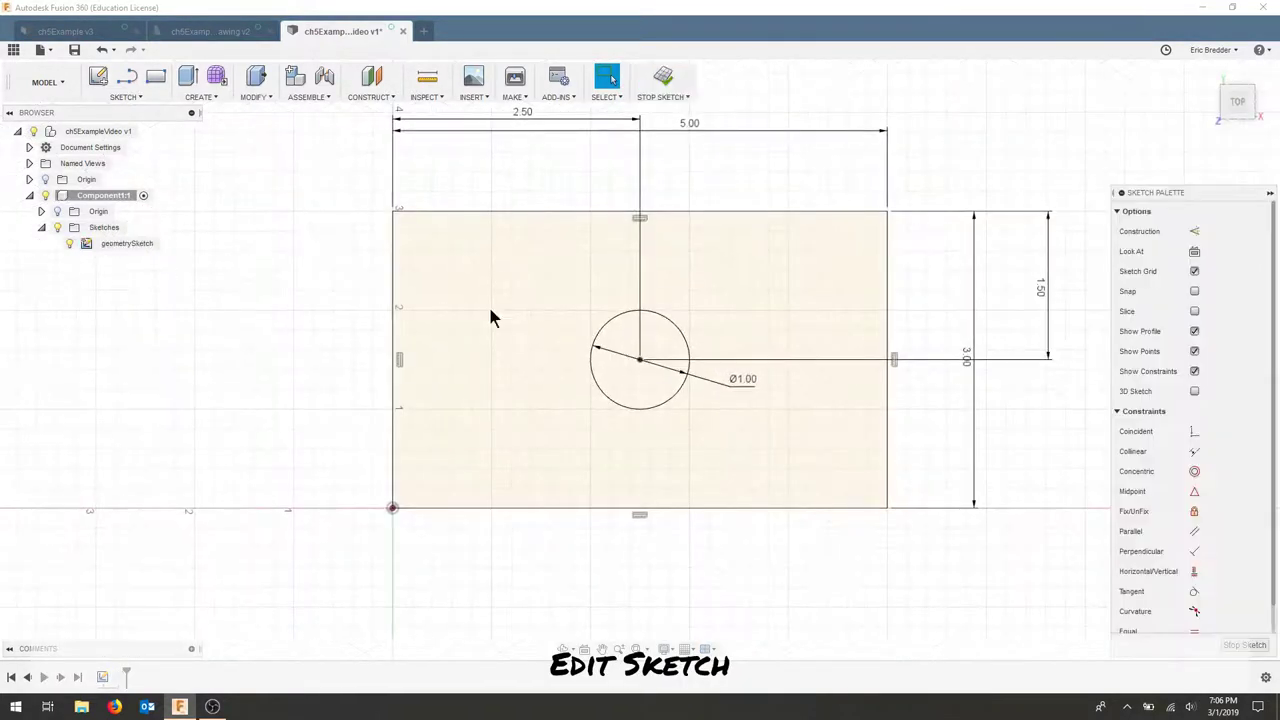
{"action": "double_click", "coordinate": [1041, 290]}
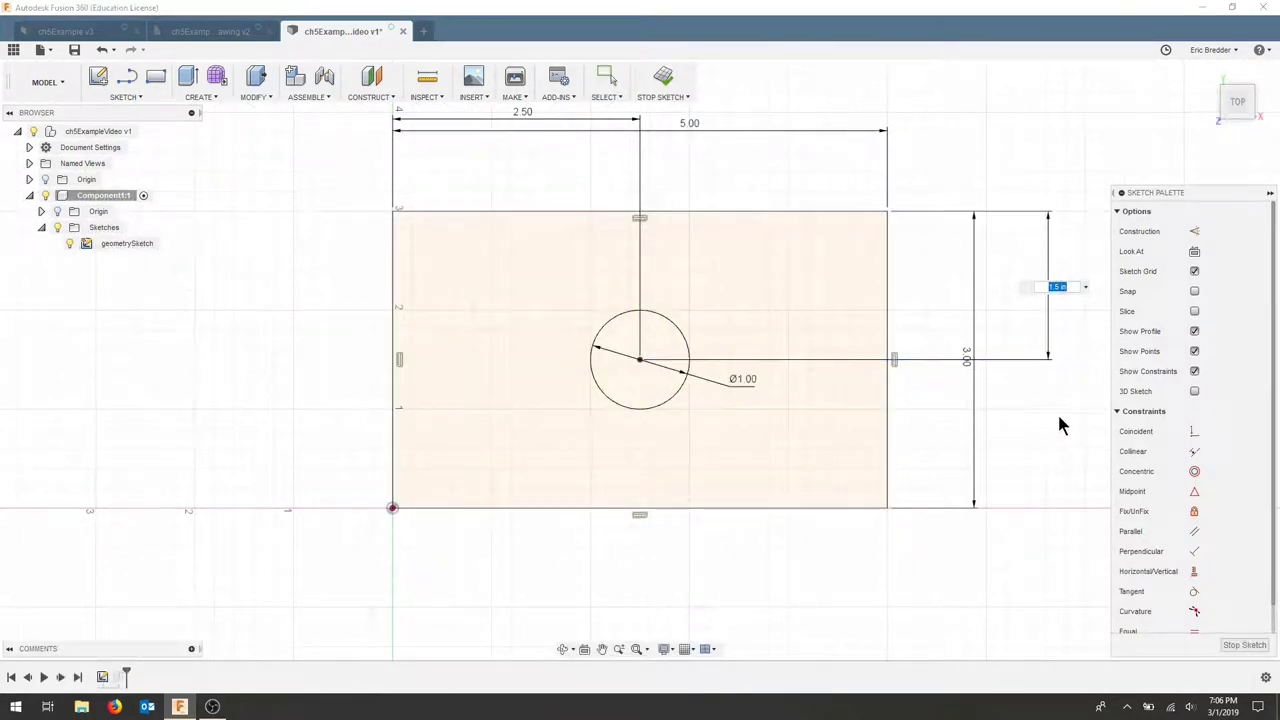
{"action": "key", "text": "Return"}
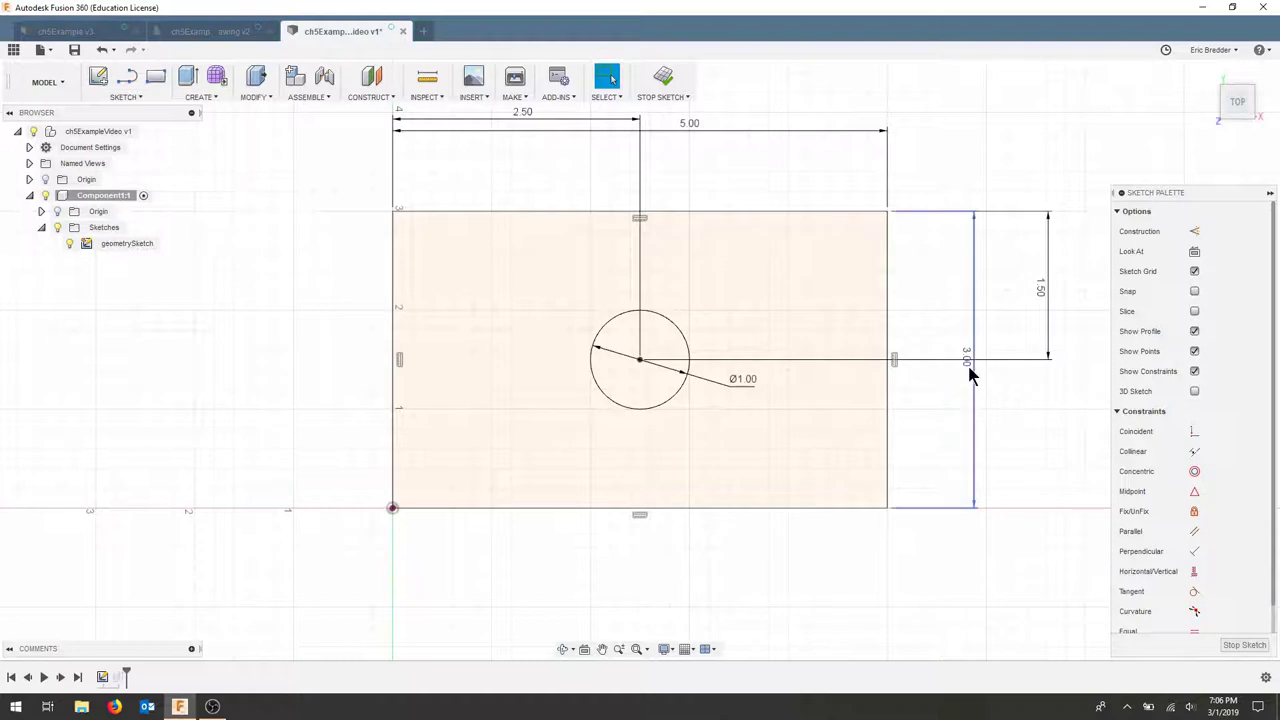
{"action": "double_click", "coordinate": [969, 364]}
{"action": "type", "text": "w"}
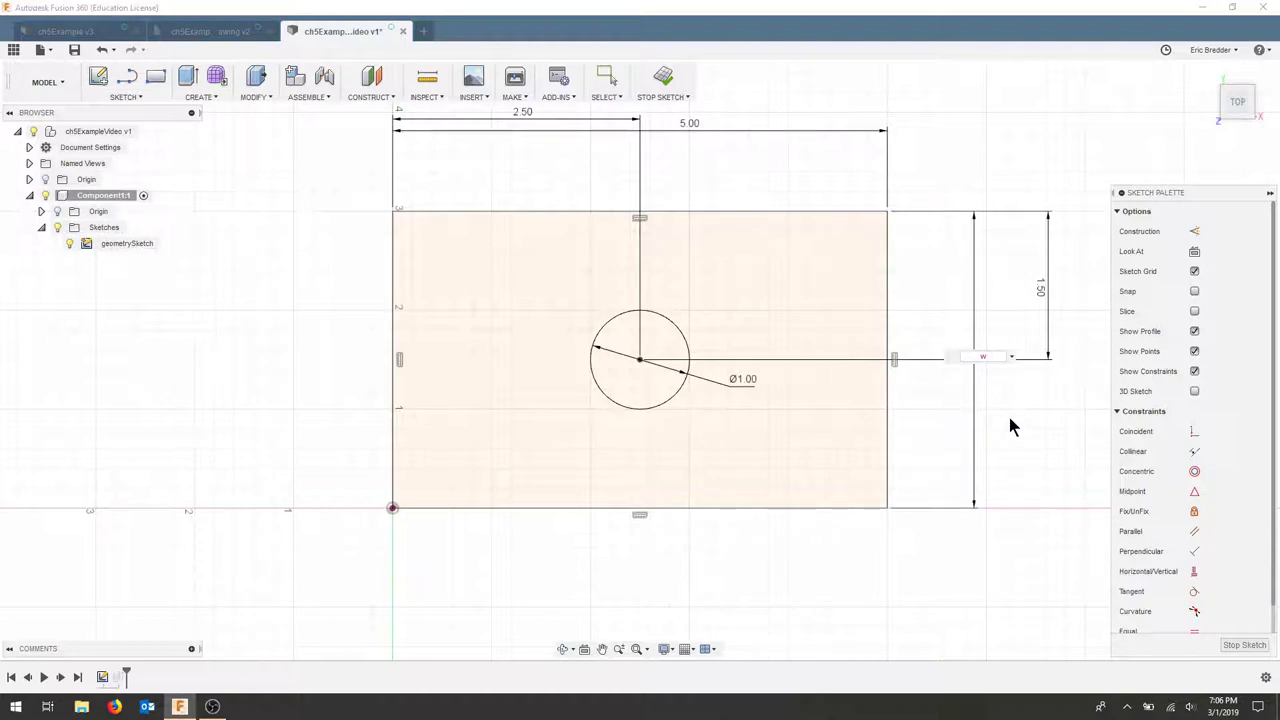
{"action": "key", "text": "BackSpace"}
{"action": "type", "text": "3.5"}
{"action": "key", "text": "Return"}
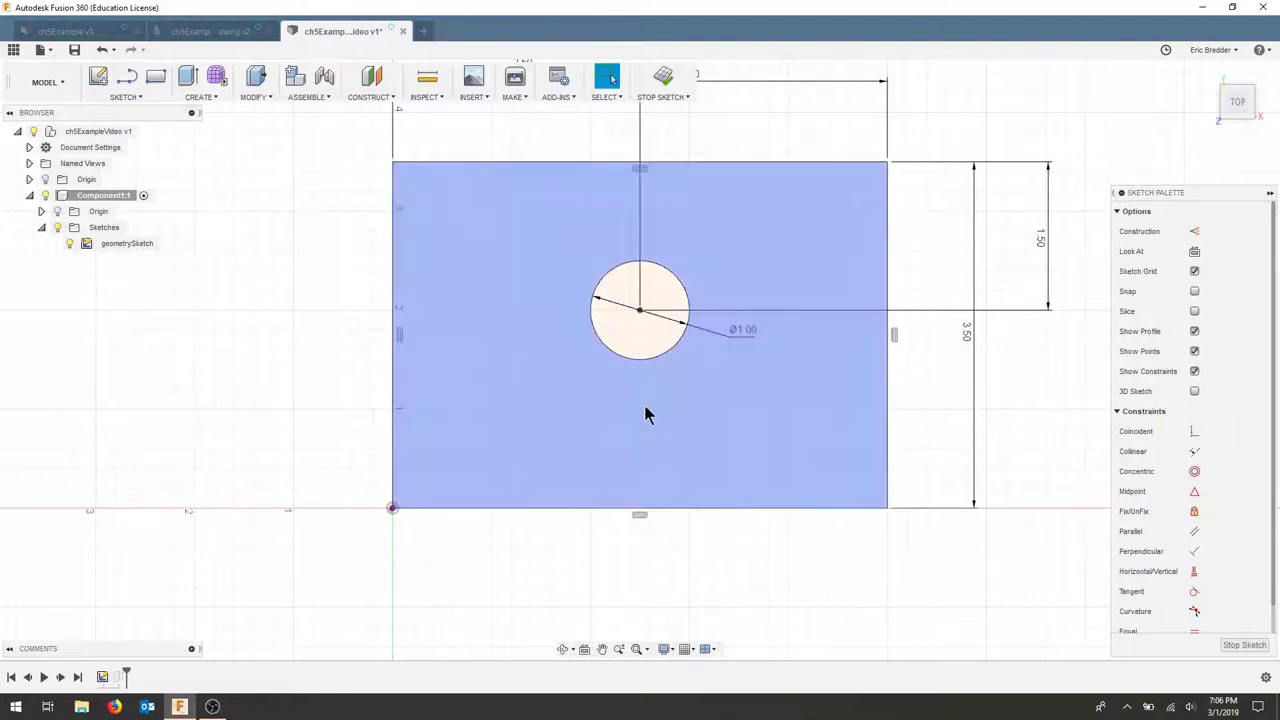
{"action": "double_click", "coordinate": [967, 340]}
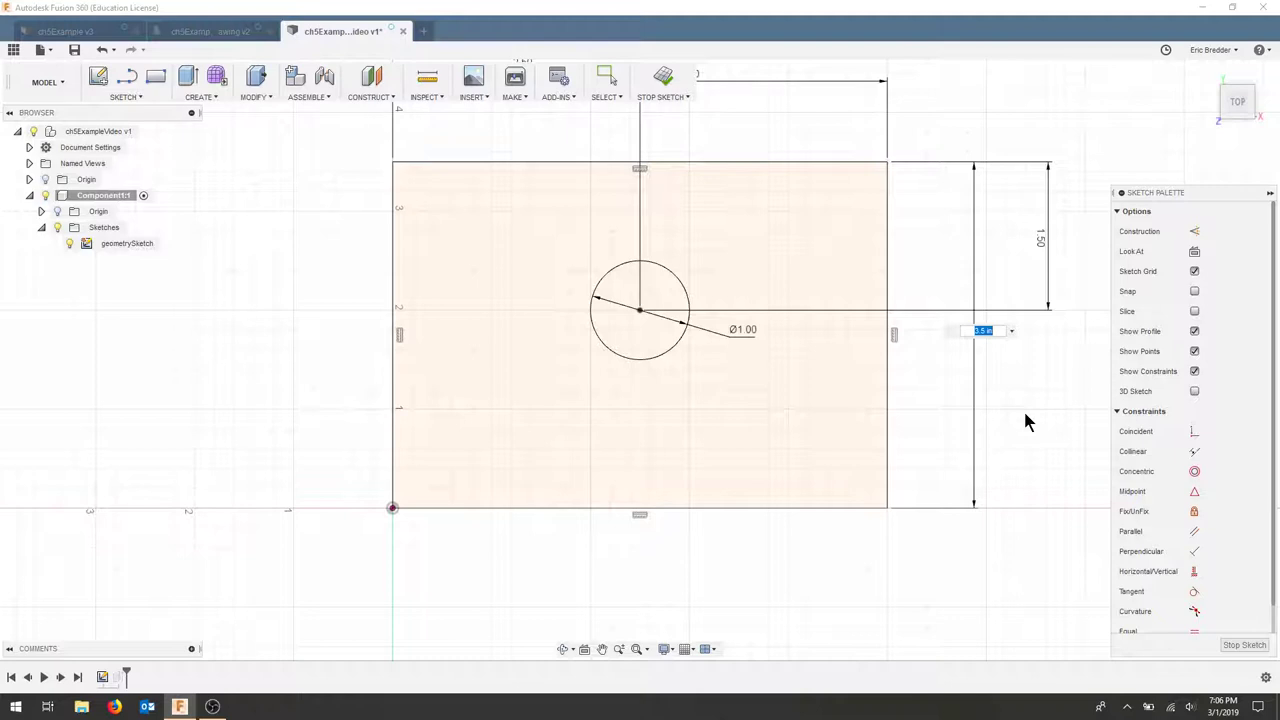
{"action": "type", "text": "3"}
{"action": "key", "text": "Return"}
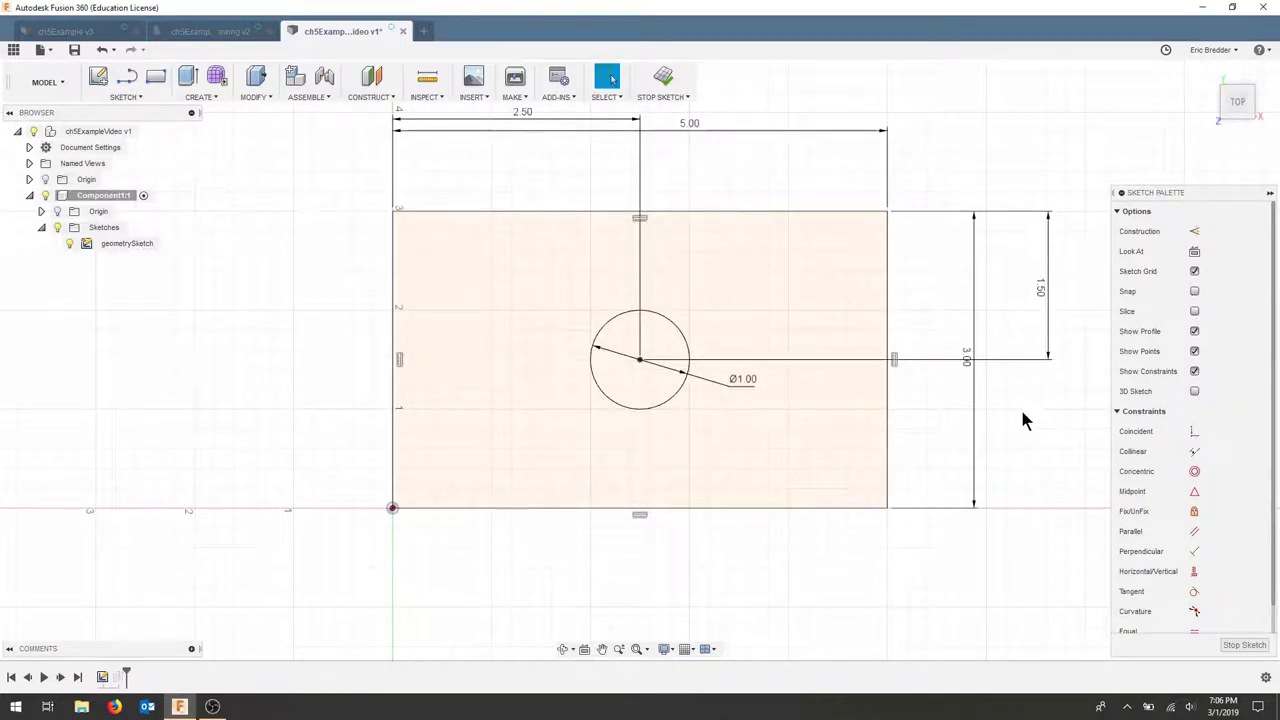
{"action": "left_click", "coordinate": [663, 77]}
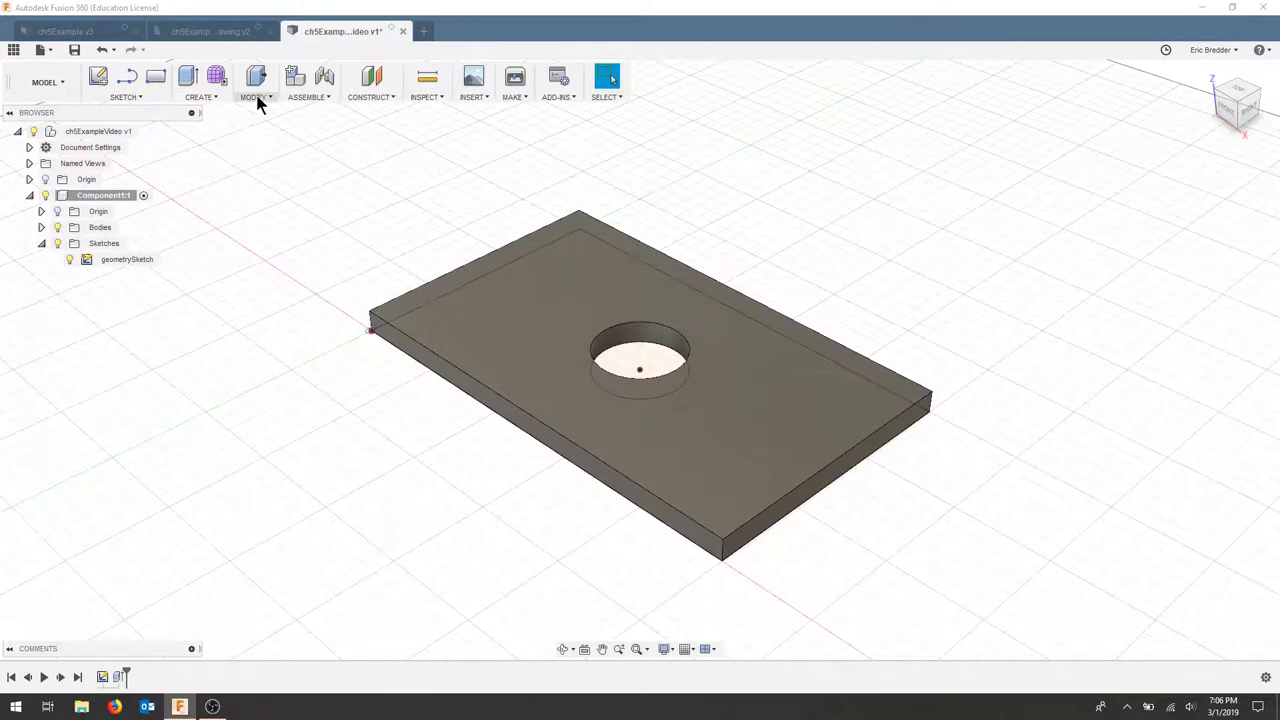
Step: Open Change Parameters and expand Component1 and geometrySketch to list d1–d5
{"action": "left_click", "coordinate": [256, 97]}
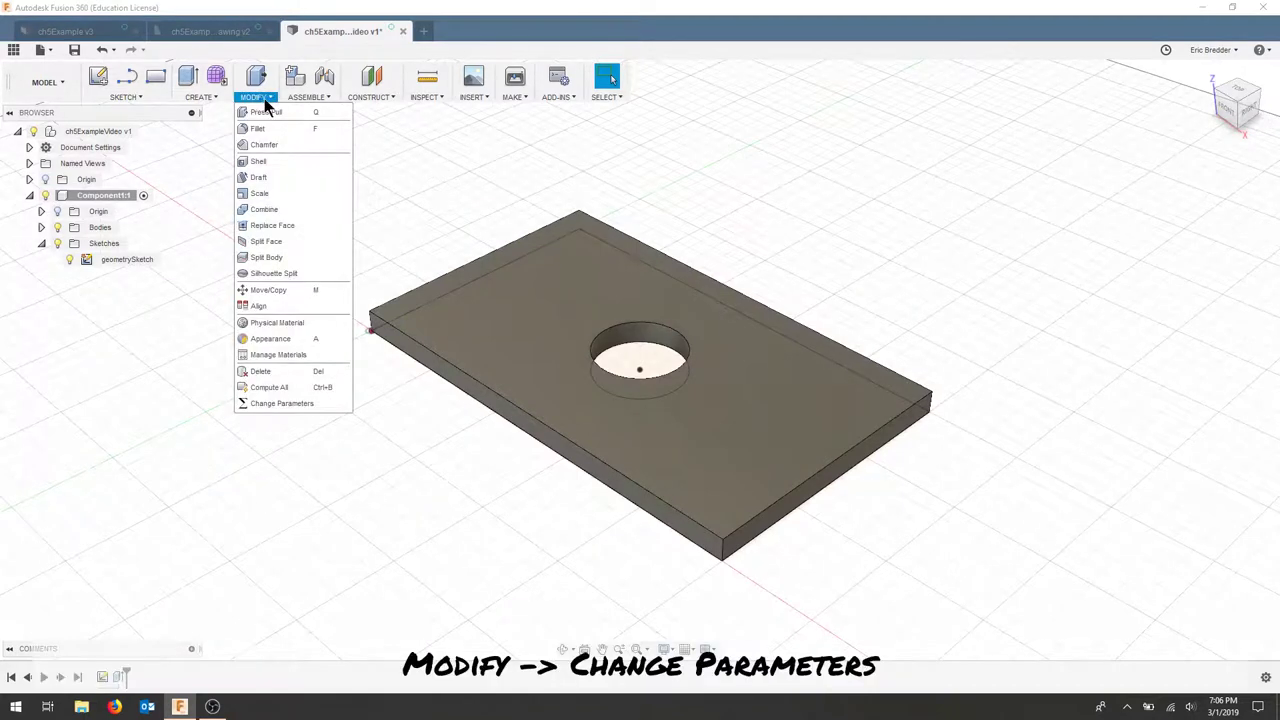
{"action": "left_click", "coordinate": [296, 403]}
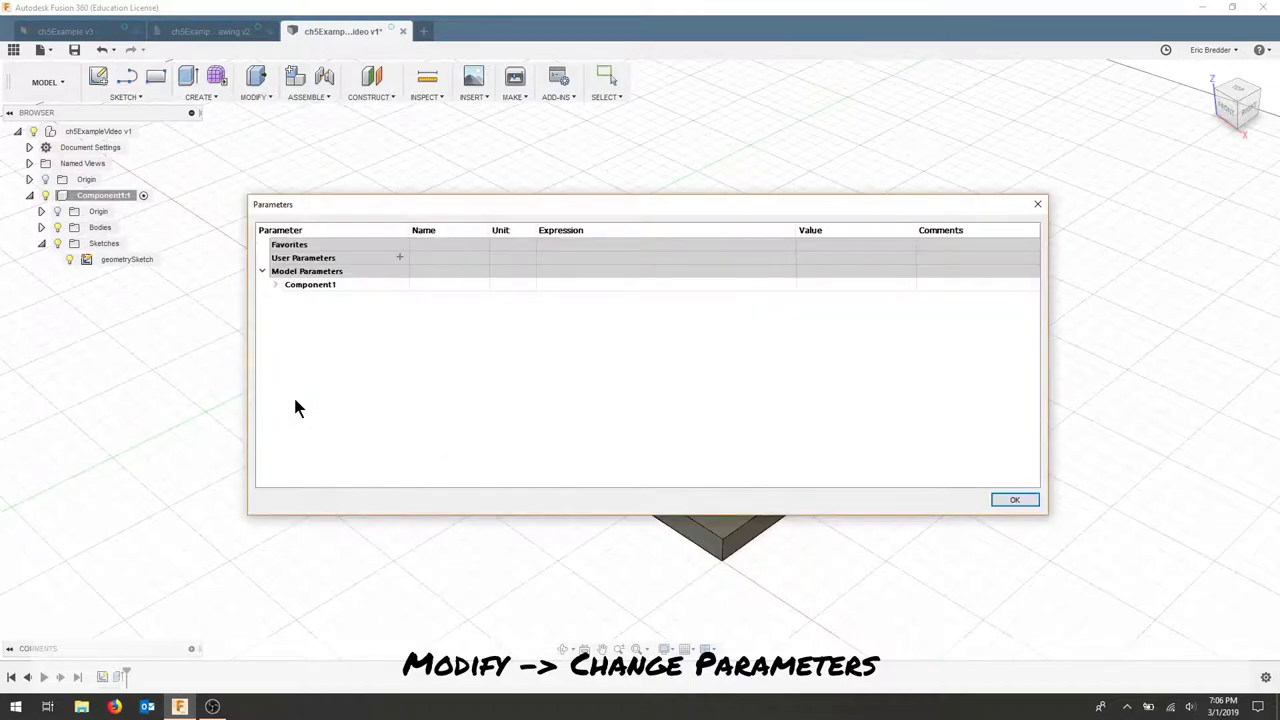
{"action": "left_click", "coordinate": [275, 284]}
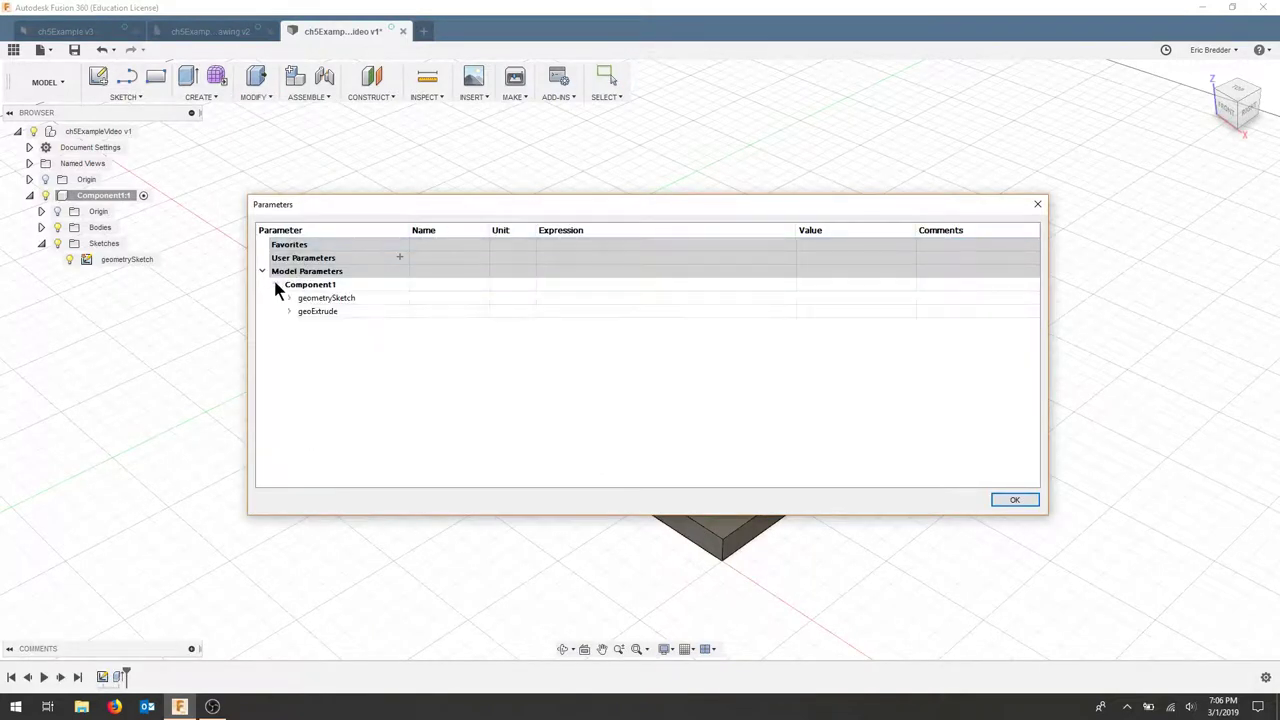
{"action": "left_click", "coordinate": [328, 299]}
{"action": "left_click", "coordinate": [319, 312]}
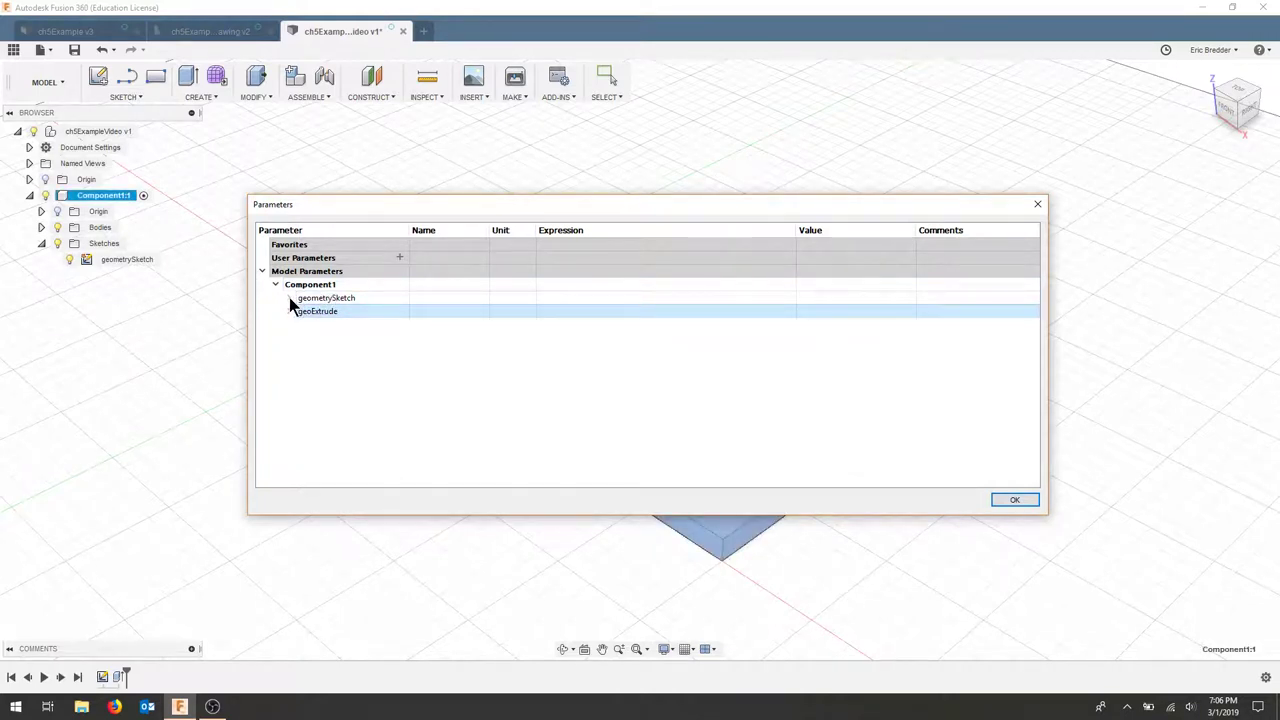
{"action": "left_click", "coordinate": [289, 298]}
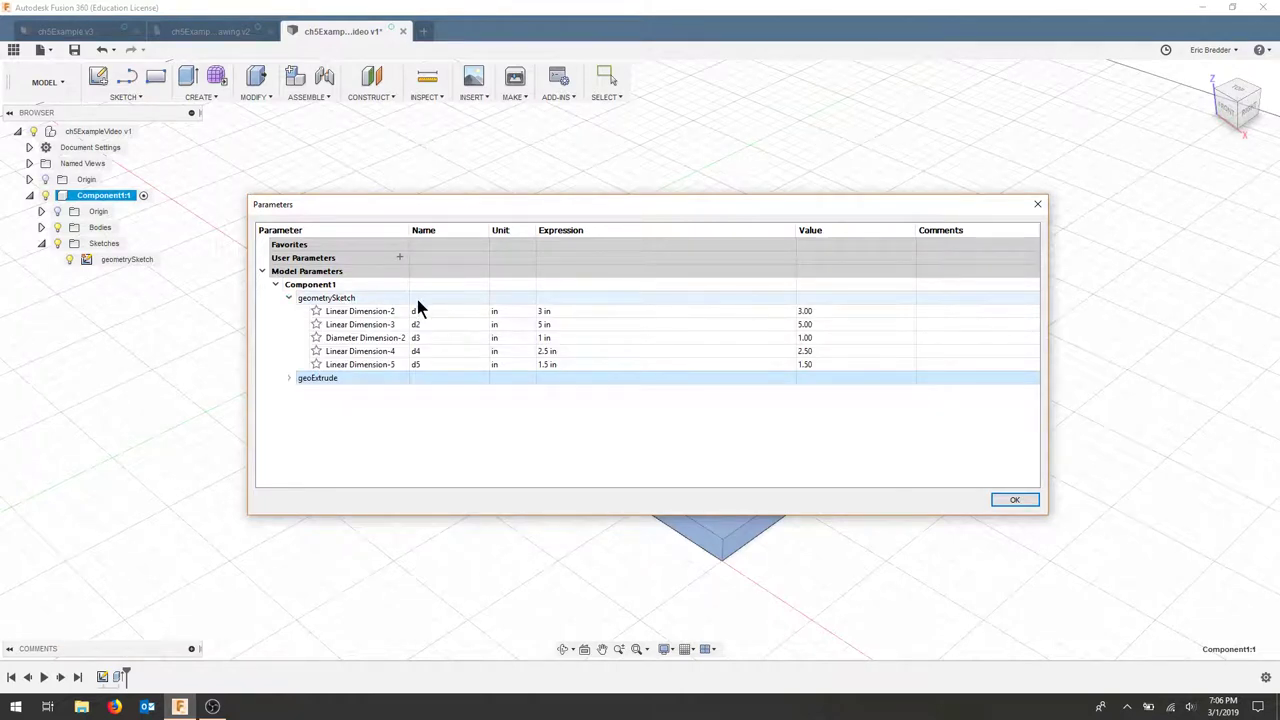
{"action": "left_click_drag", "start_coordinate": [501, 212], "coordinate": [426, 138]}
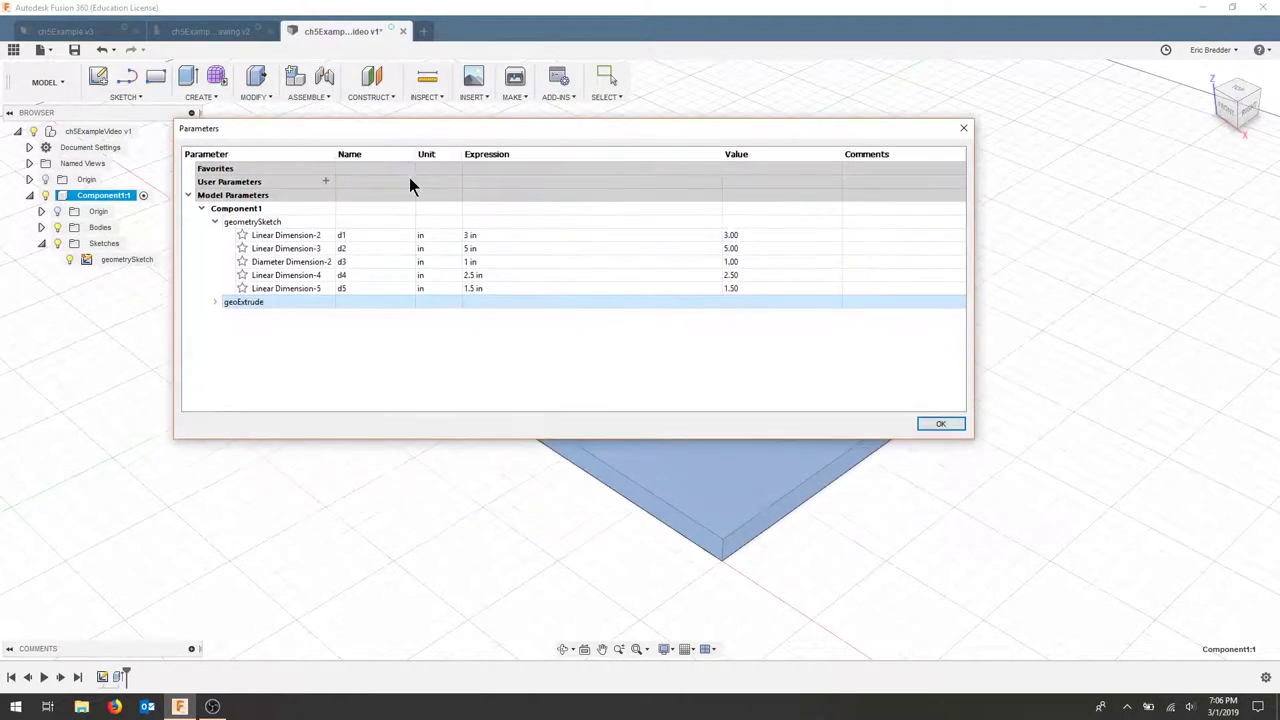
{"action": "double_click", "coordinate": [357, 234]}
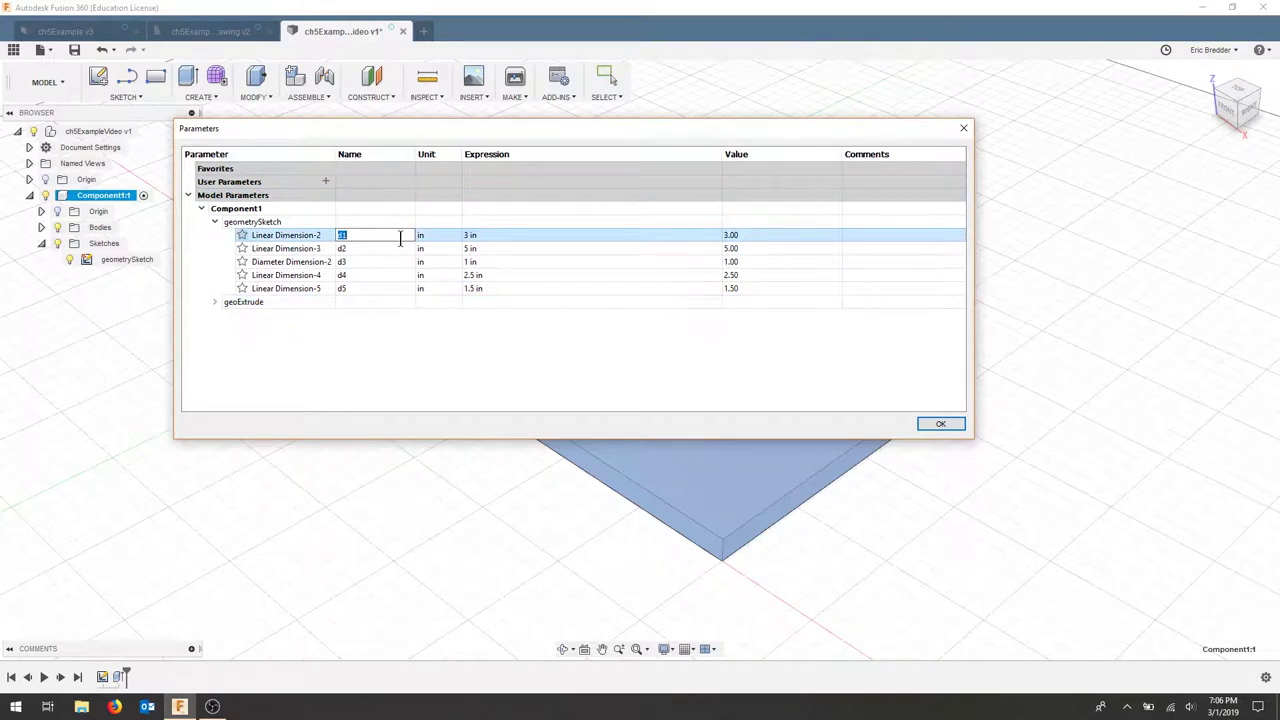
{"action": "double_click", "coordinate": [491, 234]}
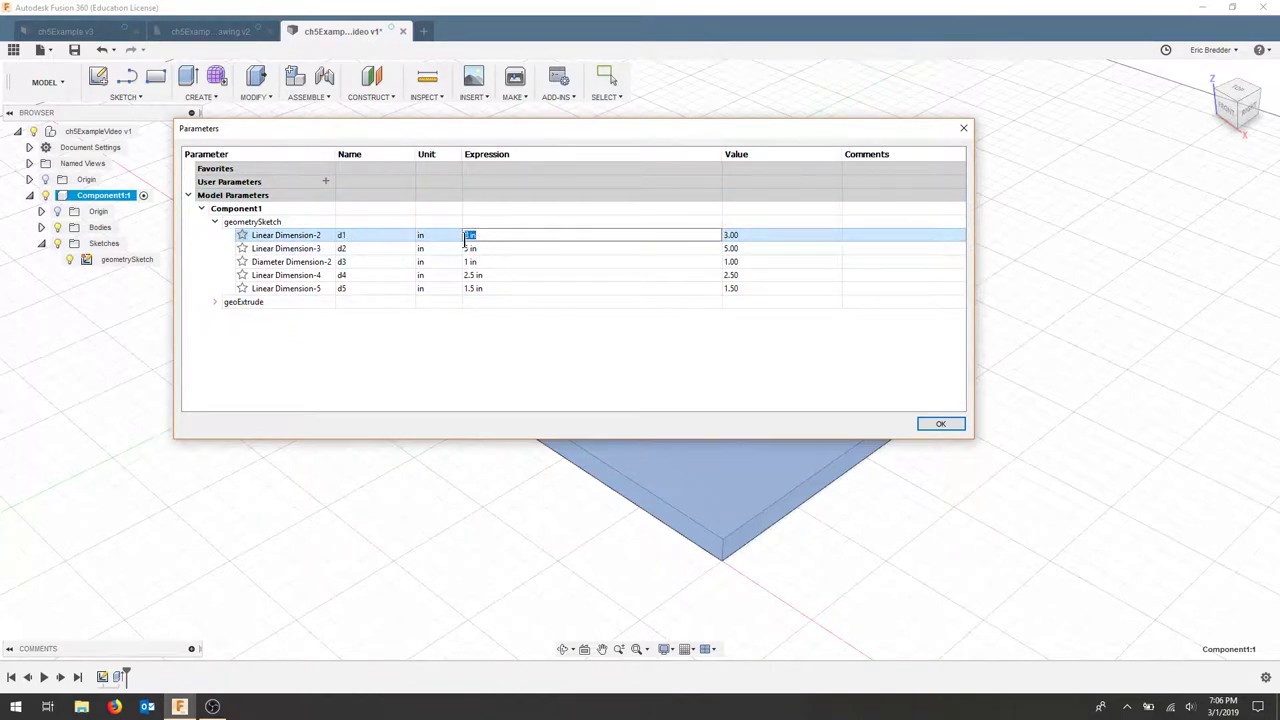
{"action": "double_click", "coordinate": [371, 248]}
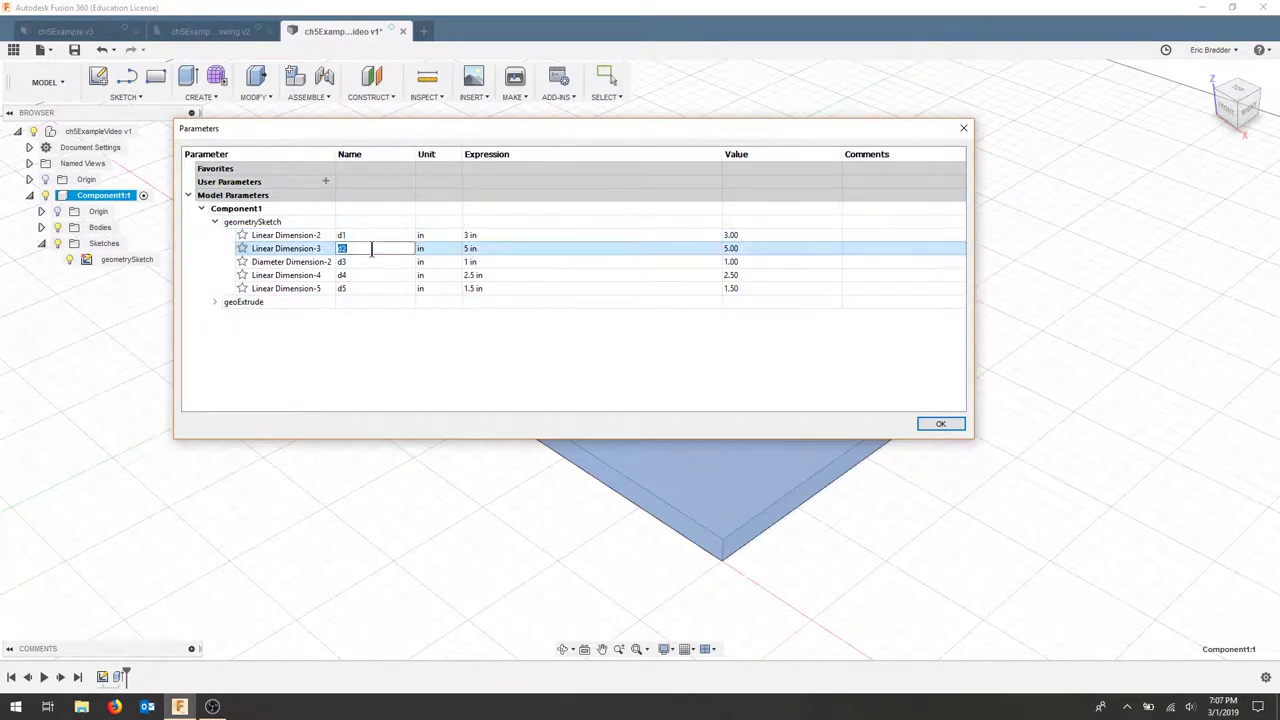
{"action": "double_click", "coordinate": [487, 249]}
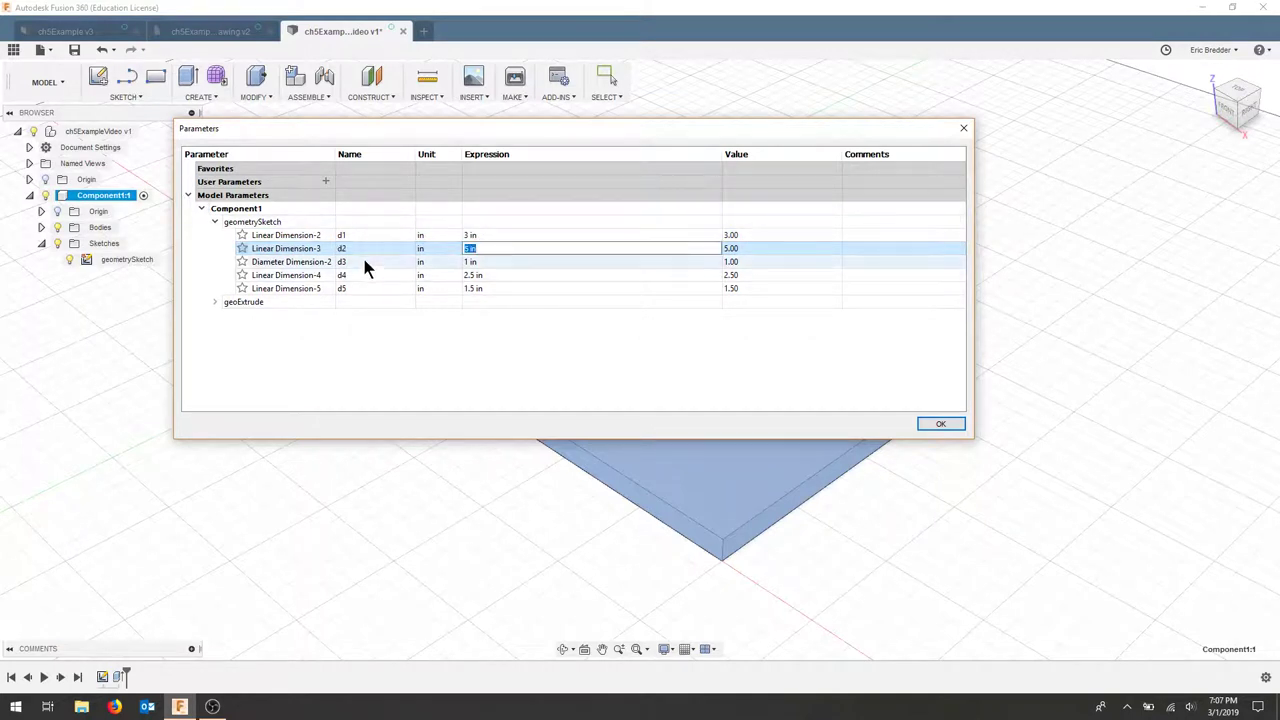
{"action": "double_click", "coordinate": [363, 262]}
{"action": "double_click", "coordinate": [487, 261]}
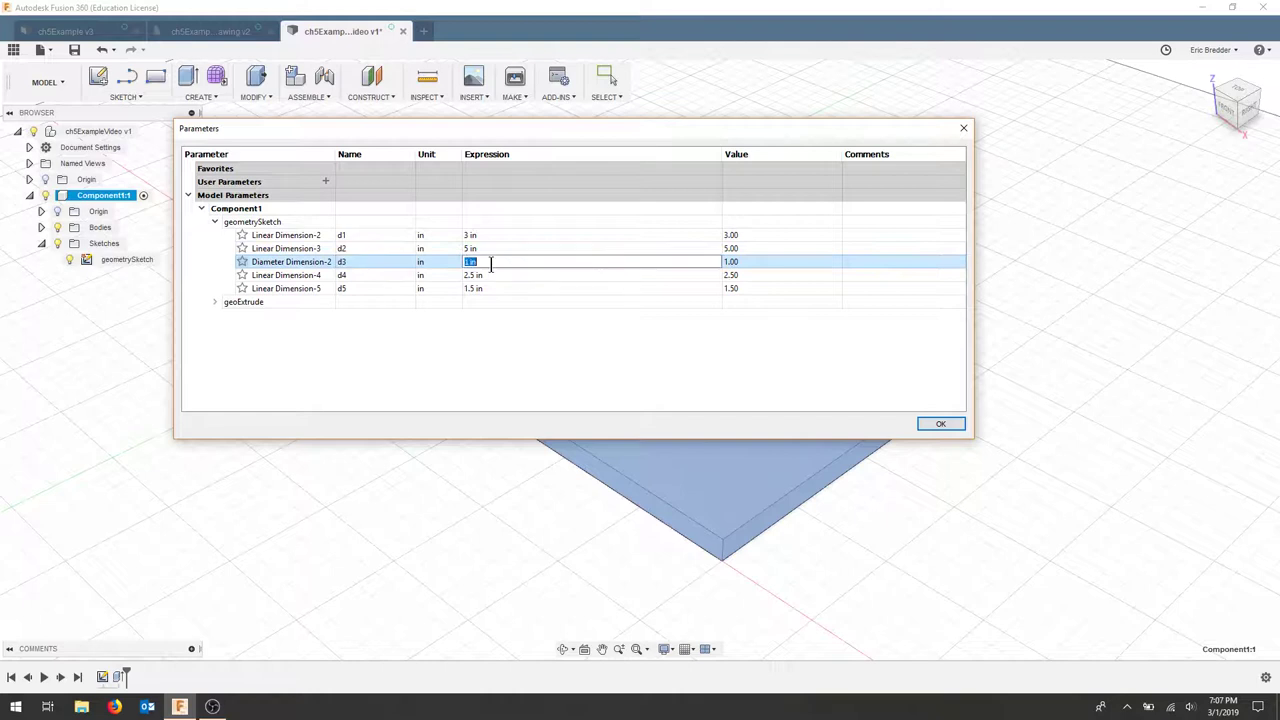
{"action": "double_click", "coordinate": [380, 276]}
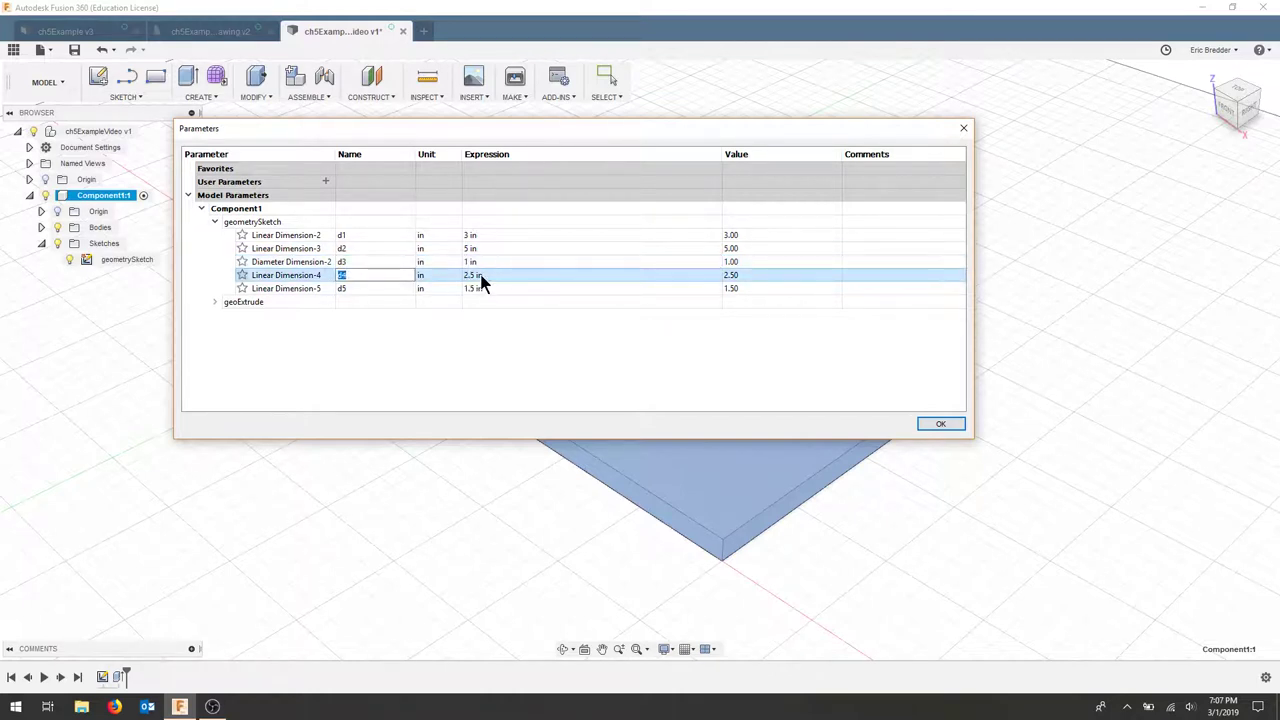
{"action": "double_click", "coordinate": [380, 288]}
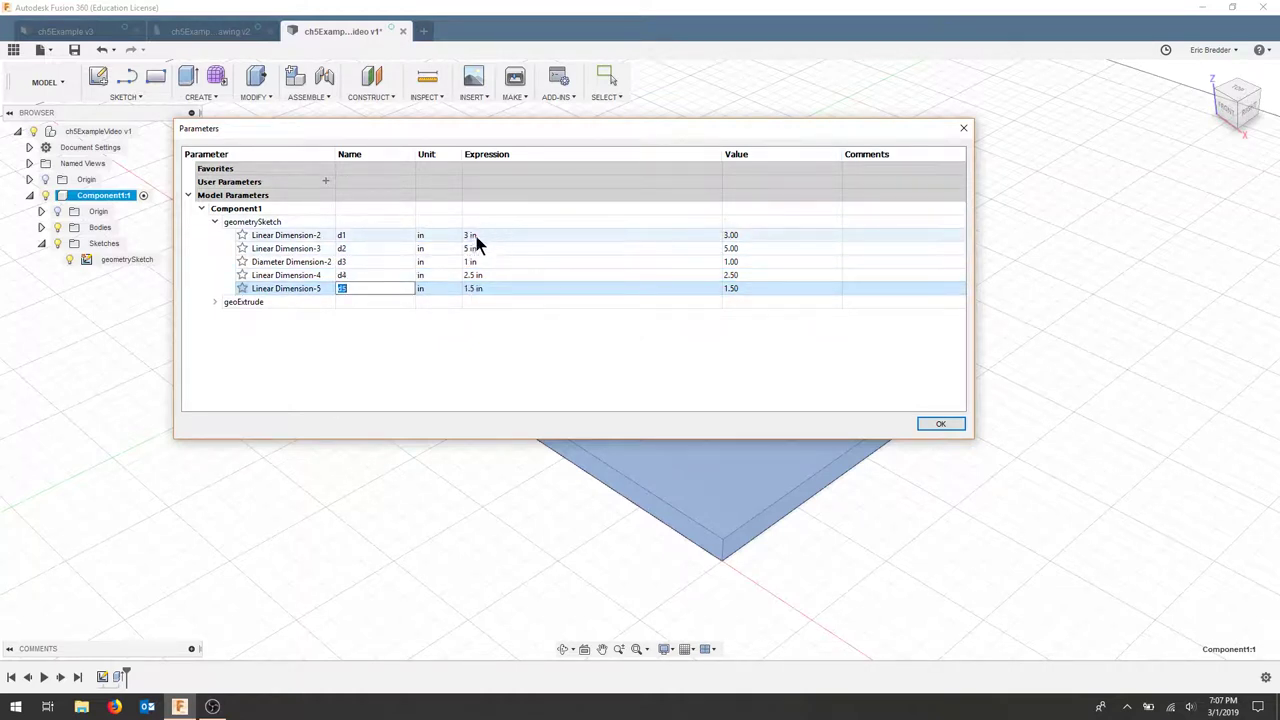
{"action": "double_click", "coordinate": [363, 234]}
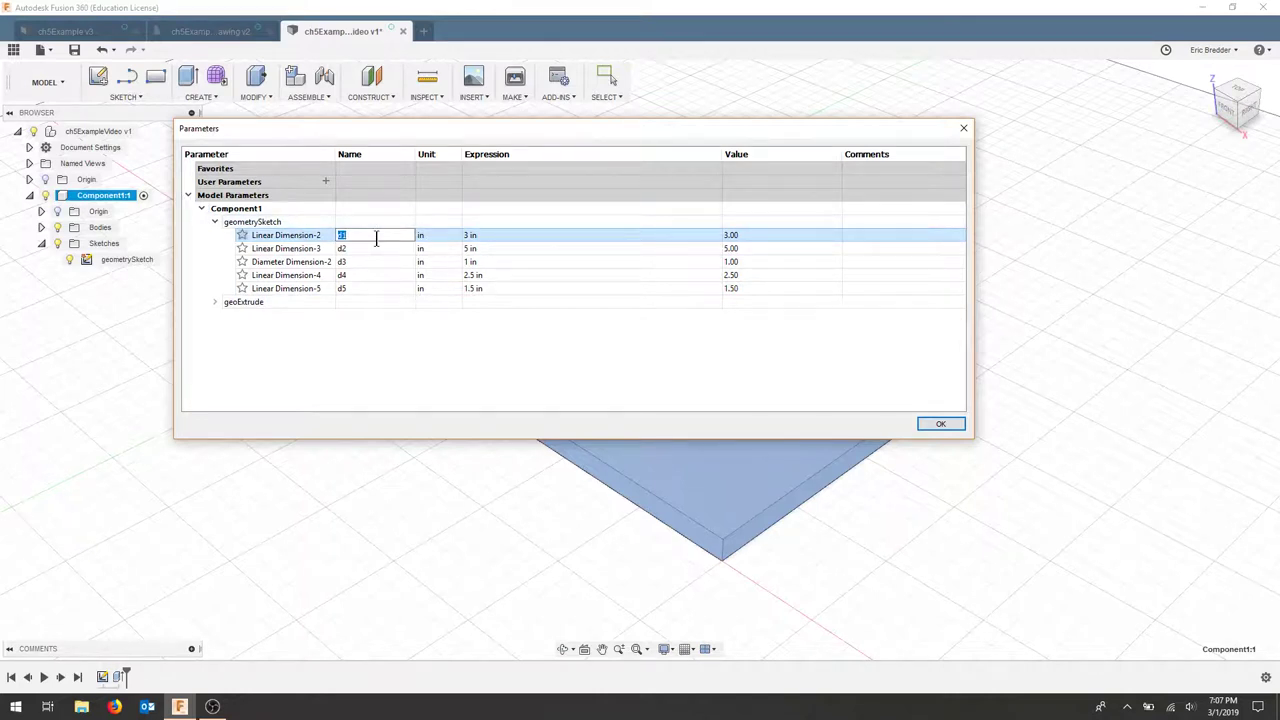
Step: Rename d1–d5 to height, width, circleD, centerWidth and centerHeight
{"action": "type", "text": "height"}
{"action": "double_click", "coordinate": [361, 246]}
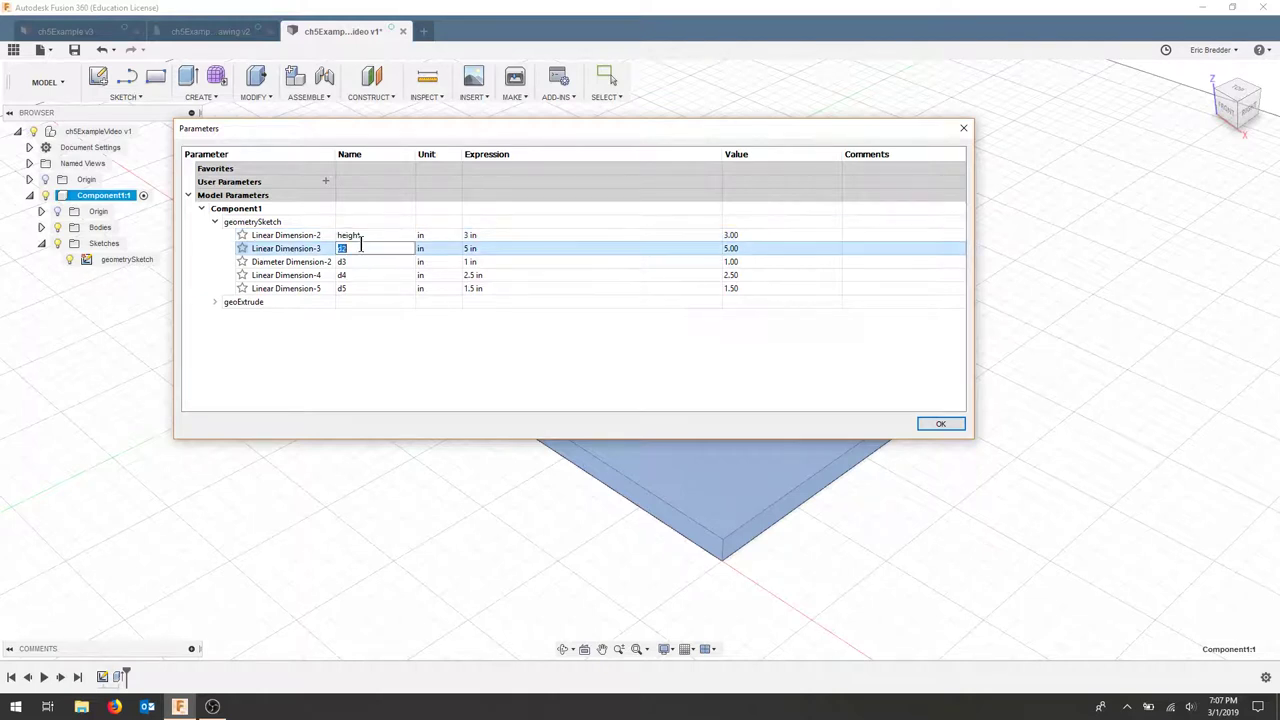
{"action": "type", "text": "width"}
{"action": "double_click", "coordinate": [365, 261]}
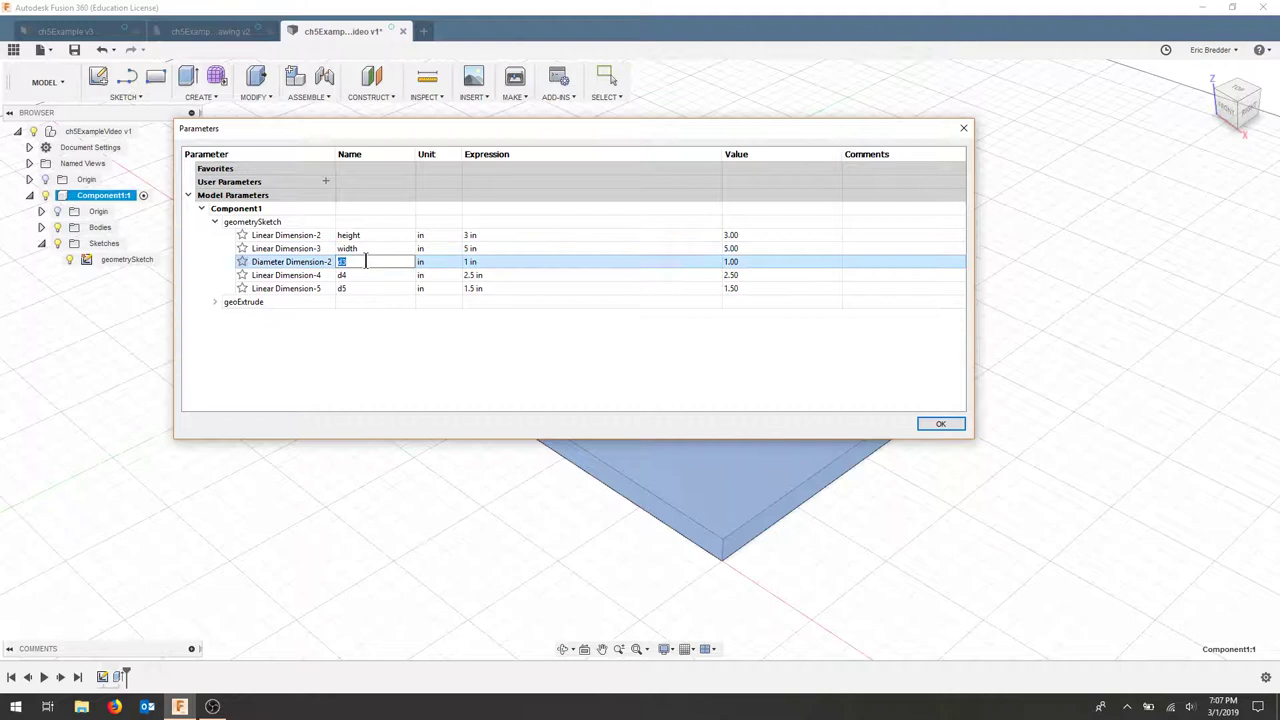
{"action": "type", "text": "circleD"}
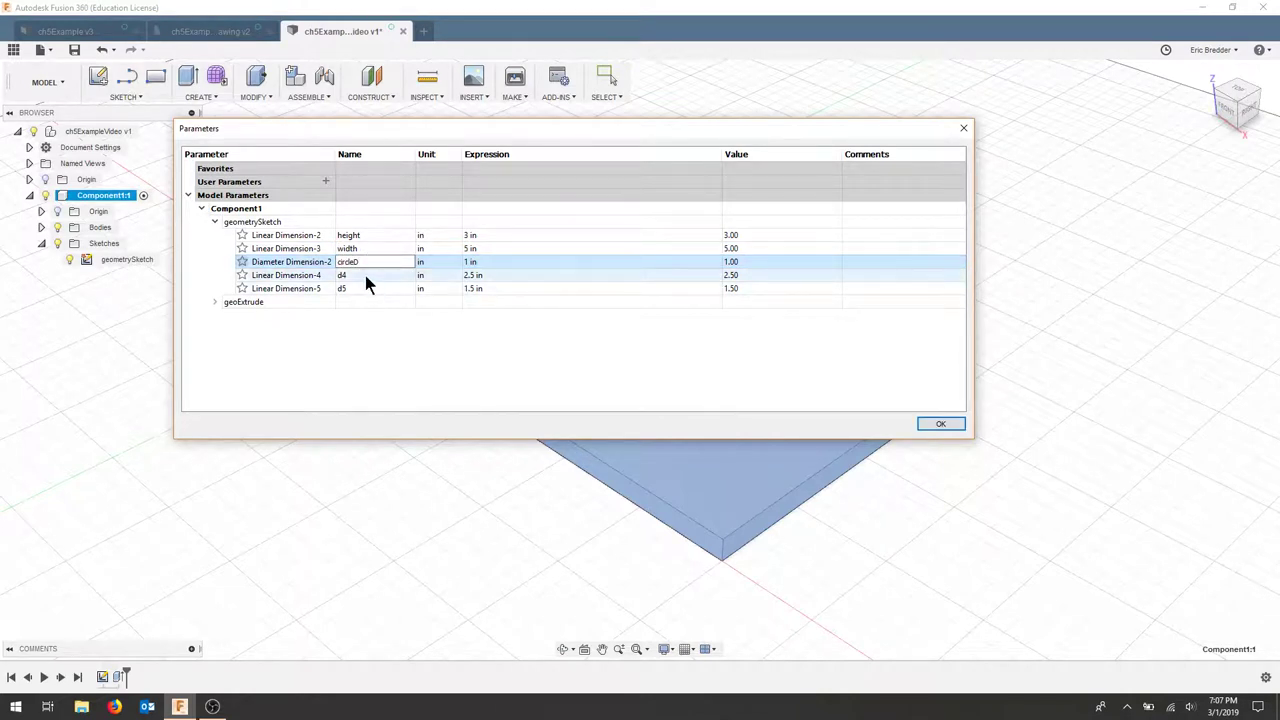
{"action": "double_click", "coordinate": [365, 275]}
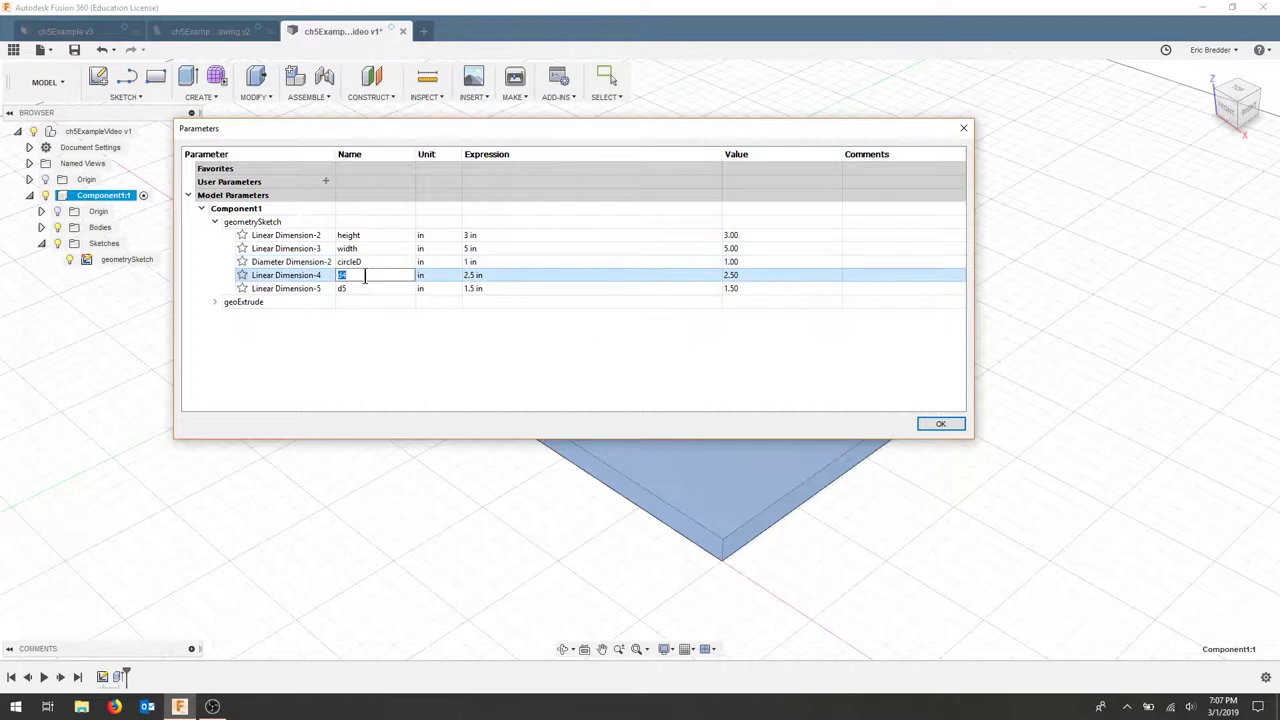
{"action": "type", "text": "centerWidth"}
{"action": "left_click", "coordinate": [355, 299]}
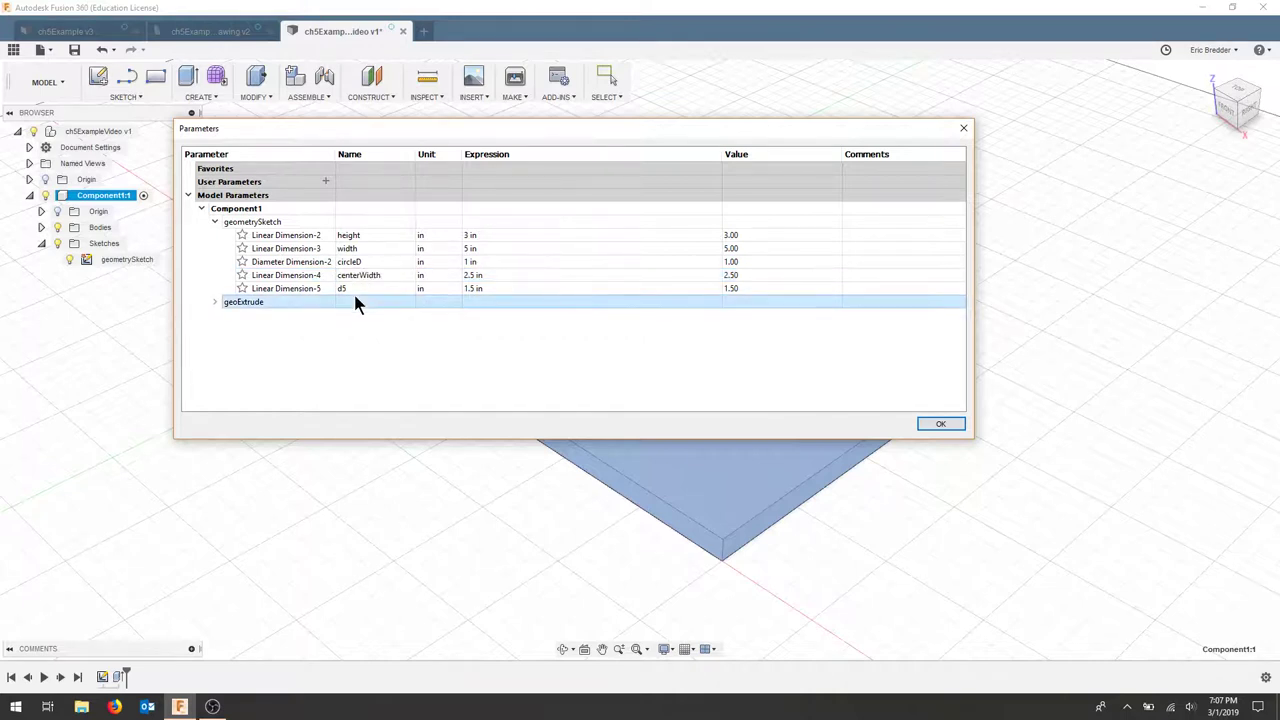
{"action": "double_click", "coordinate": [358, 288]}
{"action": "type", "text": "center"}
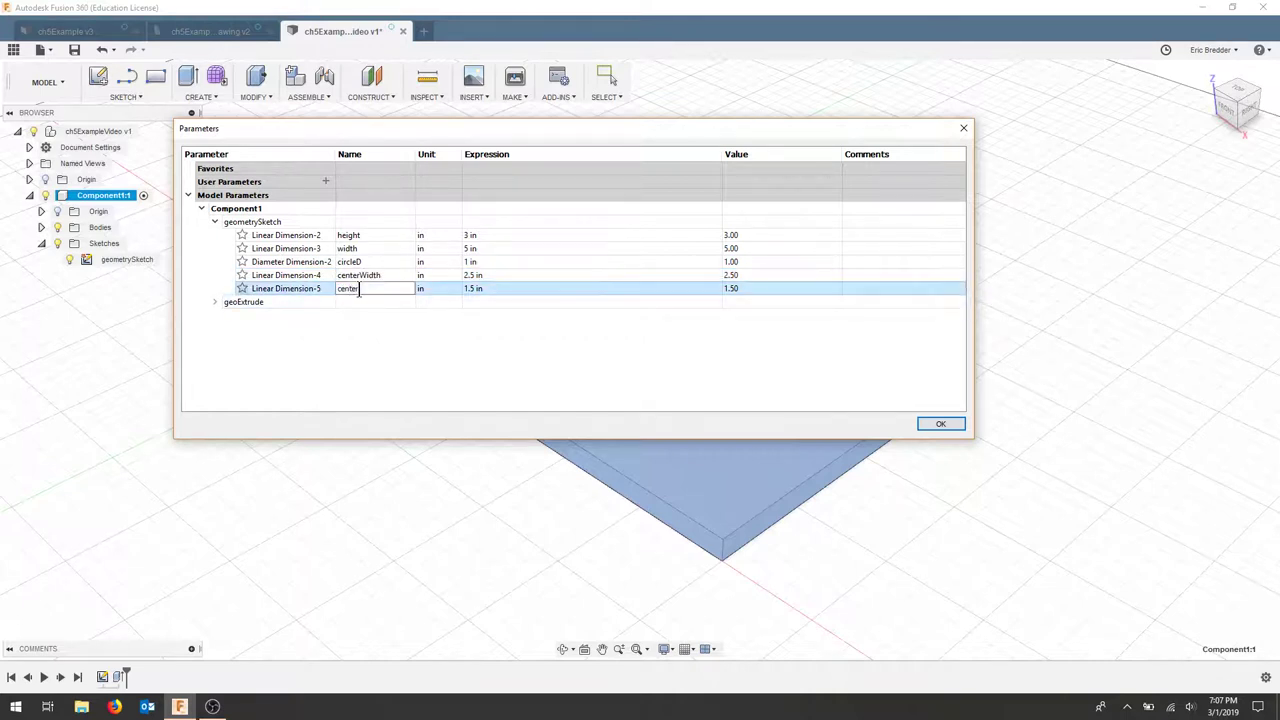
{"action": "type", "text": "Height"}
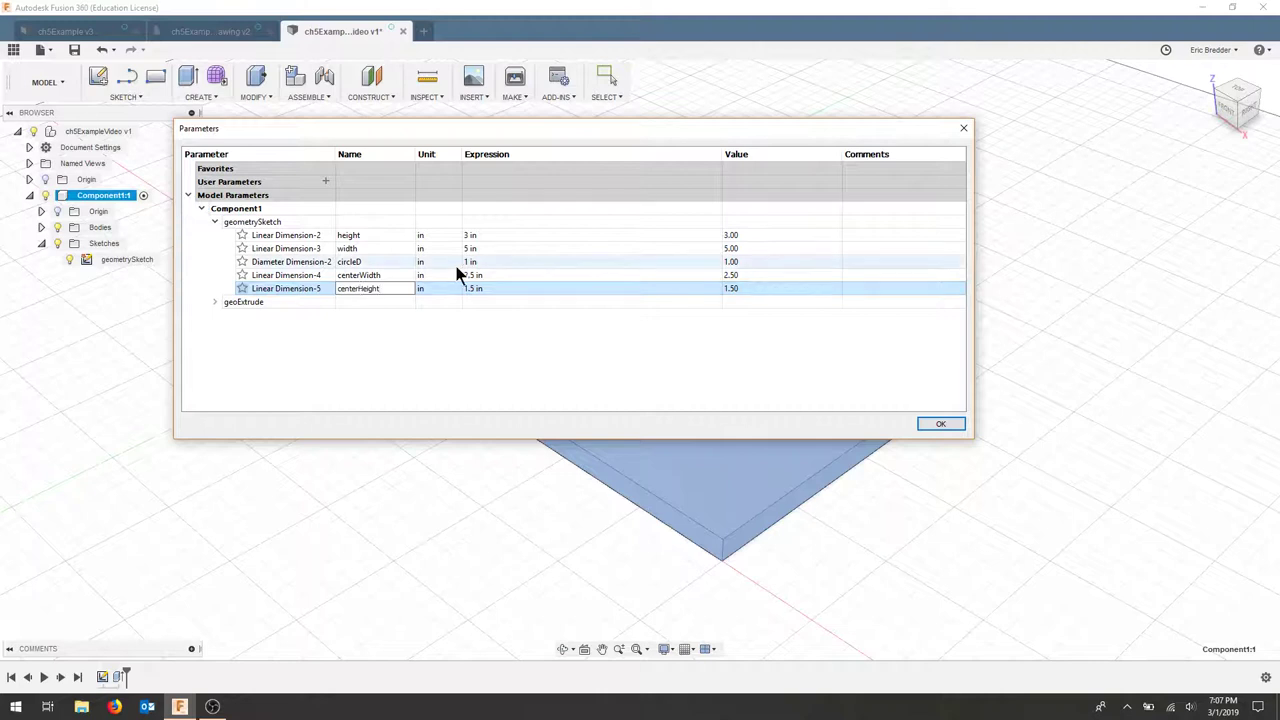
Step: Set centerWidth to width / 2 and centerHeight to height/2, then apply the changes
{"action": "double_click", "coordinate": [487, 235]}
{"action": "double_click", "coordinate": [489, 248]}
{"action": "double_click", "coordinate": [491, 238]}
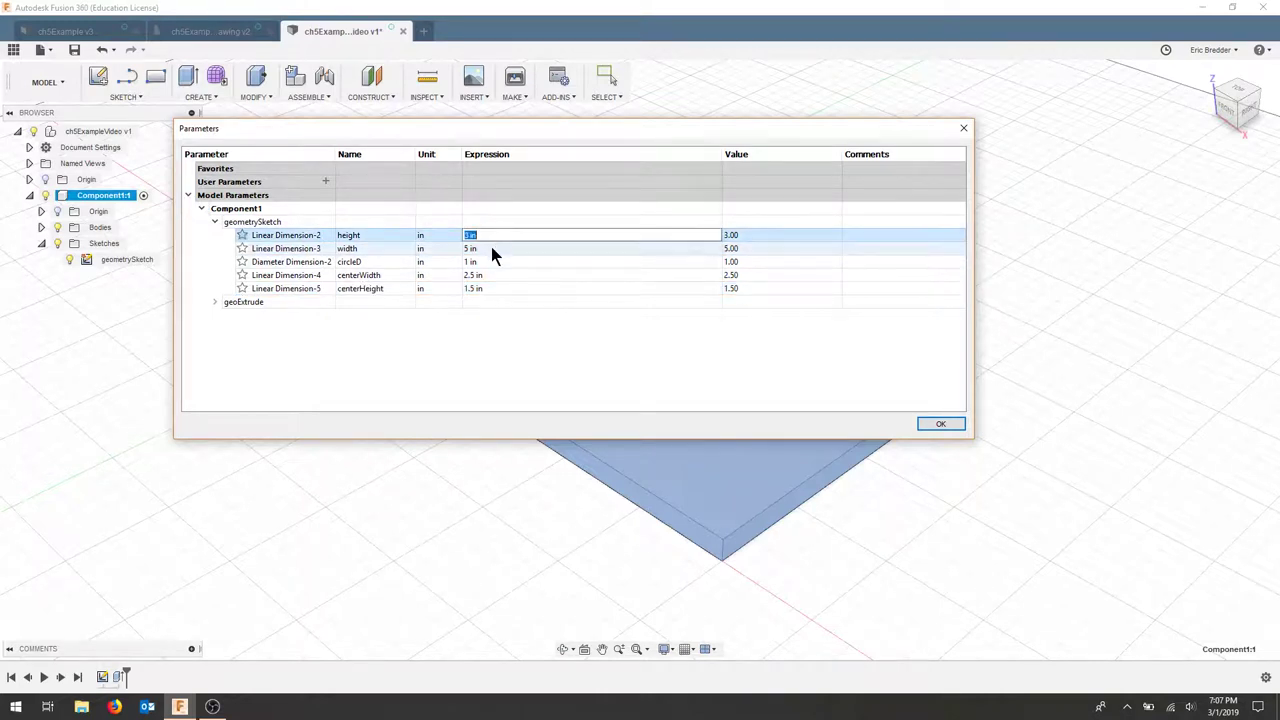
{"action": "double_click", "coordinate": [491, 248]}
{"action": "double_click", "coordinate": [494, 272]}
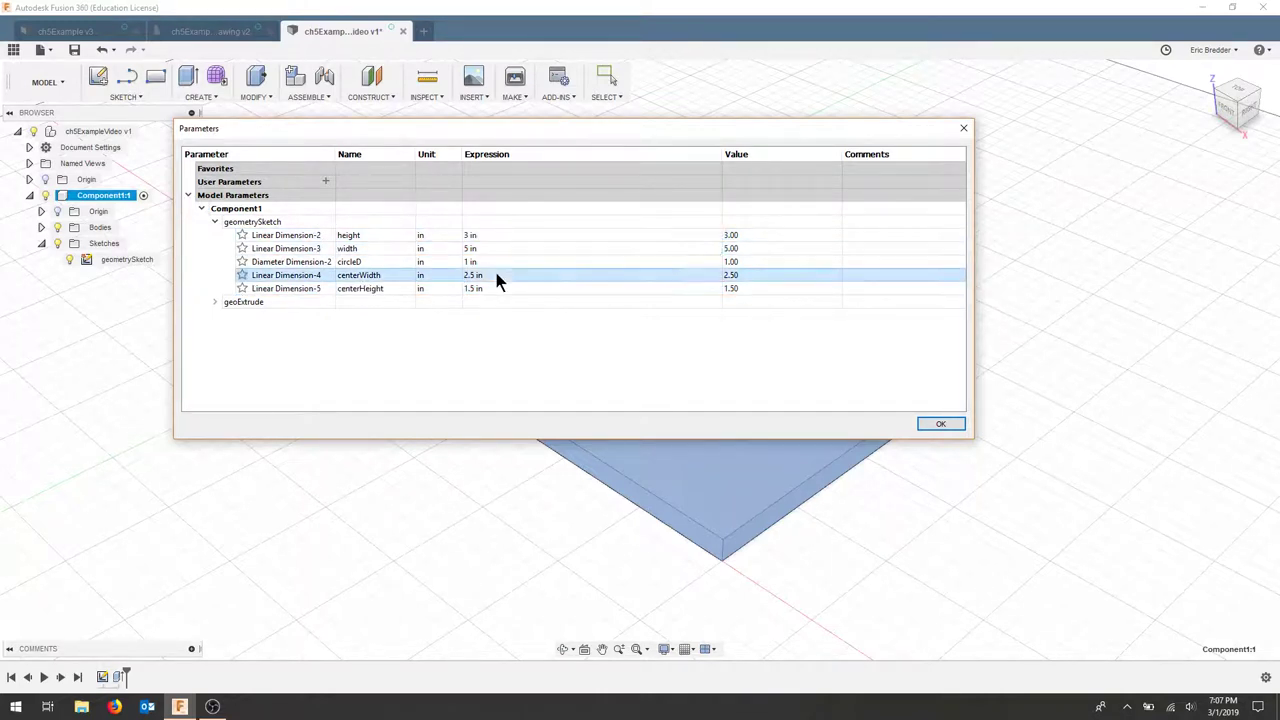
{"action": "key", "text": "BackSpace"}
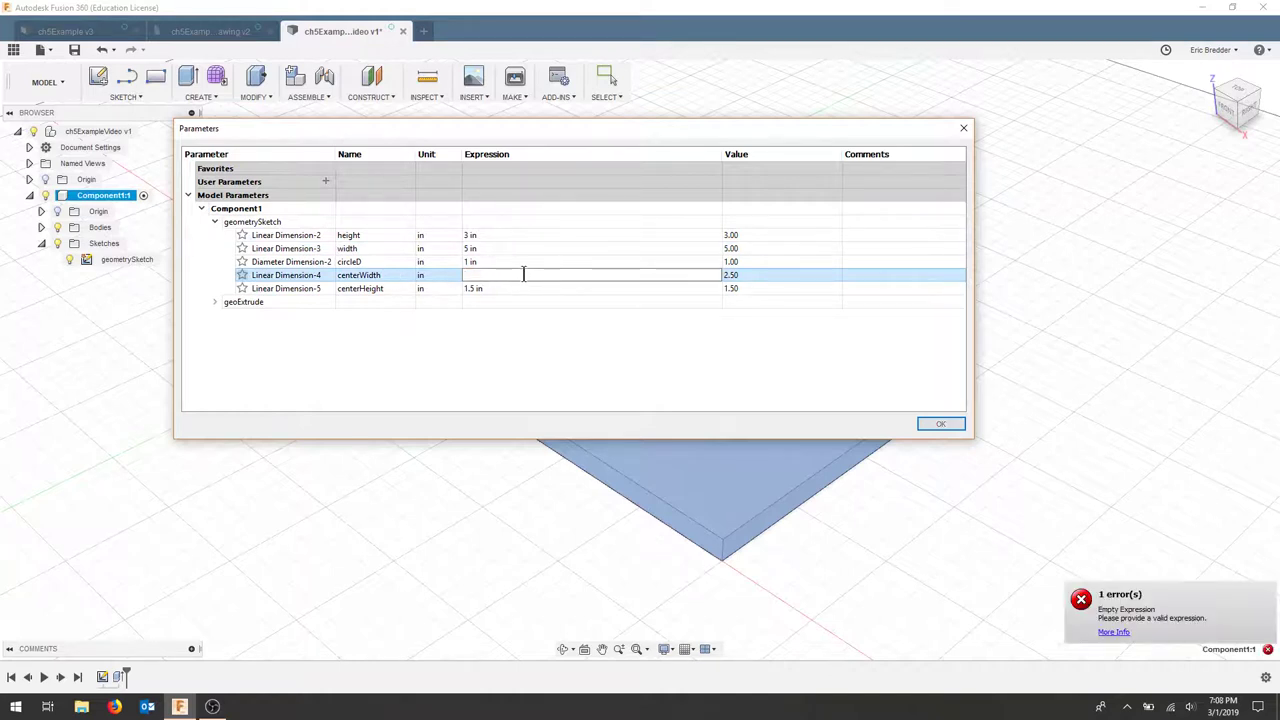
{"action": "type", "text": "width"}
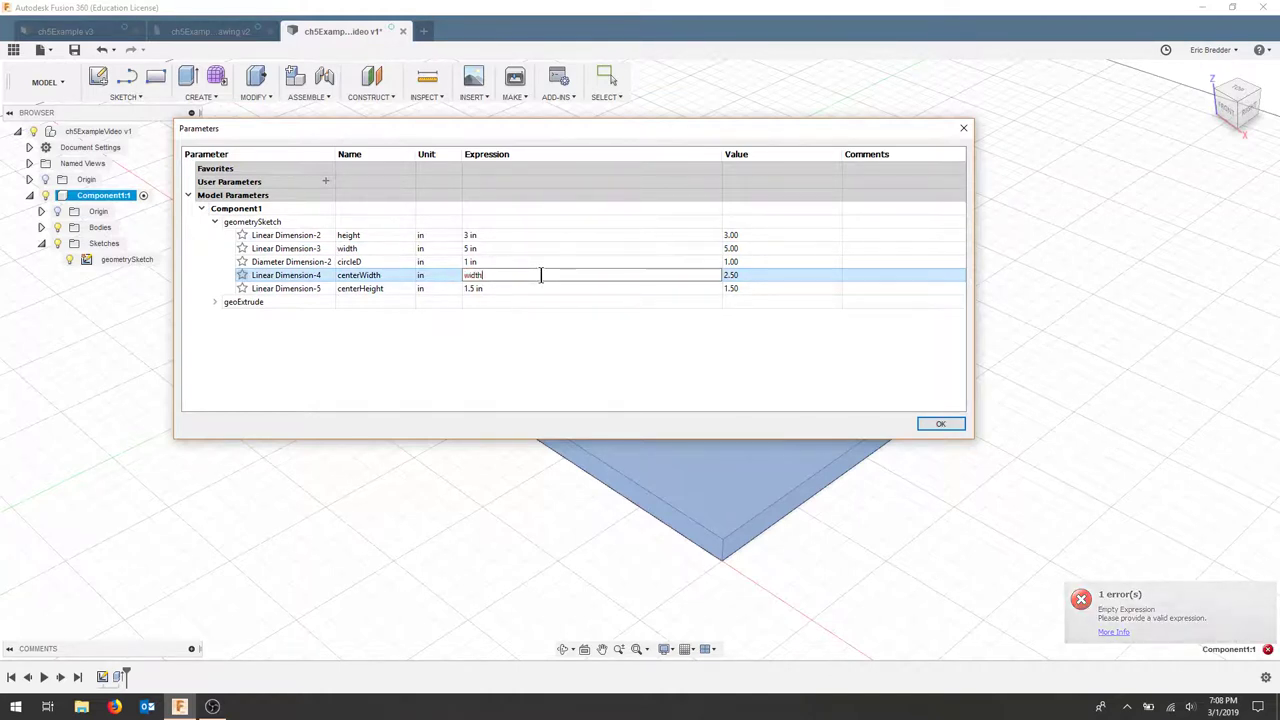
{"action": "type", "text": " / 2"}
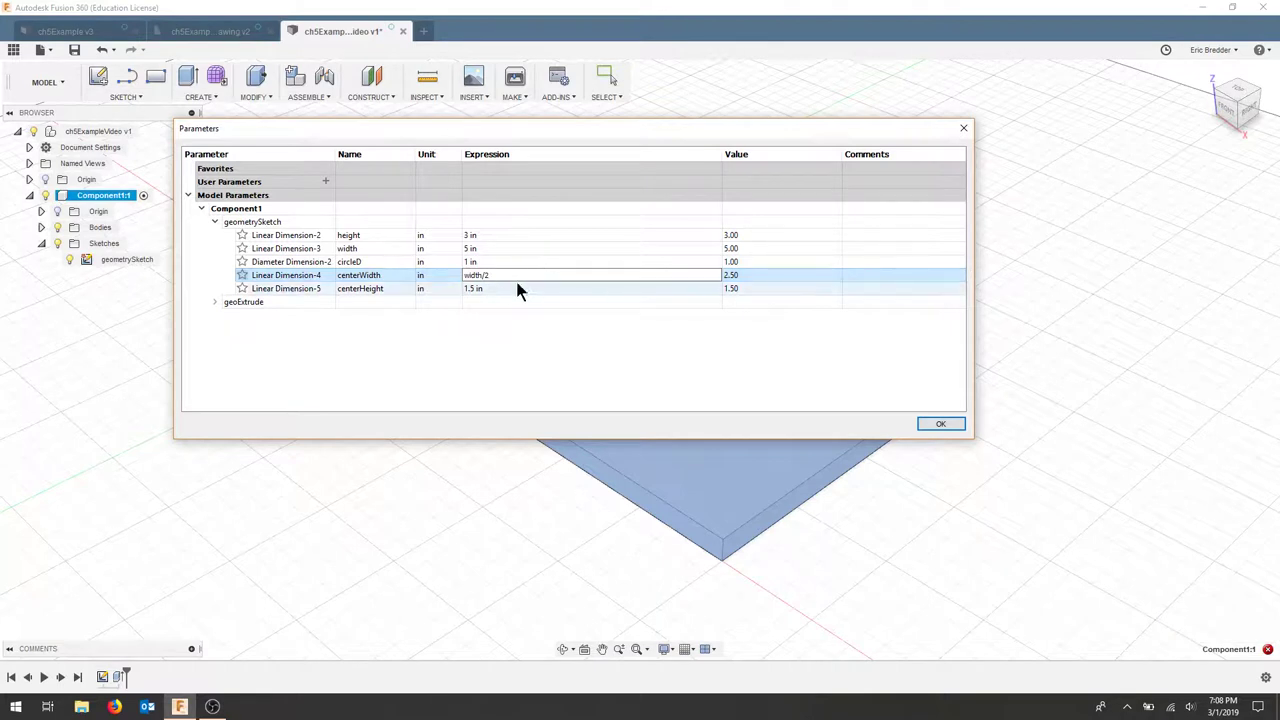
{"action": "double_click", "coordinate": [513, 288]}
{"action": "type", "text": "height"}
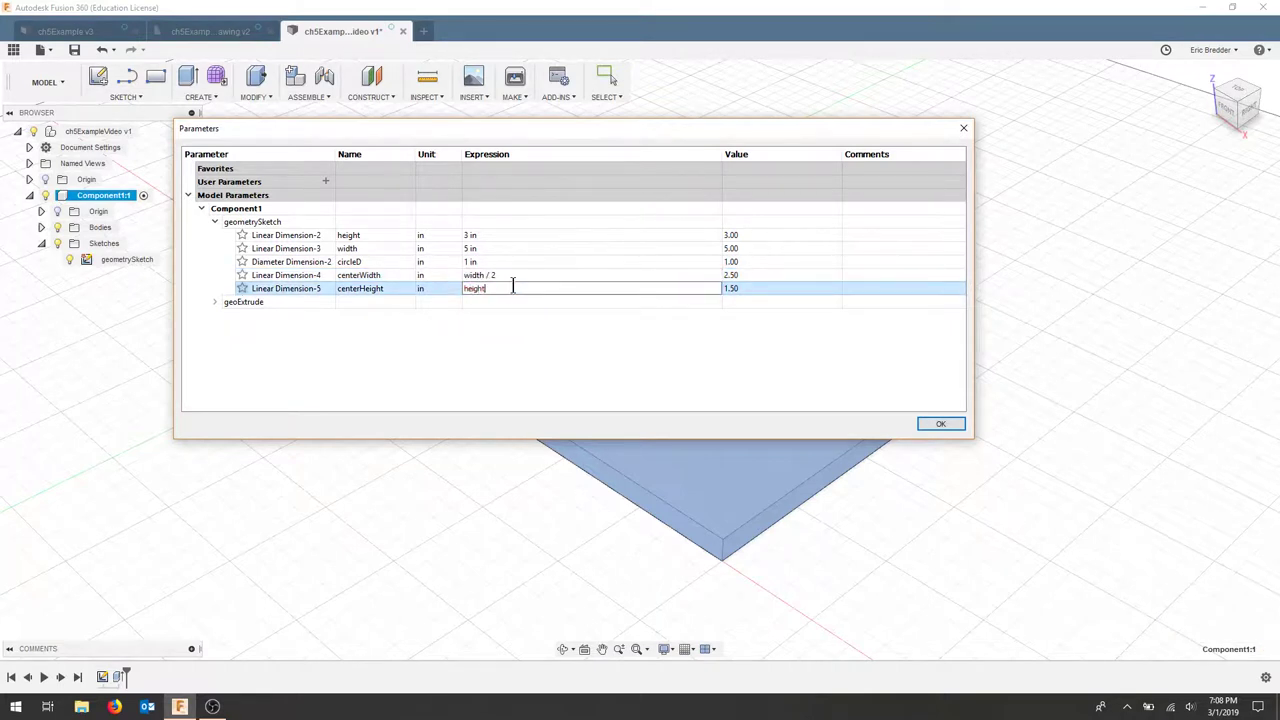
{"action": "type", "text": "/2"}
{"action": "double_click", "coordinate": [530, 261]}
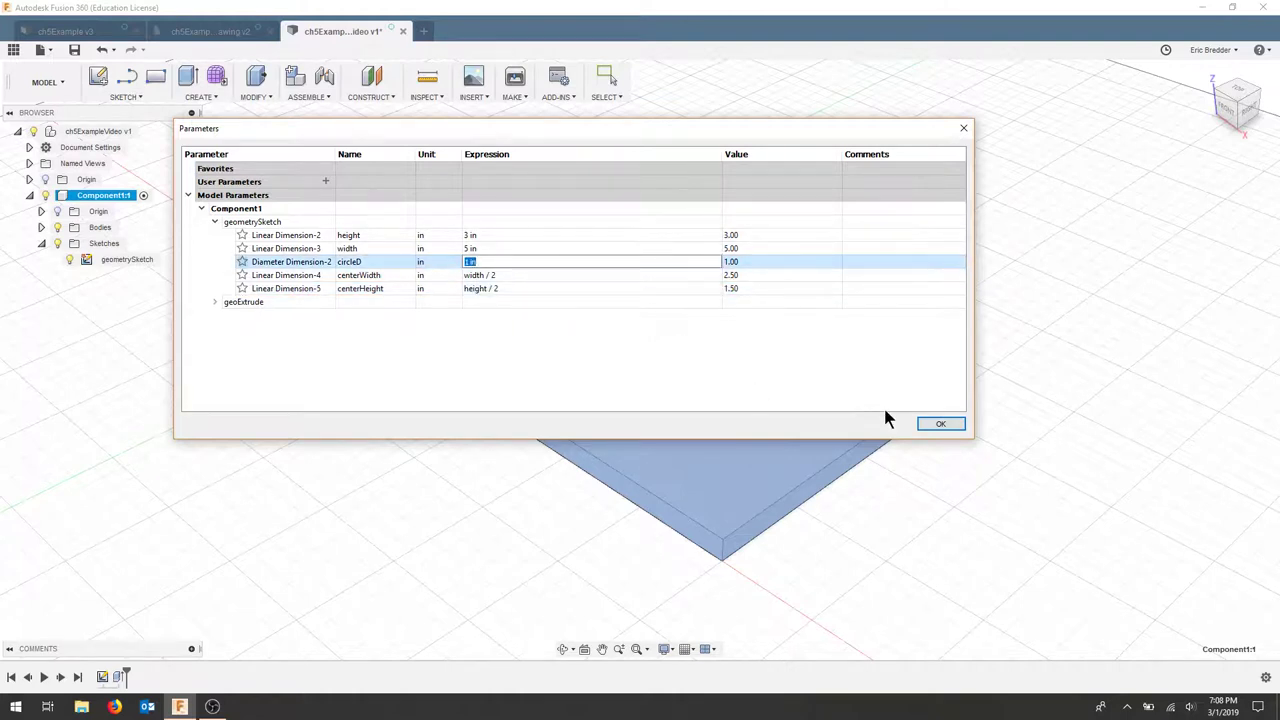
{"action": "left_click", "coordinate": [940, 425]}
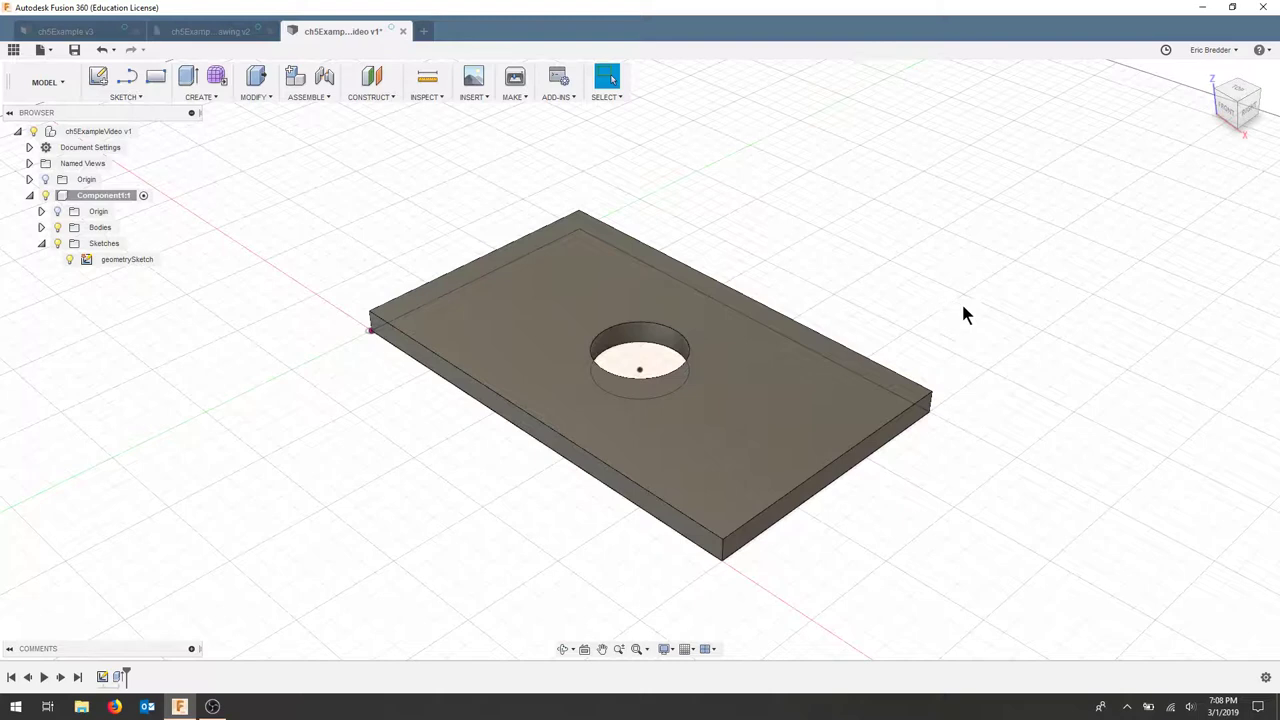
Step: Reopen geometrySketch to check the width / 2 hole-position expression, then finish the sketch
{"action": "middle_click_drag", "start_coordinate": [734, 271], "coordinate": [690, 300], "text": "shift"}
{"action": "left_click", "coordinate": [127, 259]}
{"action": "right_click", "coordinate": [103, 677]}
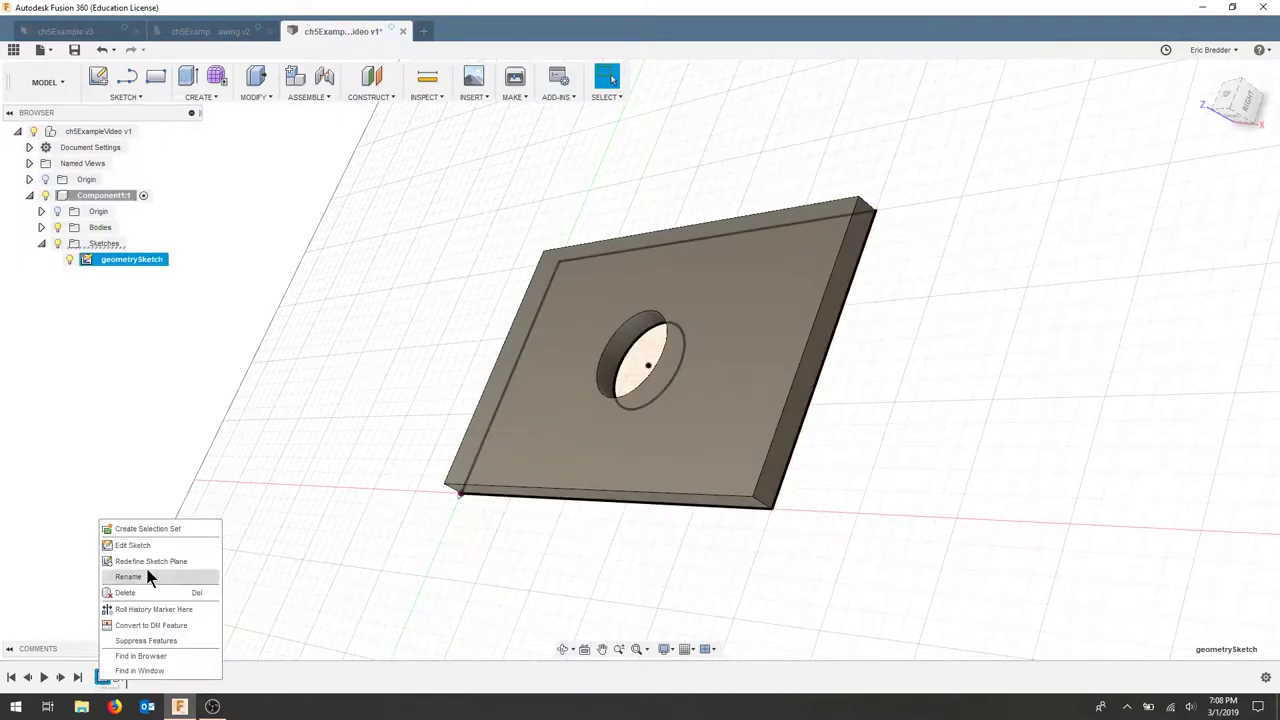
{"action": "left_click", "coordinate": [133, 545]}
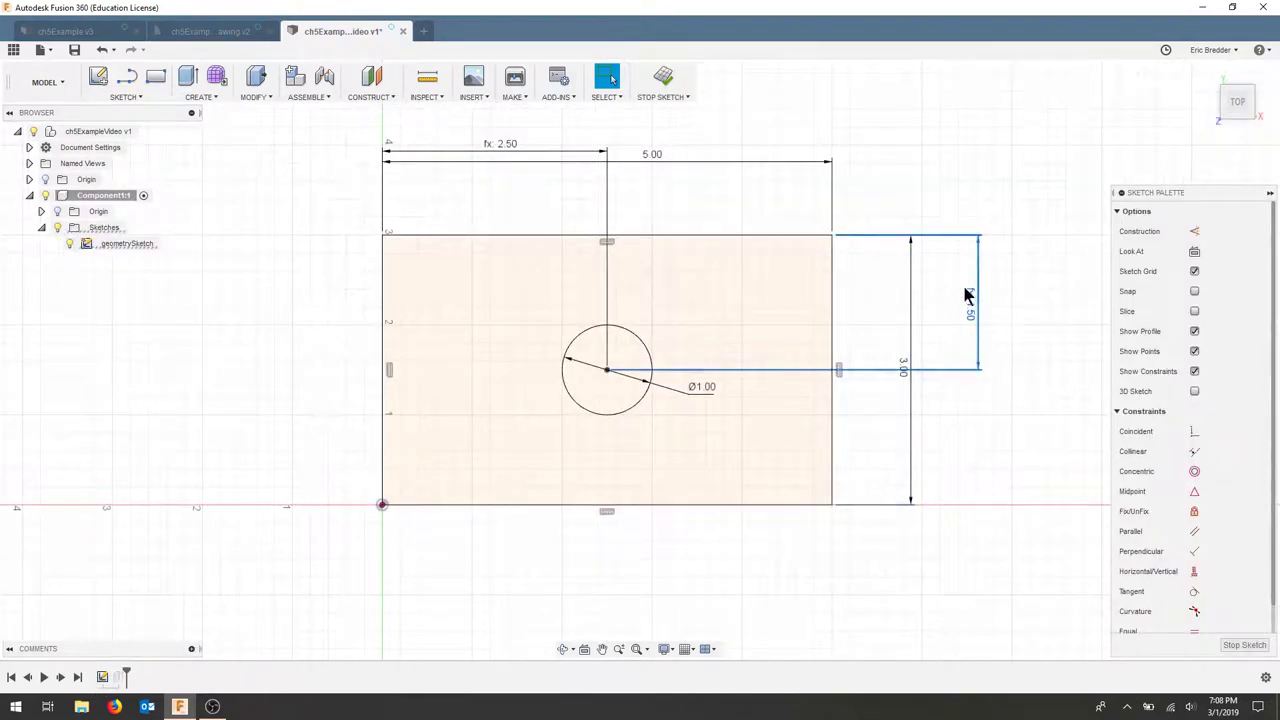
{"action": "left_click", "coordinate": [970, 298]}
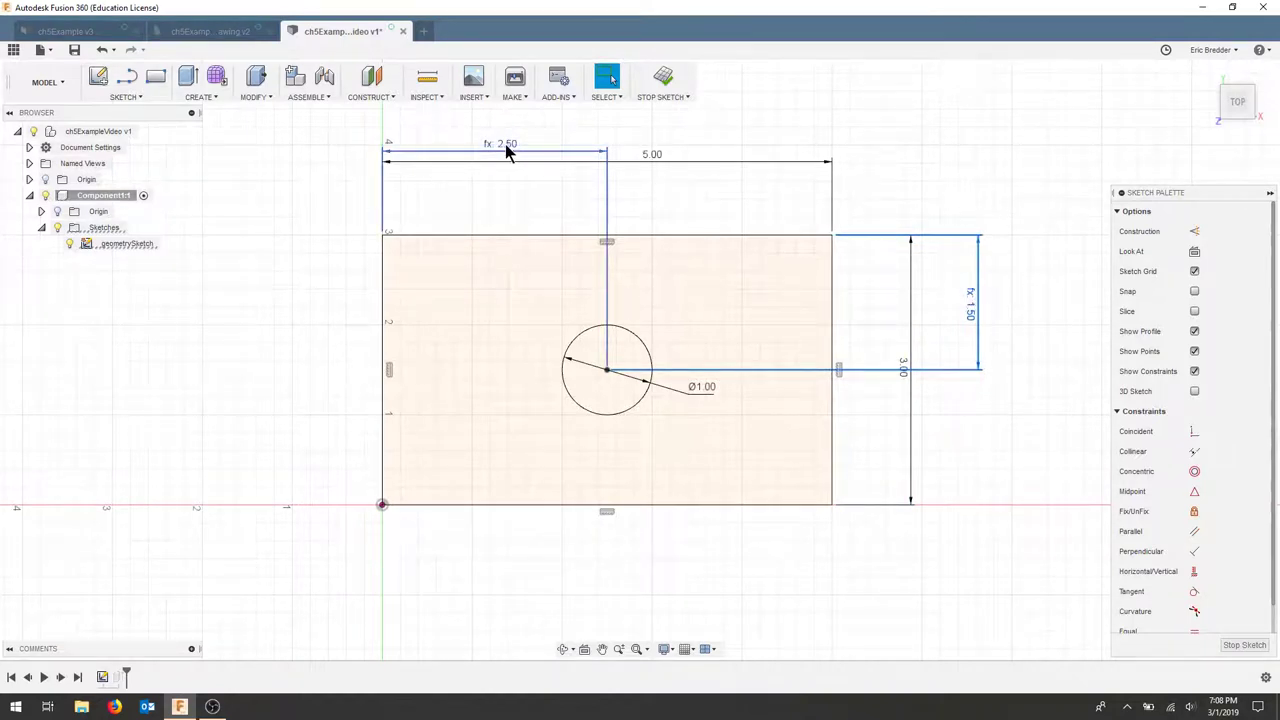
{"action": "double_click", "coordinate": [507, 148]}
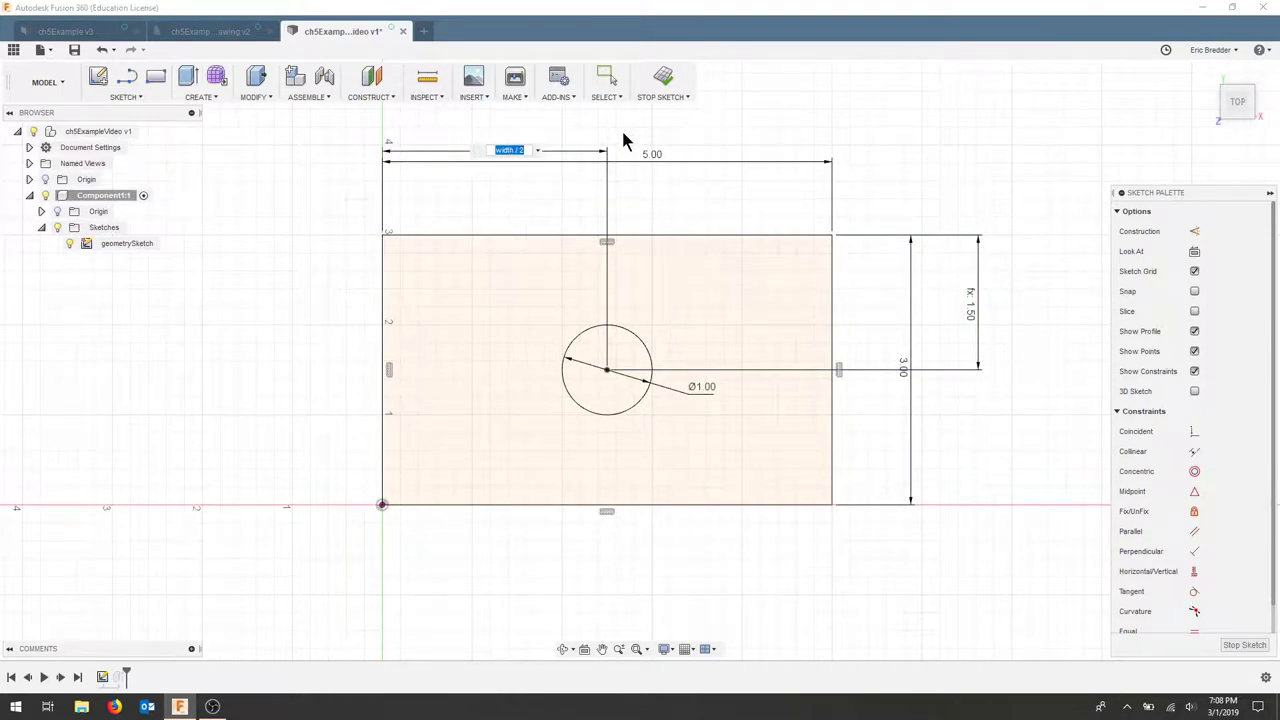
{"action": "left_click", "coordinate": [663, 80]}
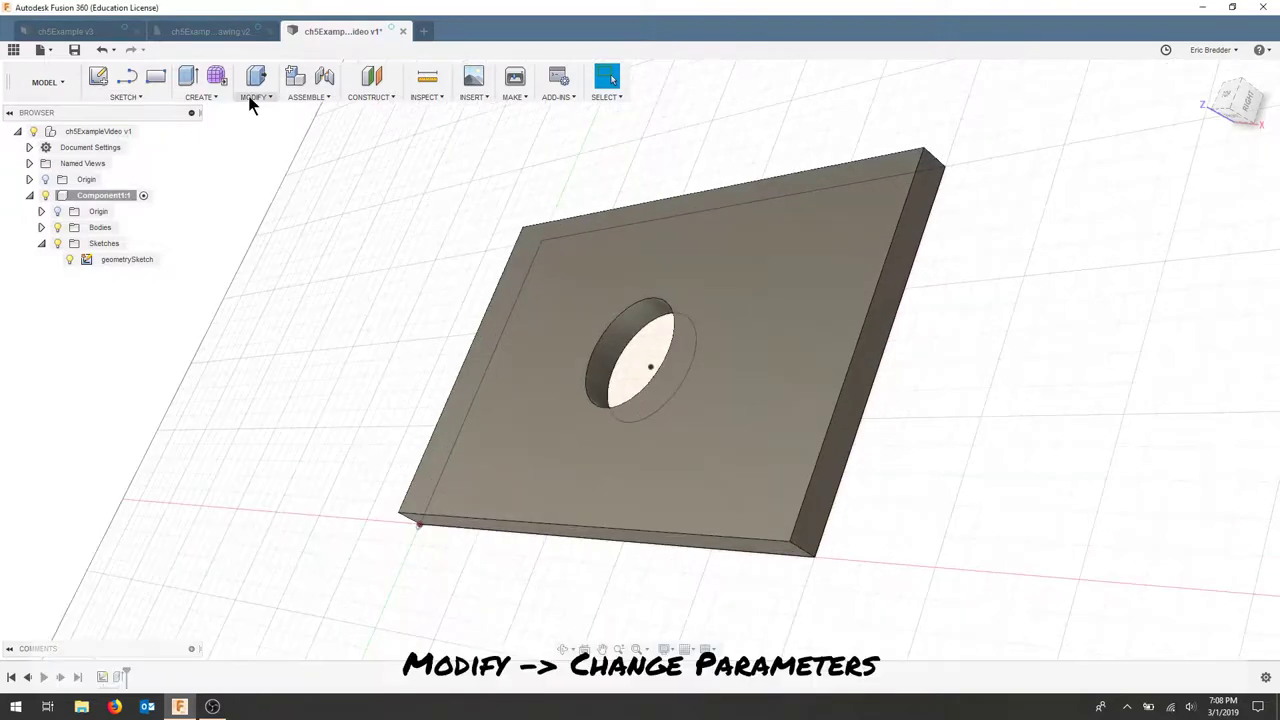
Step: Change the width parameter's expression from 5 in to 7 in the Change Parameters table
{"action": "left_click", "coordinate": [253, 97]}
{"action": "left_click", "coordinate": [279, 402]}
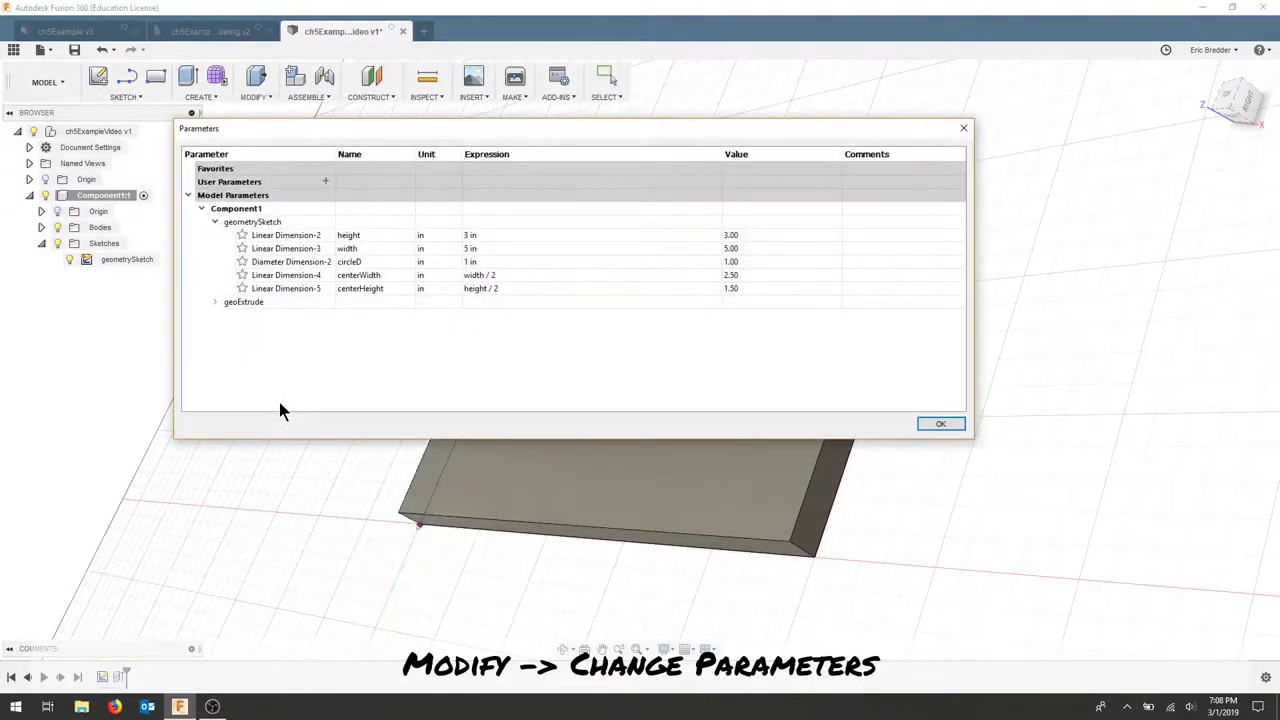
{"action": "double_click", "coordinate": [494, 247]}
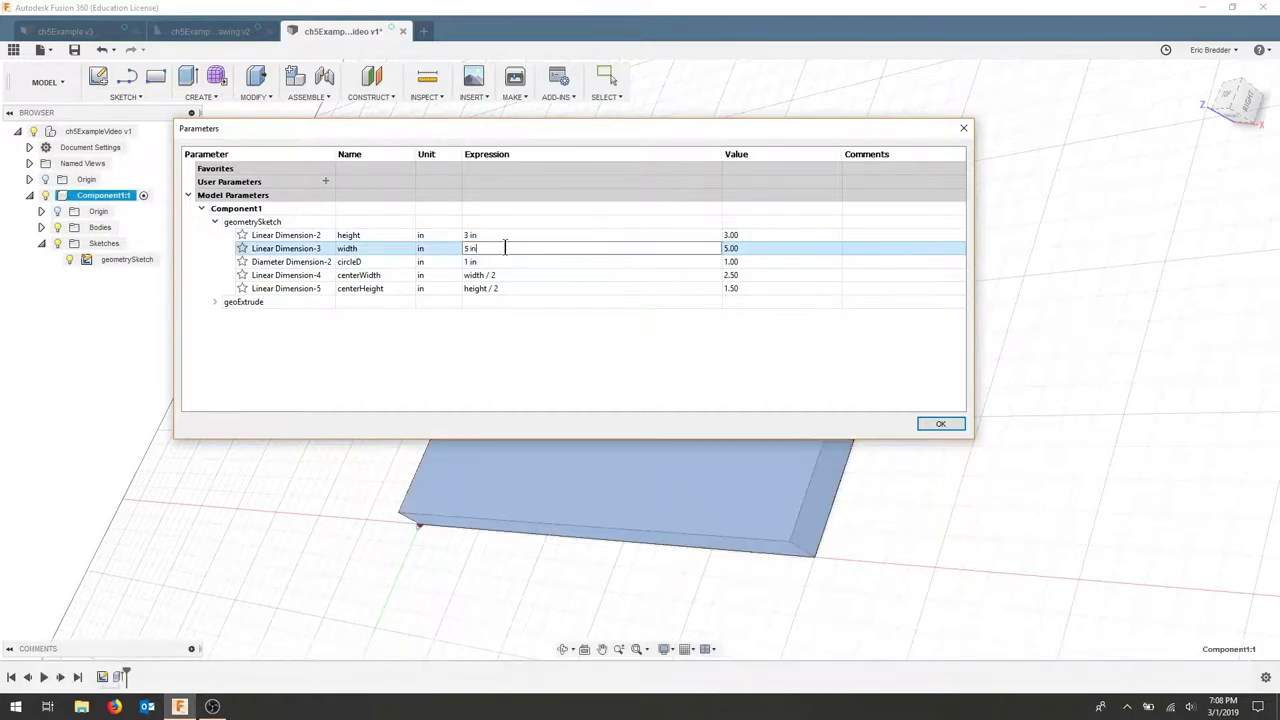
{"action": "left_click_drag", "start_coordinate": [500, 247], "coordinate": [426, 251]}
{"action": "type", "text": "7"}
{"action": "left_click", "coordinate": [631, 262]}
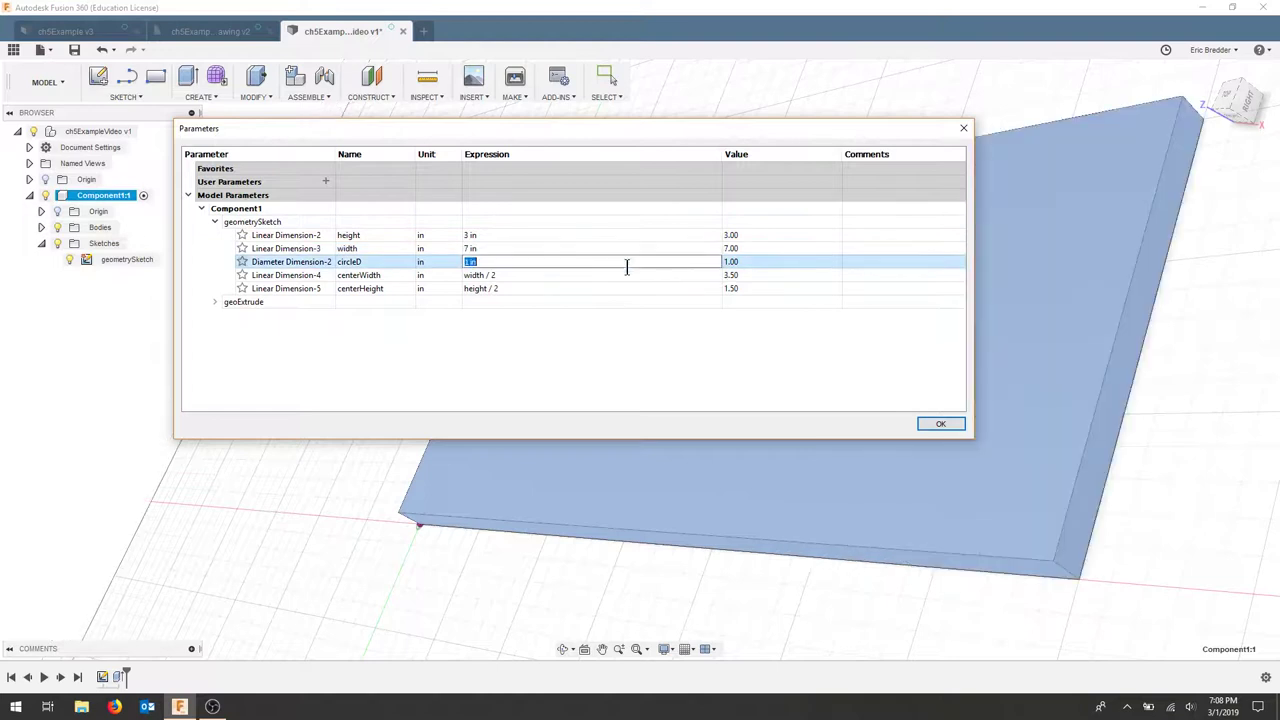
{"action": "left_click", "coordinate": [938, 425]}
{"action": "middle_click_drag", "start_coordinate": [688, 305], "coordinate": [614, 290], "text": "shift"}
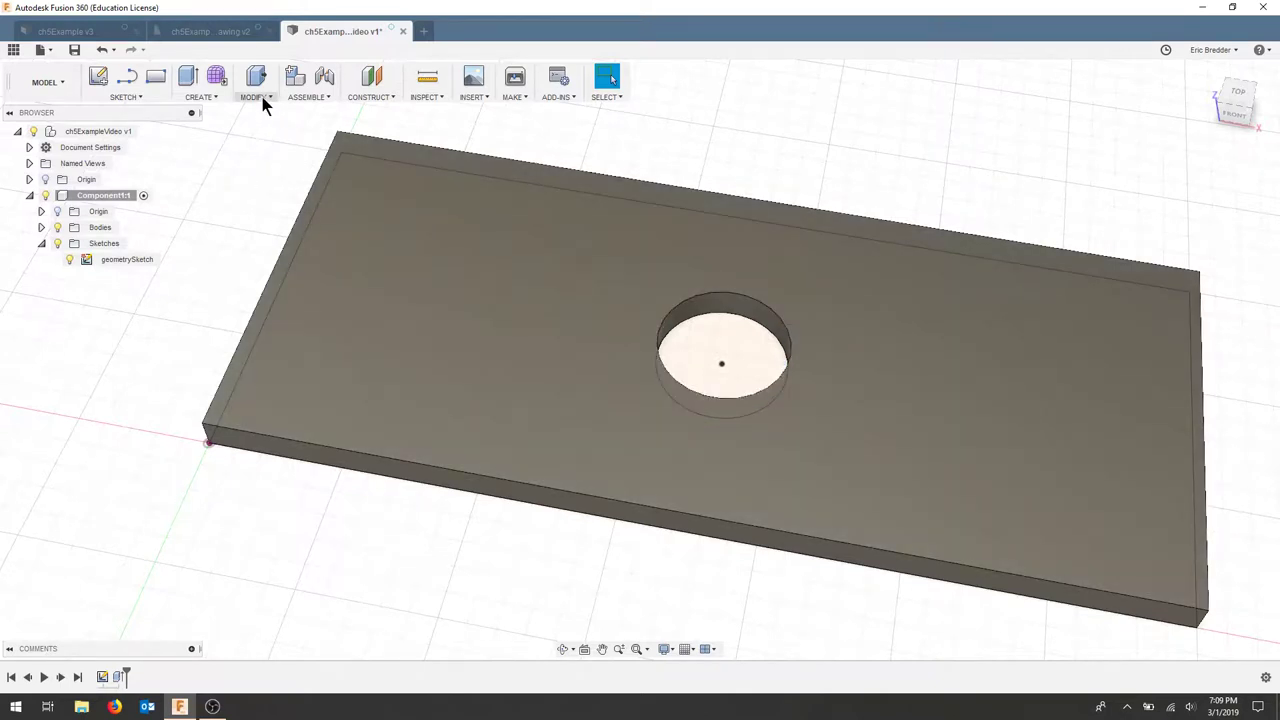
Step: Create user parameter 'tol' with expression 1.03 and comment '3% tolerance'
{"action": "left_click", "coordinate": [262, 97]}
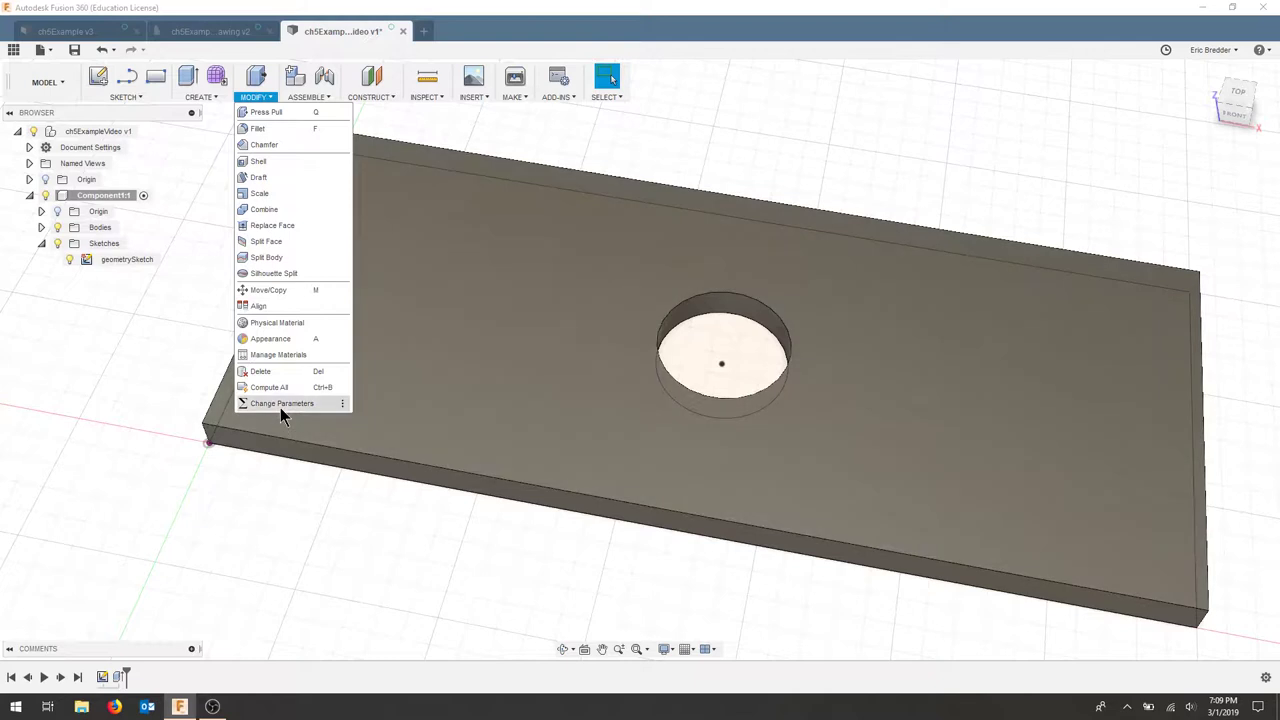
{"action": "left_click", "coordinate": [280, 404]}
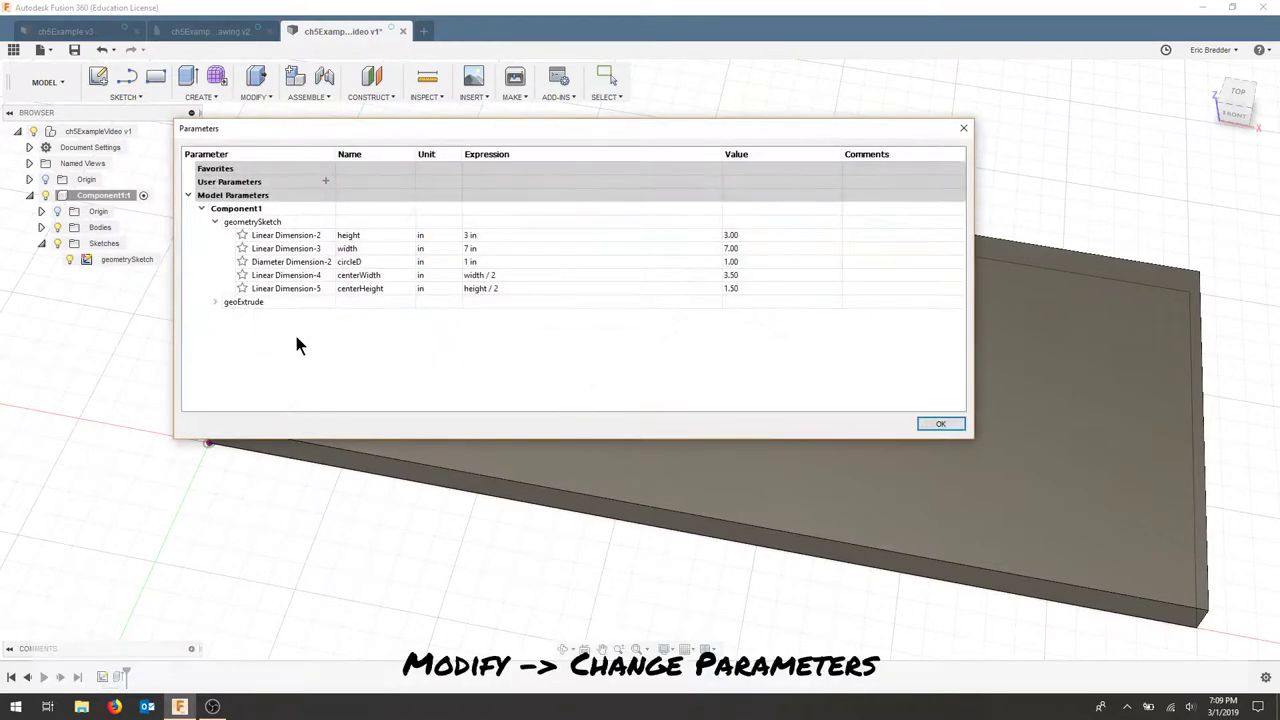
{"action": "left_click", "coordinate": [325, 182]}
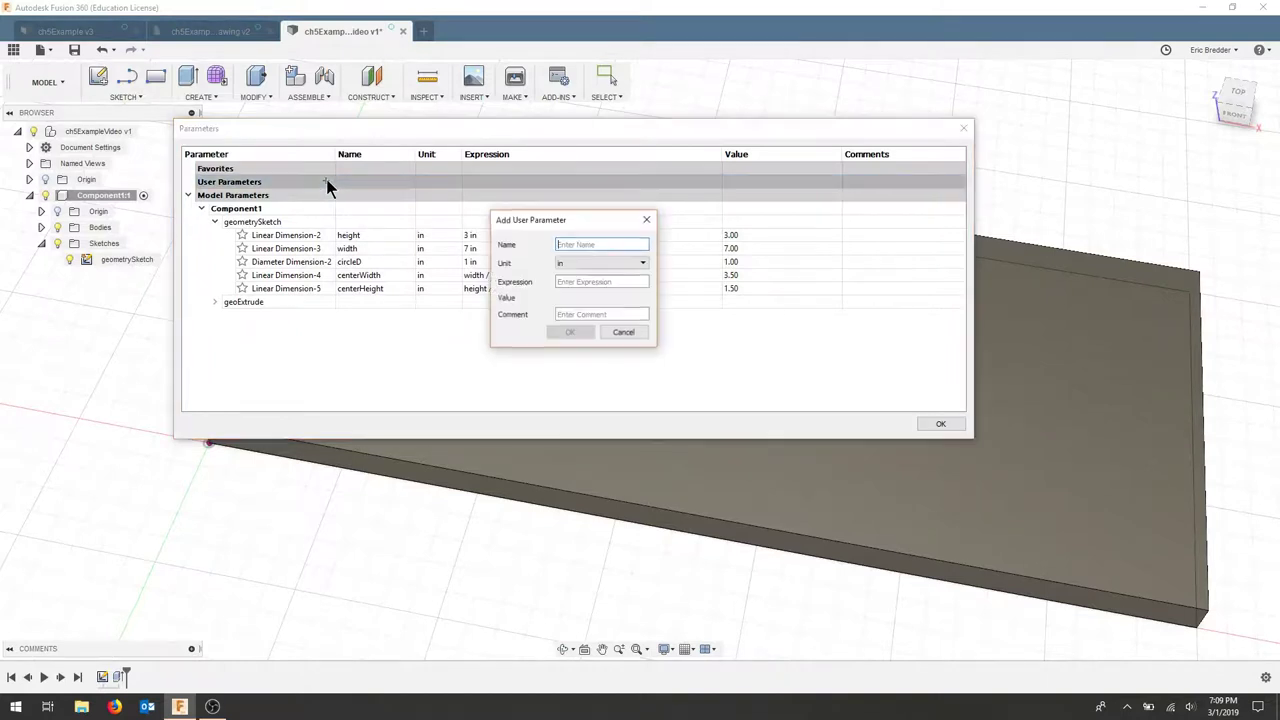
{"action": "left_click", "coordinate": [570, 246]}
{"action": "type", "text": "tol"}
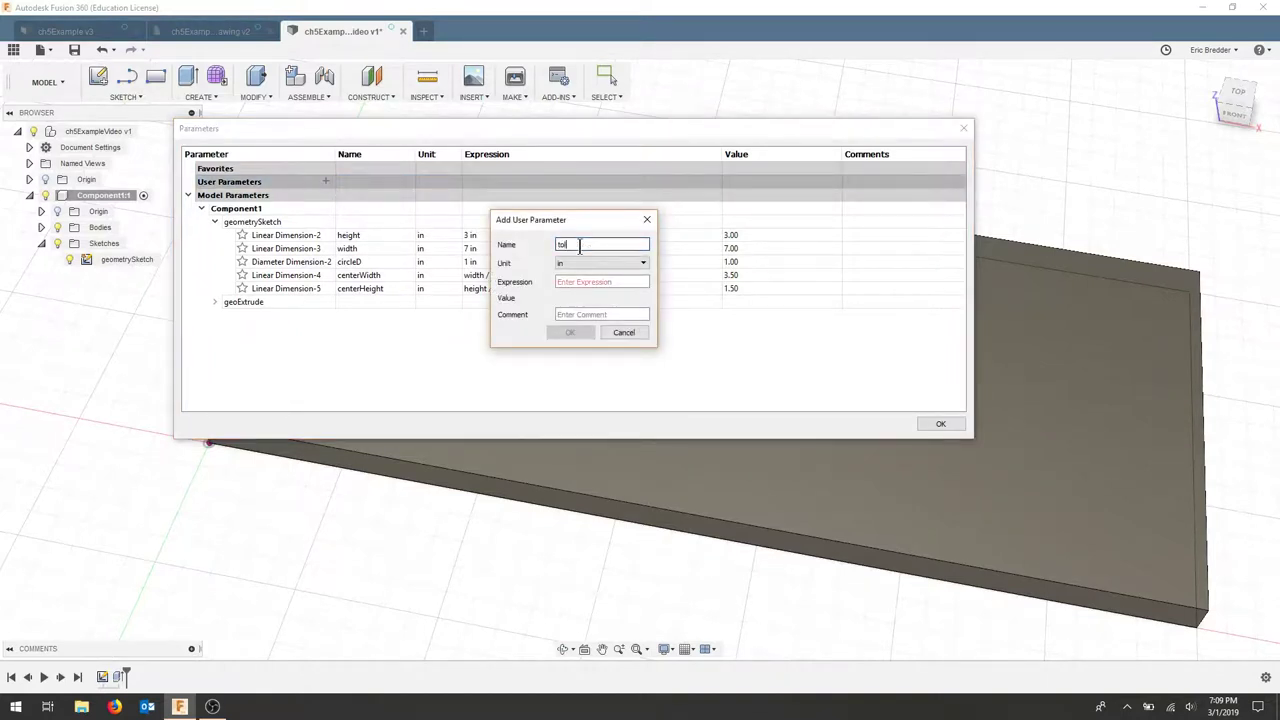
{"action": "left_click", "coordinate": [608, 283]}
{"action": "type", "text": "1"}
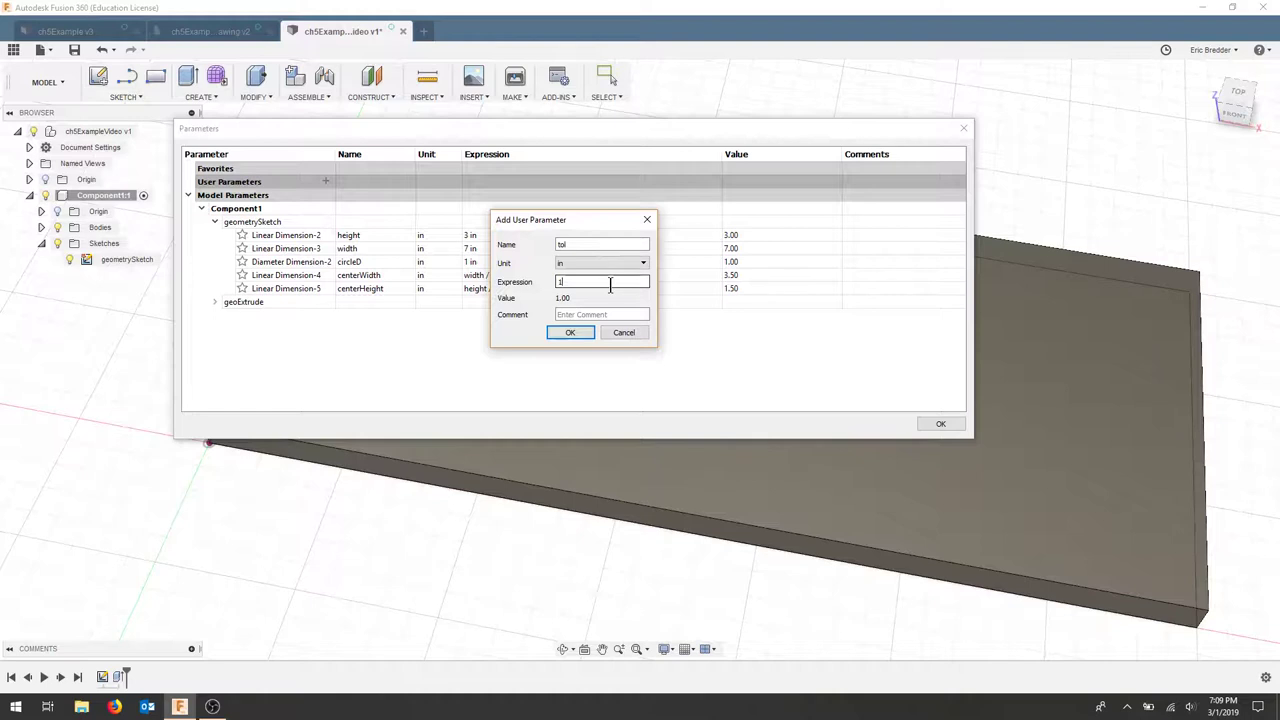
{"action": "type", "text": ".03"}
{"action": "left_click", "coordinate": [610, 312]}
{"action": "type", "text": "3% tolerance"}
{"action": "left_click", "coordinate": [573, 333]}
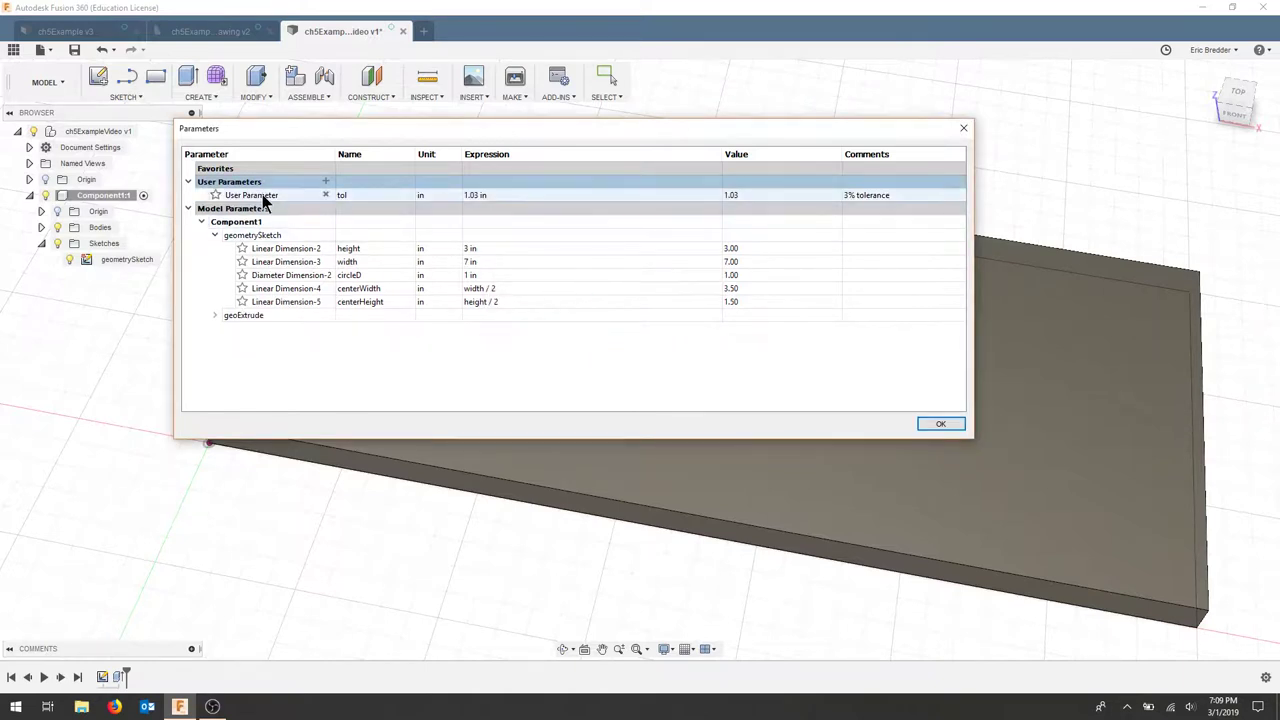
Step: Change circleD's expression to 1 * tol and apply the parameter changes
{"action": "double_click", "coordinate": [378, 275]}
{"action": "left_click", "coordinate": [500, 277]}
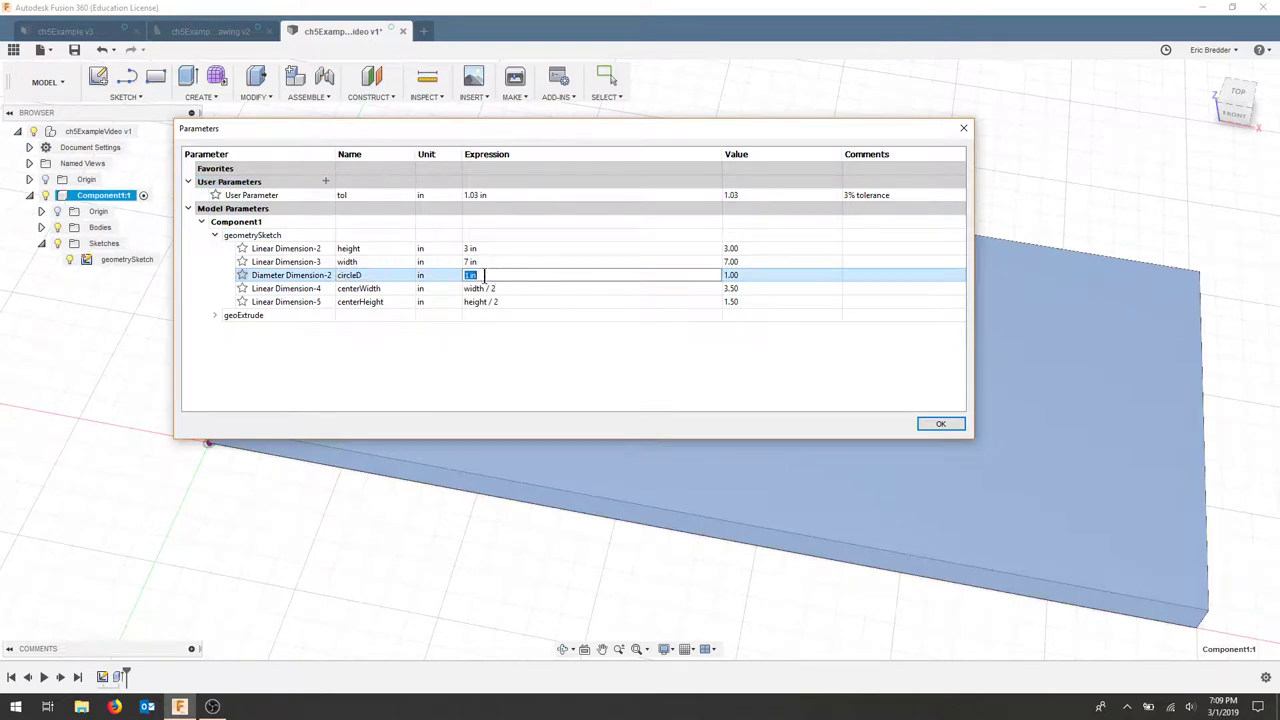
{"action": "left_click", "coordinate": [488, 275]}
{"action": "type", "text": "*"}
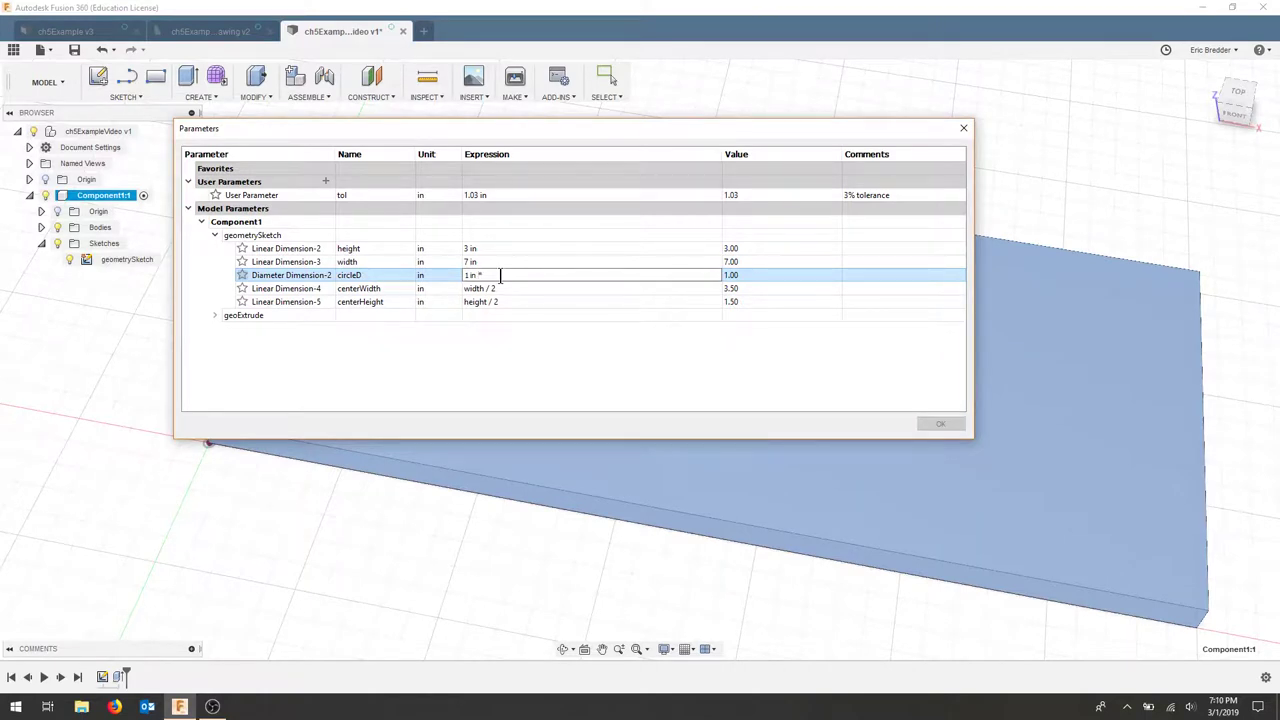
{"action": "type", "text": " tol"}
{"action": "left_click", "coordinate": [503, 280]}
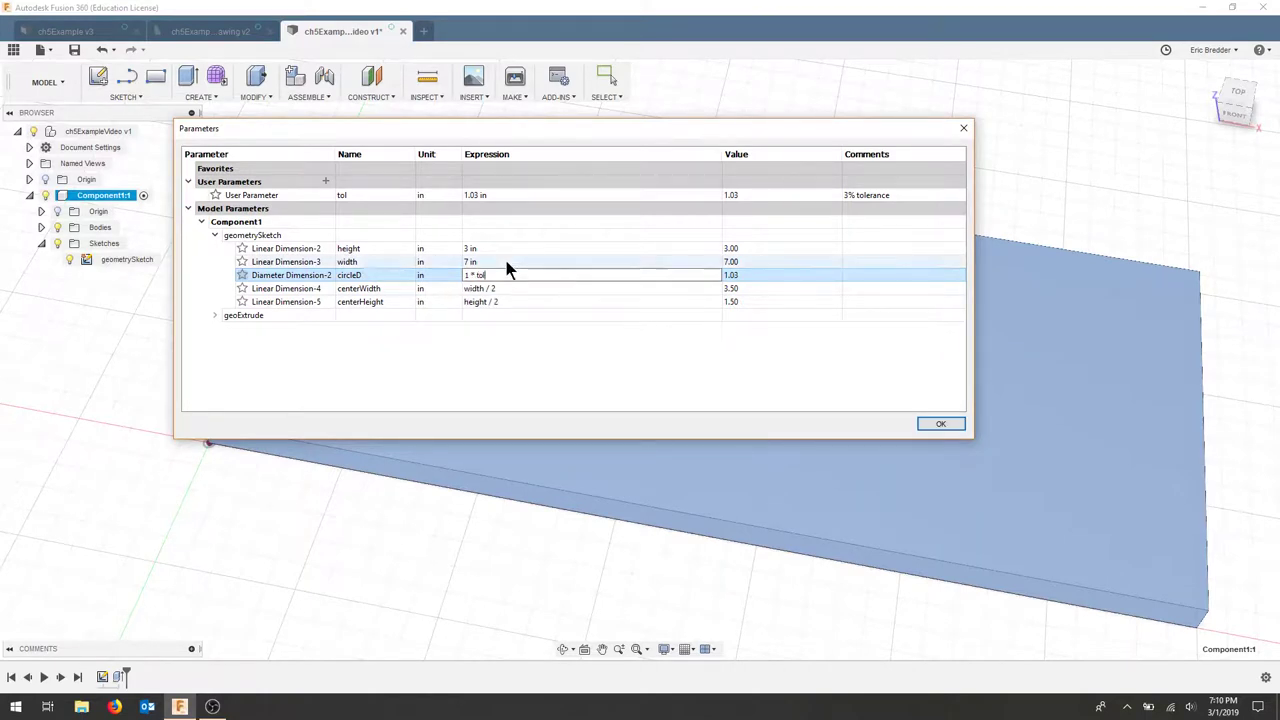
{"action": "left_click_drag", "start_coordinate": [486, 275], "coordinate": [464, 275]}
{"action": "type", "text": "3"}
{"action": "double_click", "coordinate": [468, 276]}
{"action": "type", "text": "1"}
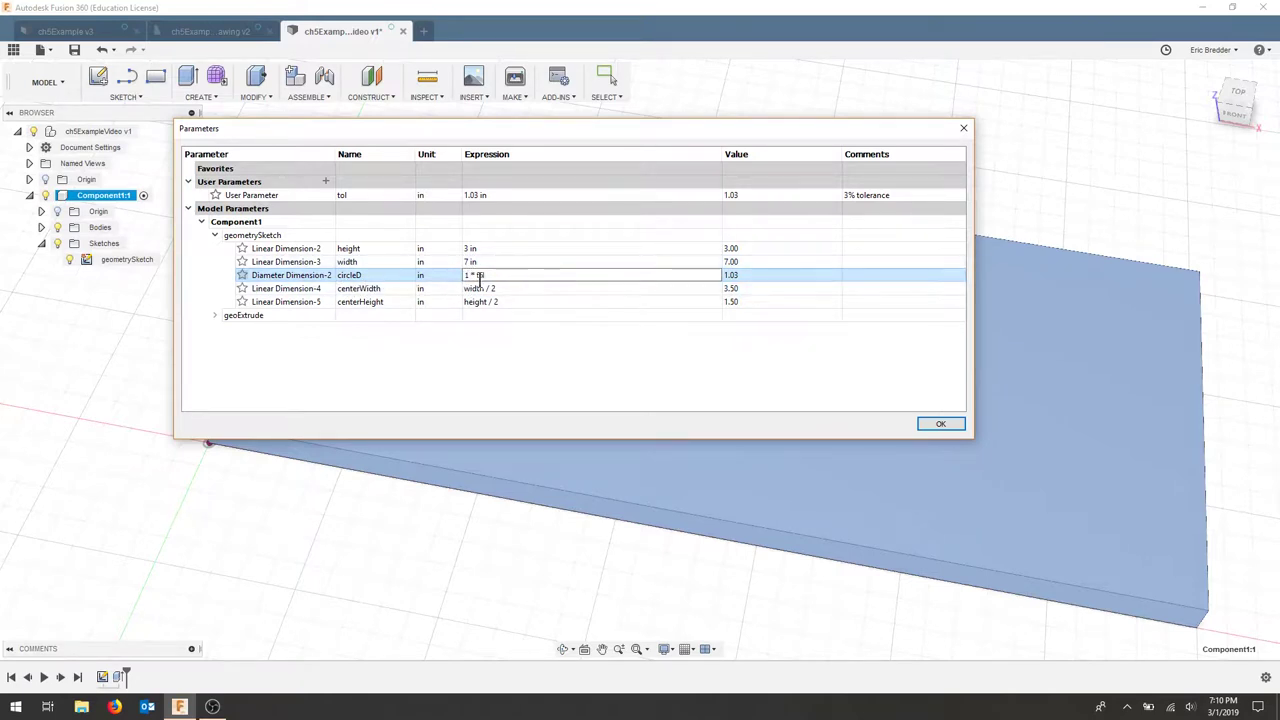
{"action": "key", "text": "Return"}
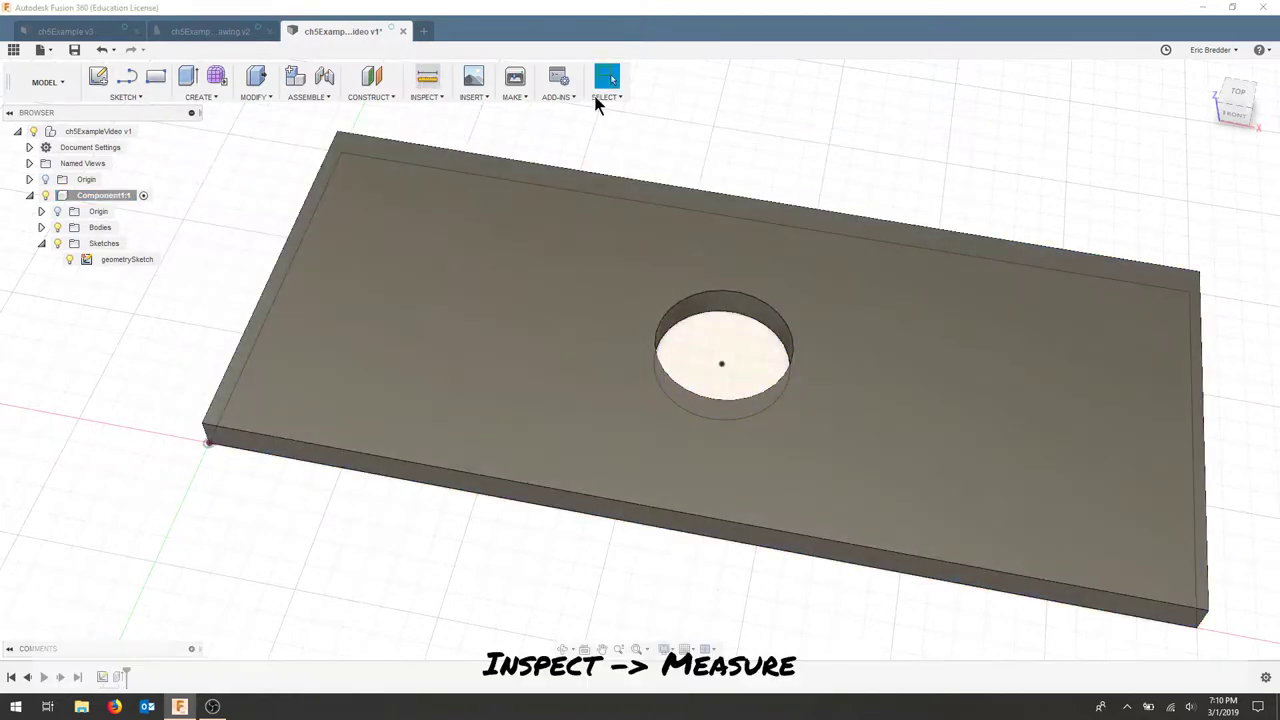
Step: Measure the hole to confirm its 1.03 in diameter
{"action": "key", "text": "i"}
{"action": "left_click", "coordinate": [789, 367]}
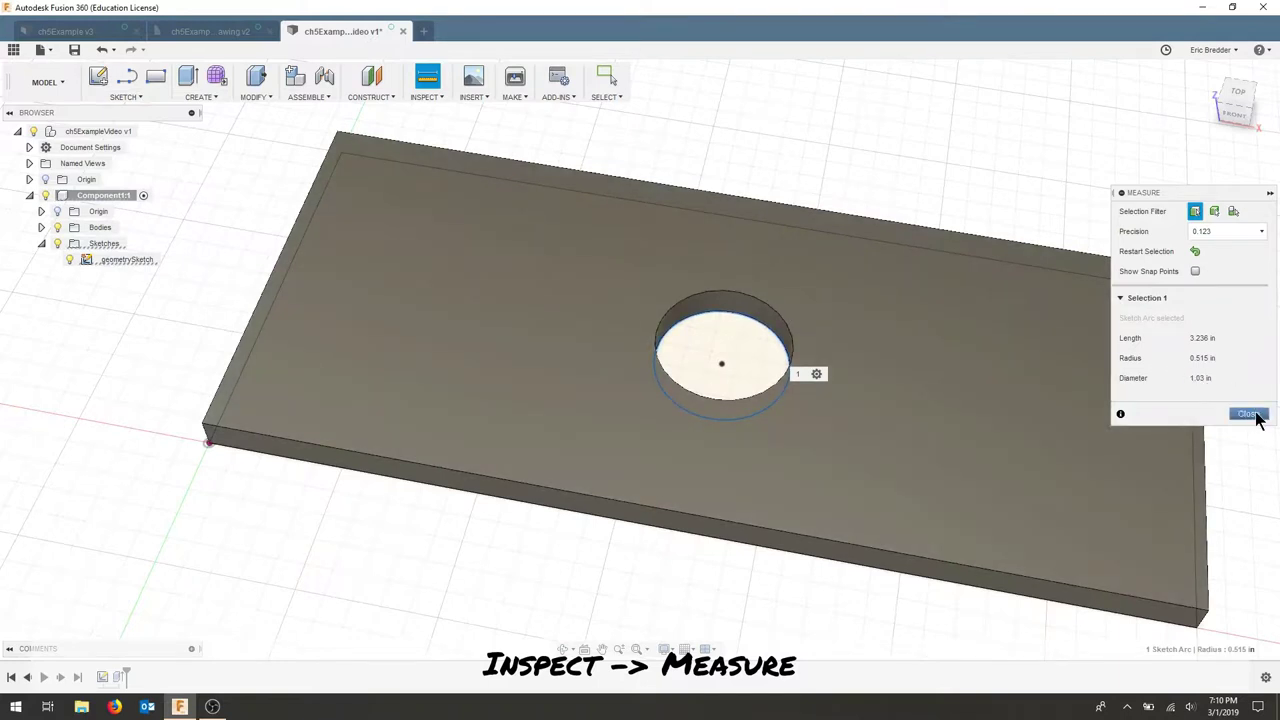
{"action": "left_click", "coordinate": [1249, 414]}
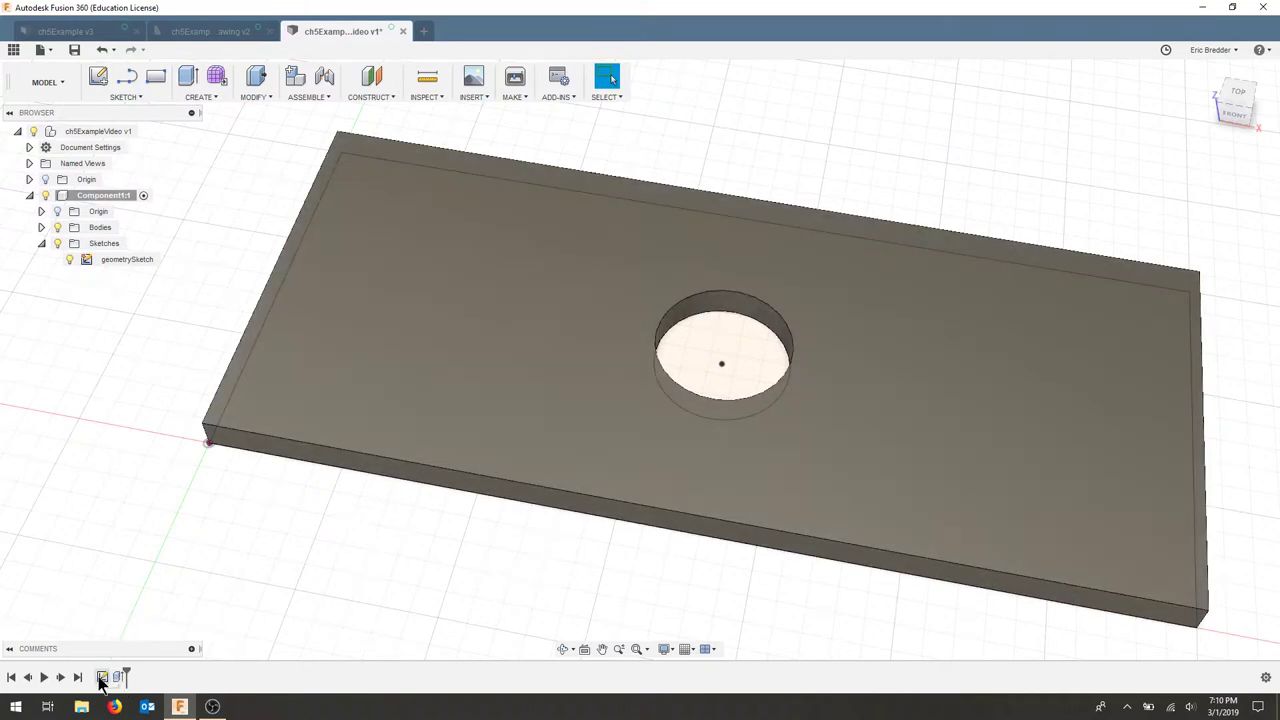
Step: Edit the plate sketch's hole diameter dimension to 1.25 * tol (1.288 in), then stop the sketch
{"action": "right_click", "coordinate": [102, 677]}
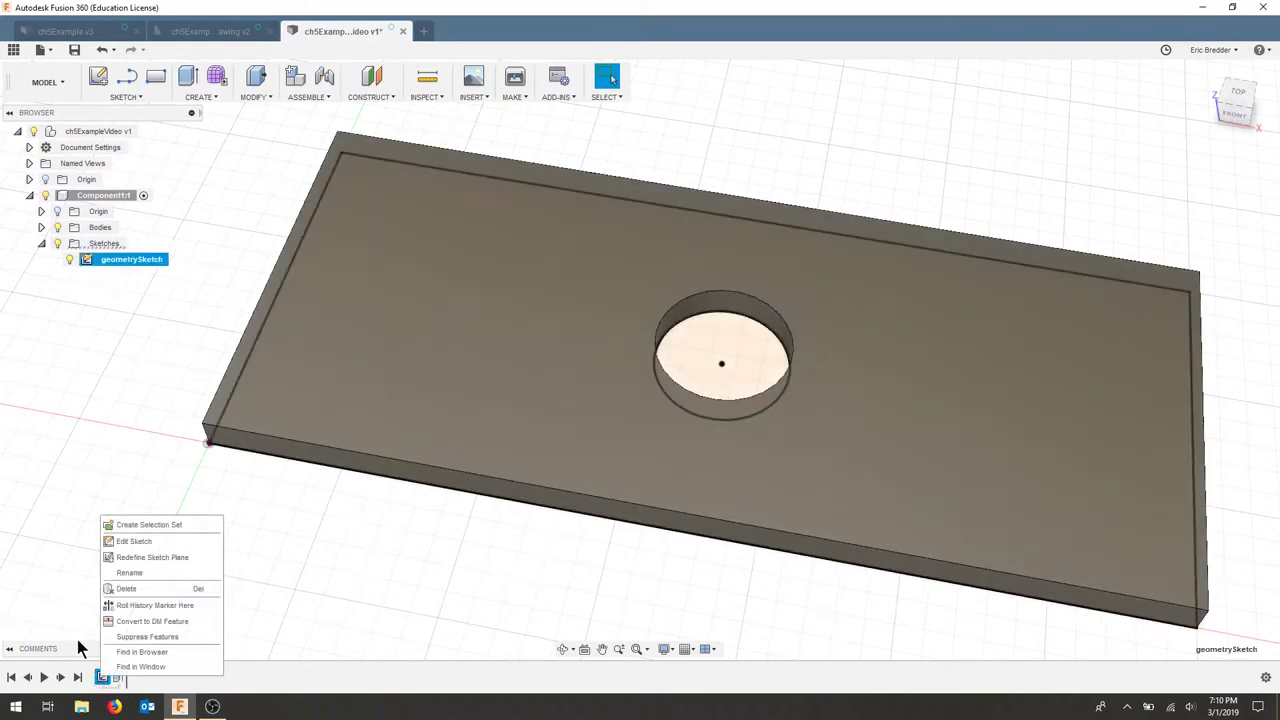
{"action": "left_click", "coordinate": [156, 541]}
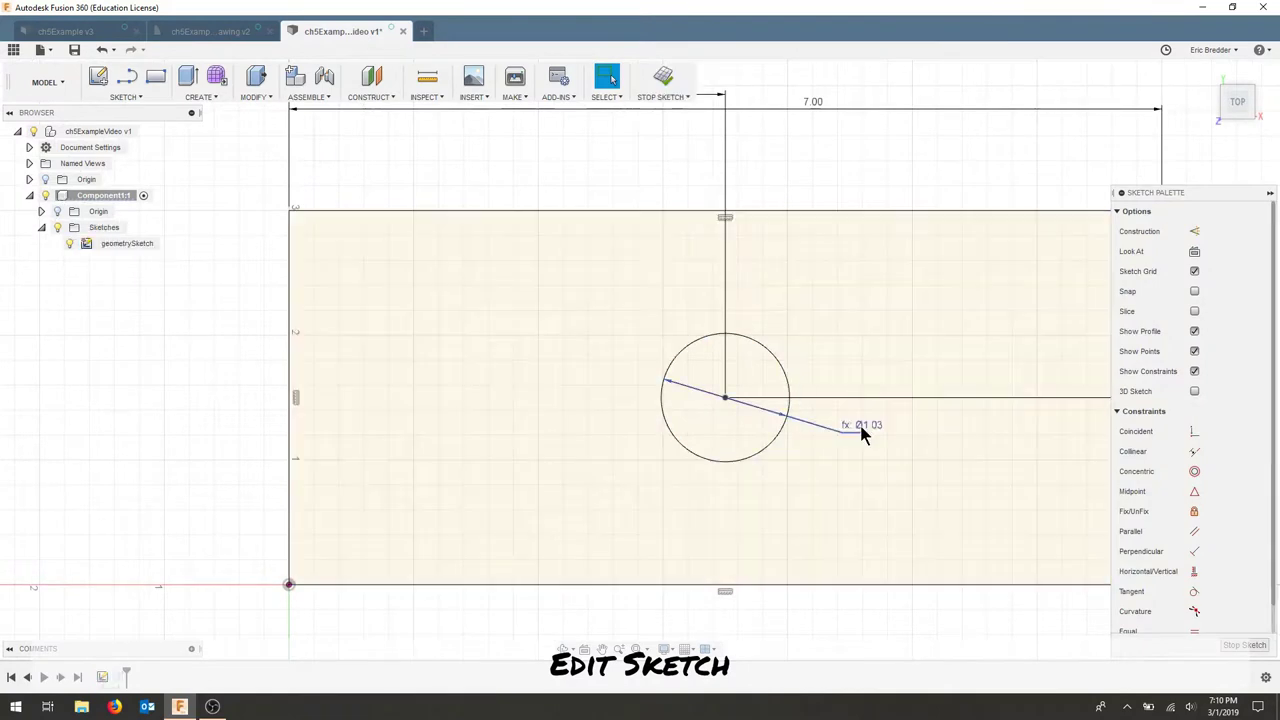
{"action": "double_click", "coordinate": [858, 425]}
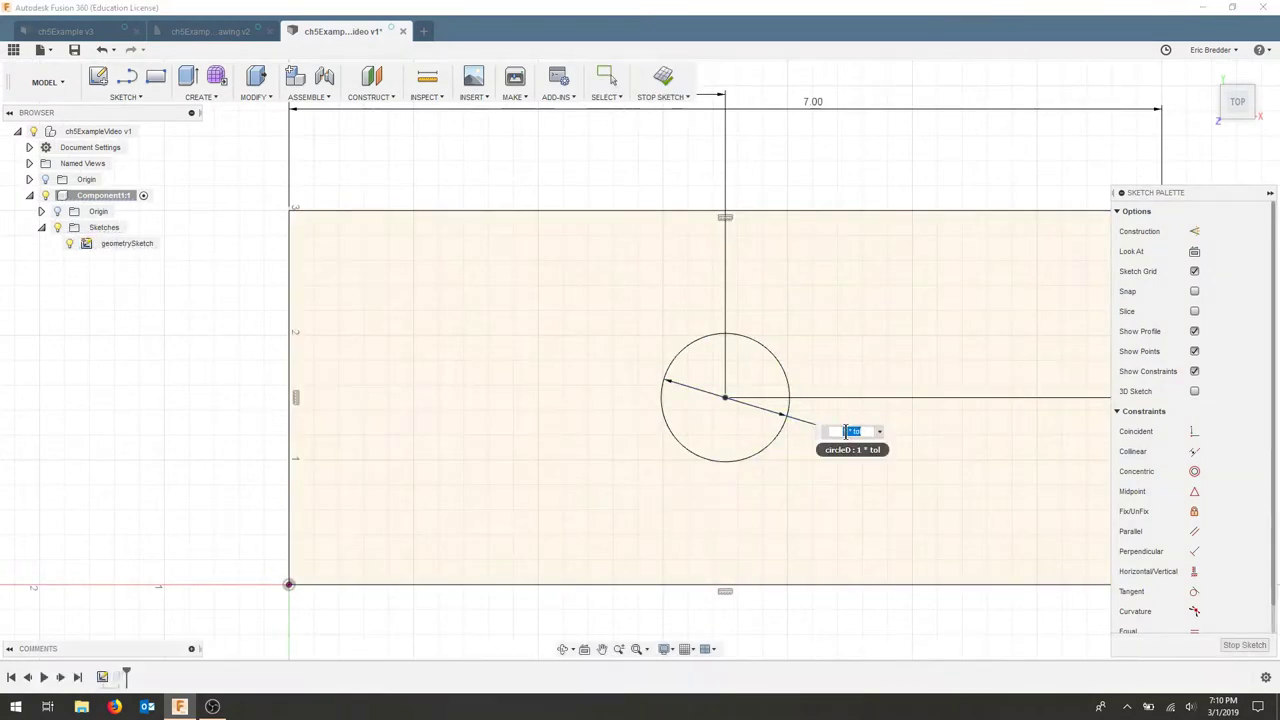
{"action": "key", "text": "Return"}
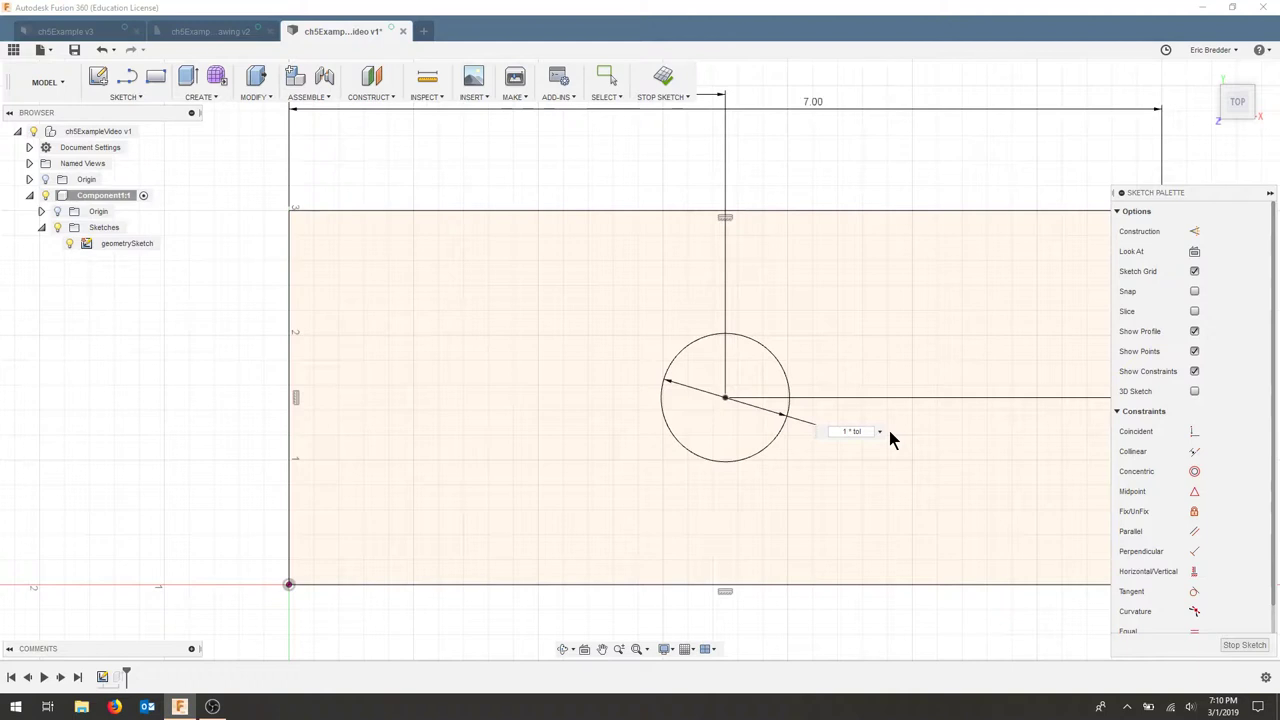
{"action": "key", "text": "Return"}
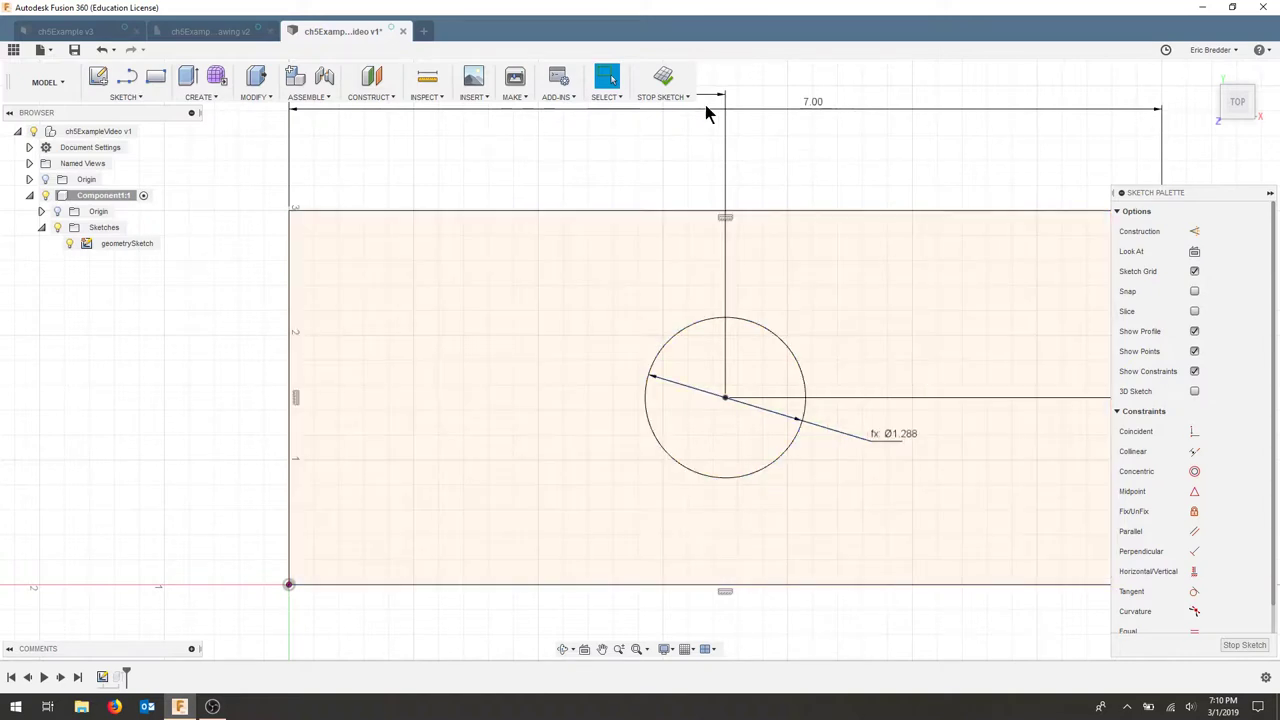
{"action": "left_click", "coordinate": [670, 79]}
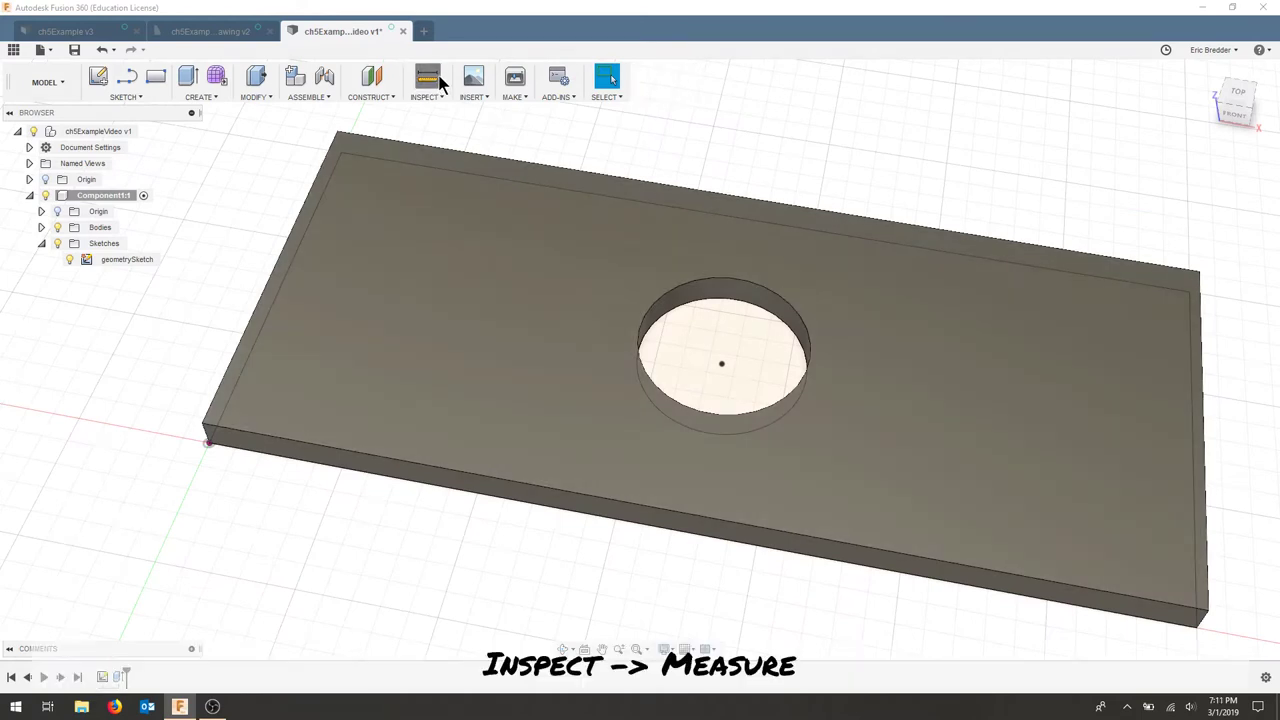
{"action": "key", "text": "i"}
{"action": "left_click", "coordinate": [812, 363]}
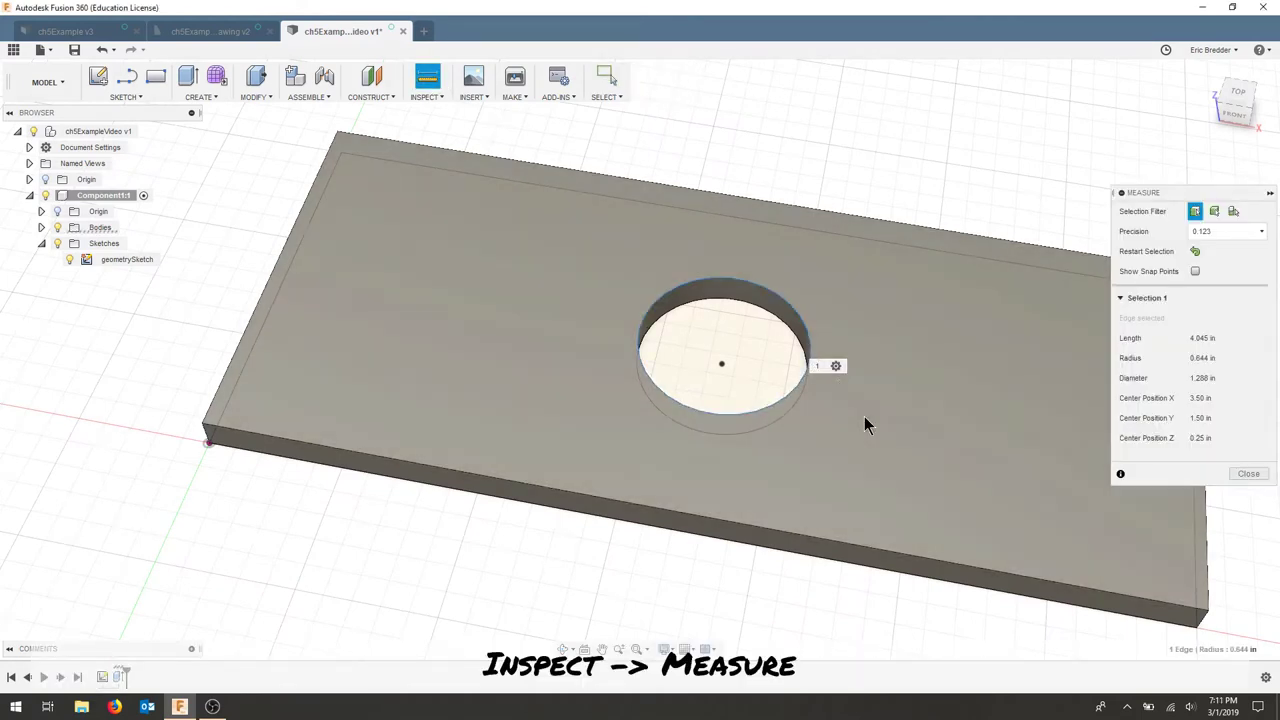
{"action": "key", "text": "Escape"}
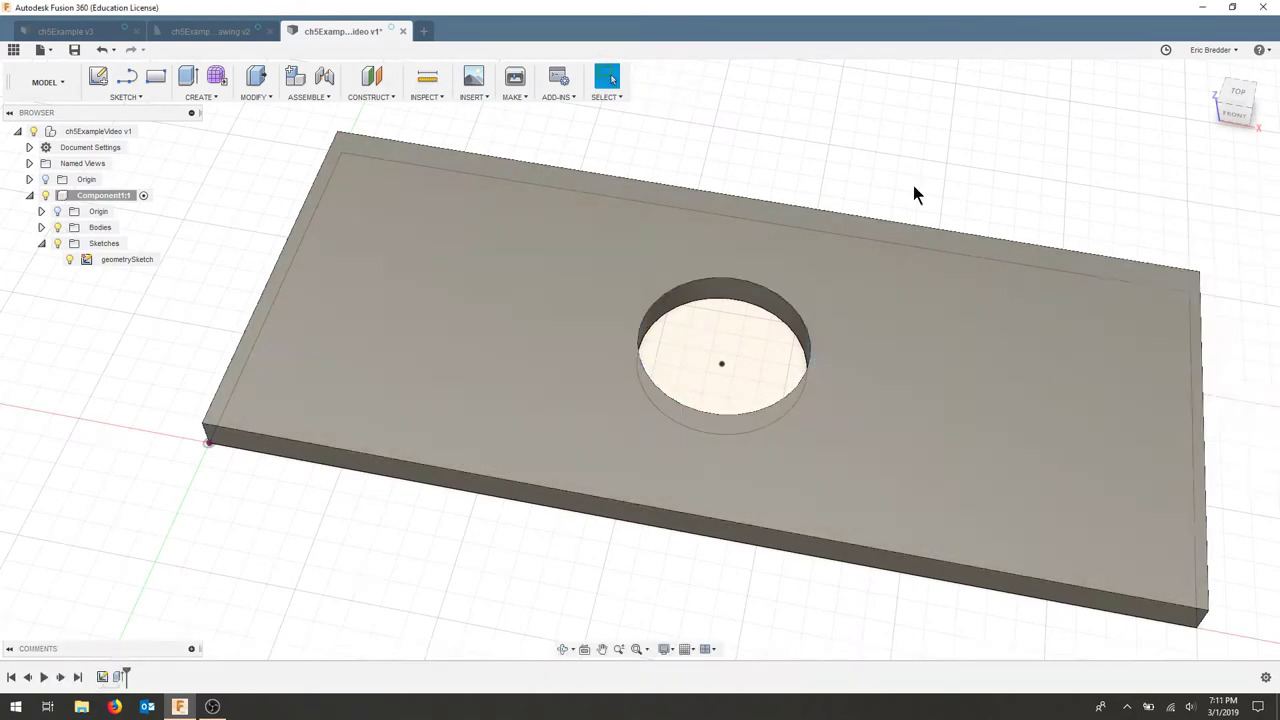